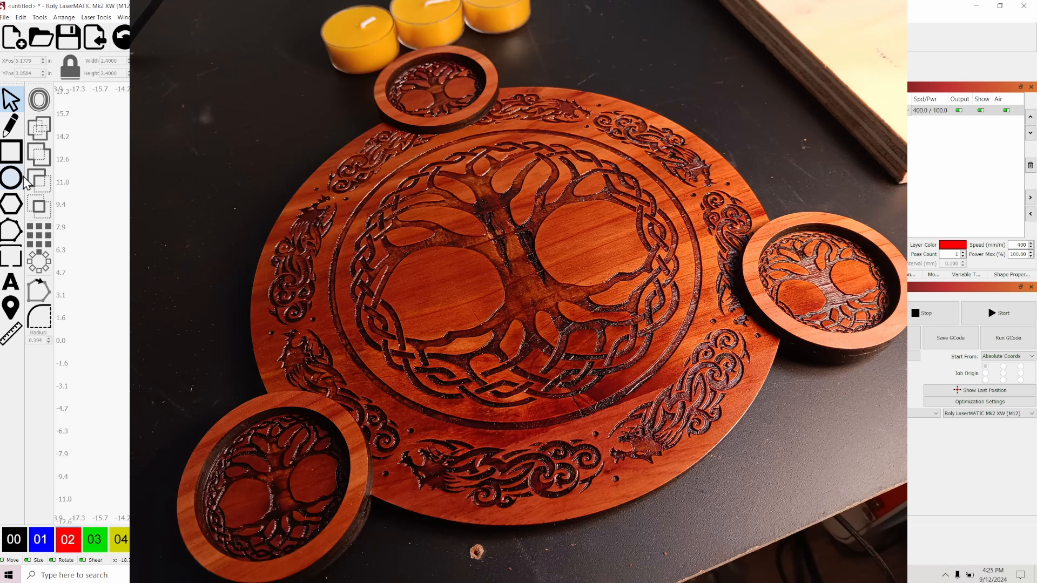
Step: Draw a large circle, scale it to about 8.07 in across, and position its center near the intersection of the page guides
left_click(11, 178)
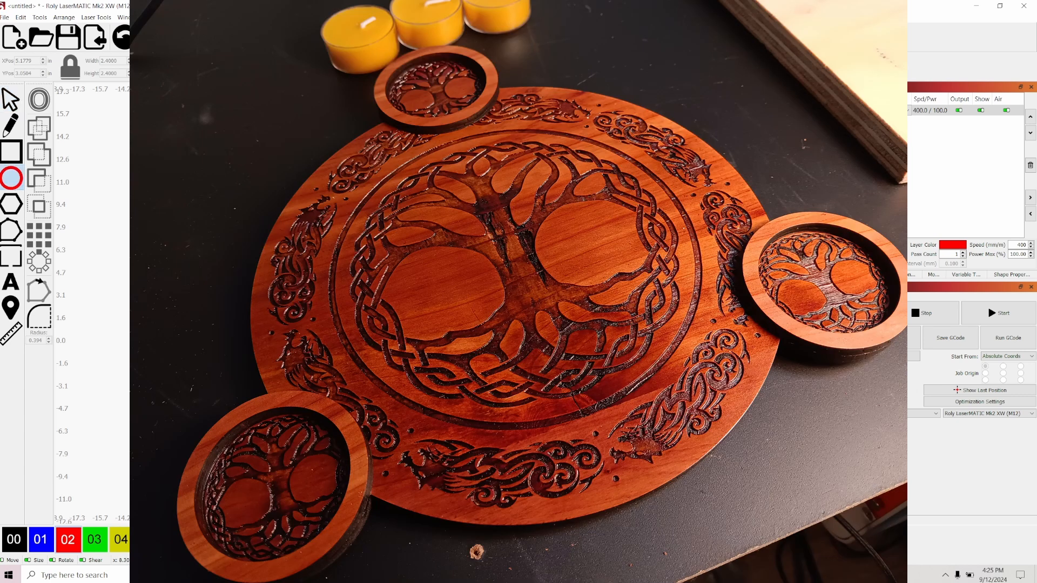
left_click_drag(439, 182, 576, 320)
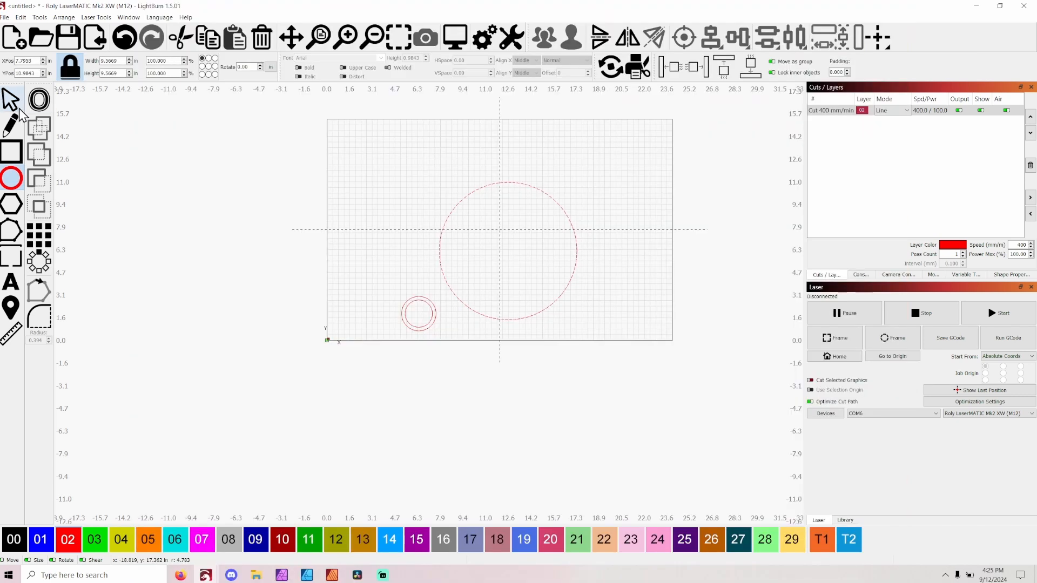
left_click(12, 101)
left_click_drag(508, 252, 497, 219)
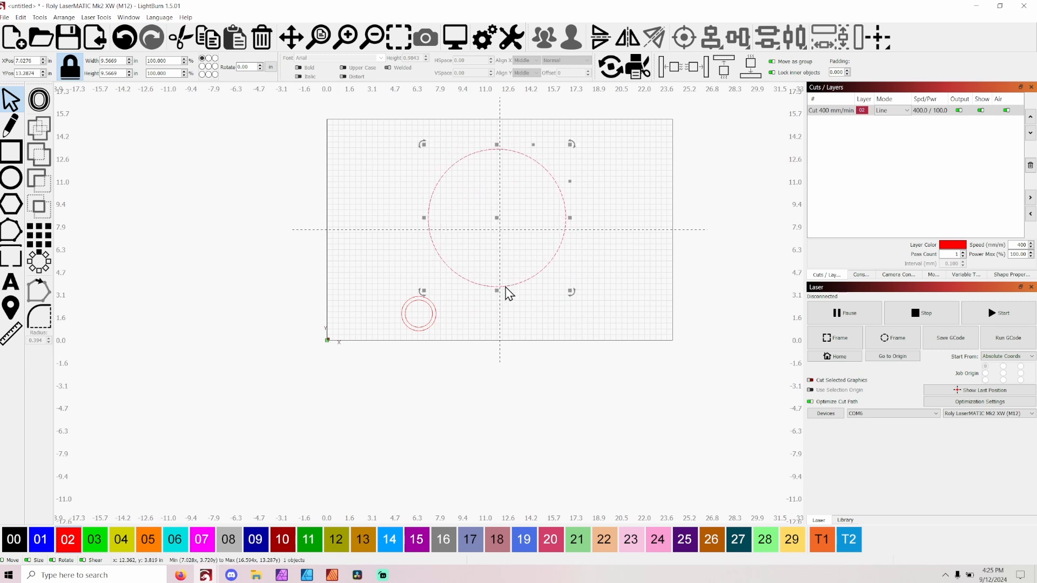
left_click_drag(569, 291, 549, 270)
left_click_drag(483, 205, 500, 229)
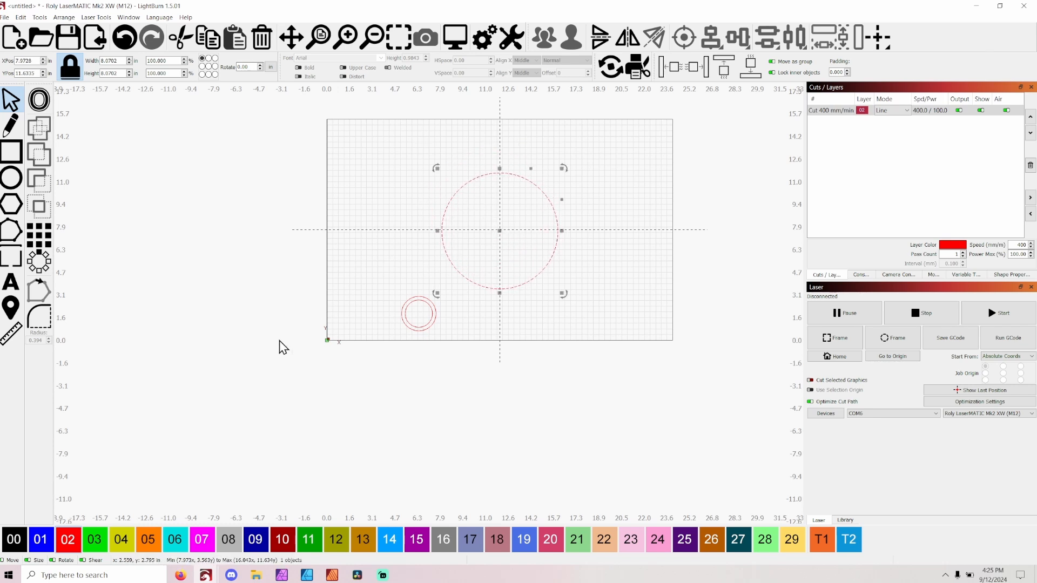
Step: Try layers 01 and 00 on the large circle and return it to layer 02
left_click(45, 545)
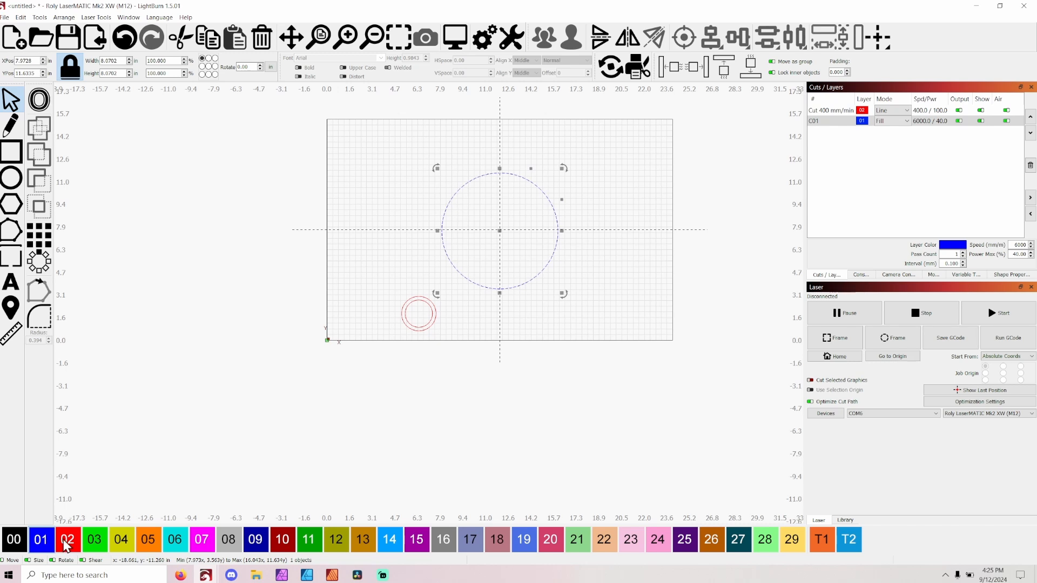
left_click(15, 546)
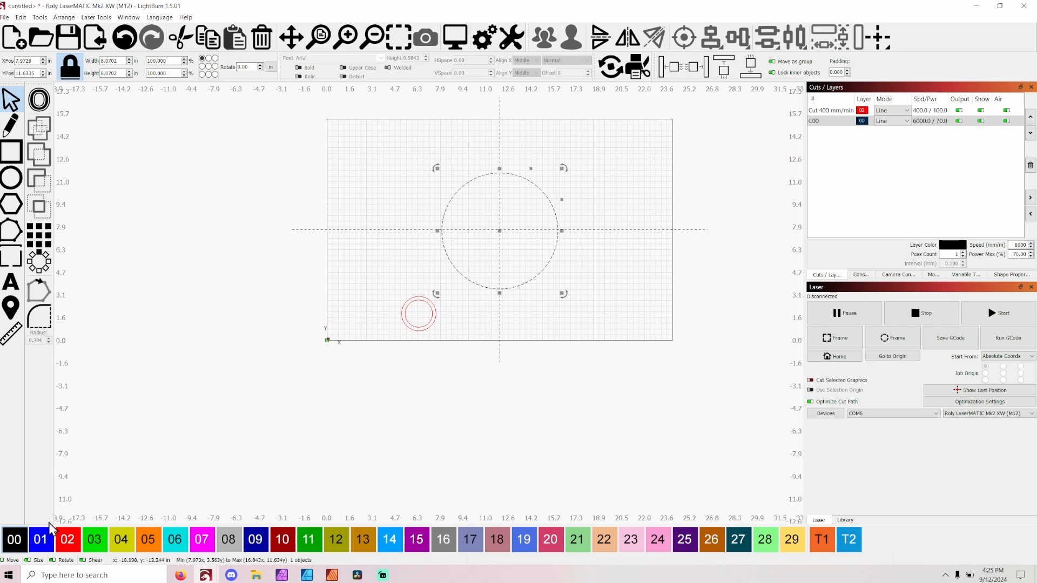
left_click(69, 539)
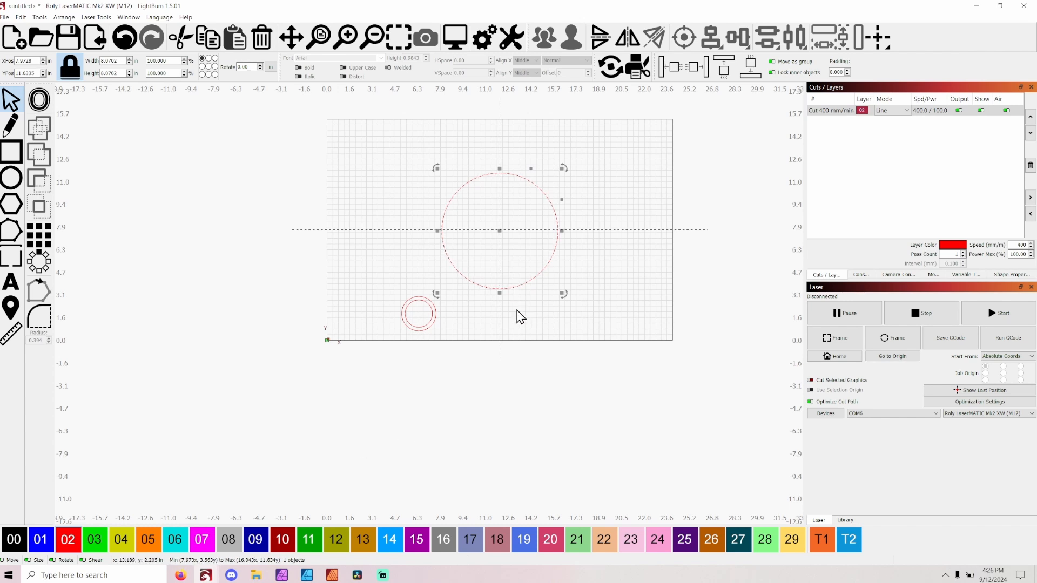
Step: Move the small concentric circles up beside the large circle's lower-left edge, leaving a gap between them
left_click(385, 155)
scroll(537, 361, "up", 3)
scroll(465, 278, "down", 2)
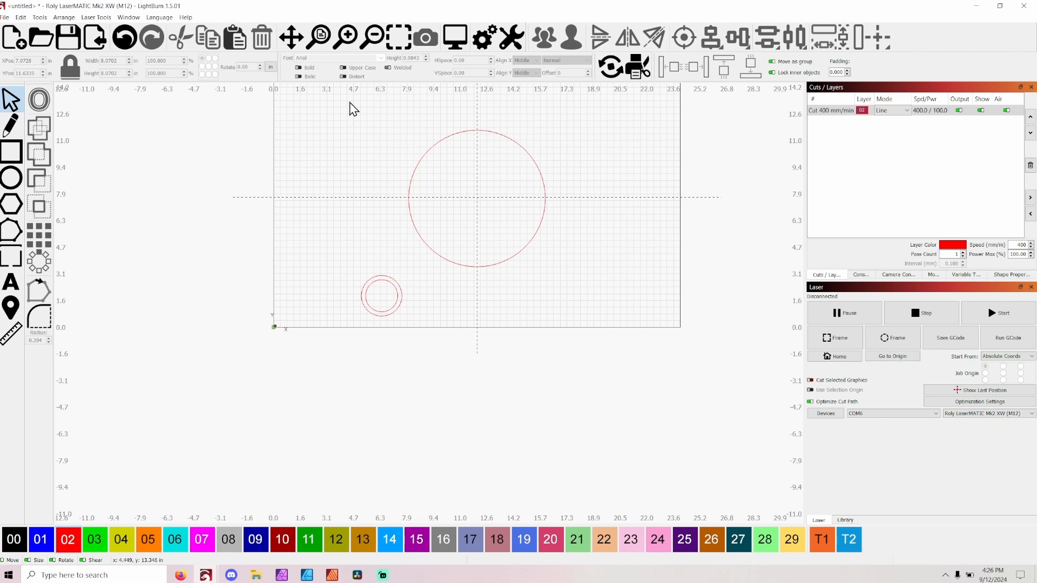
scroll(352, 108, "up", 2)
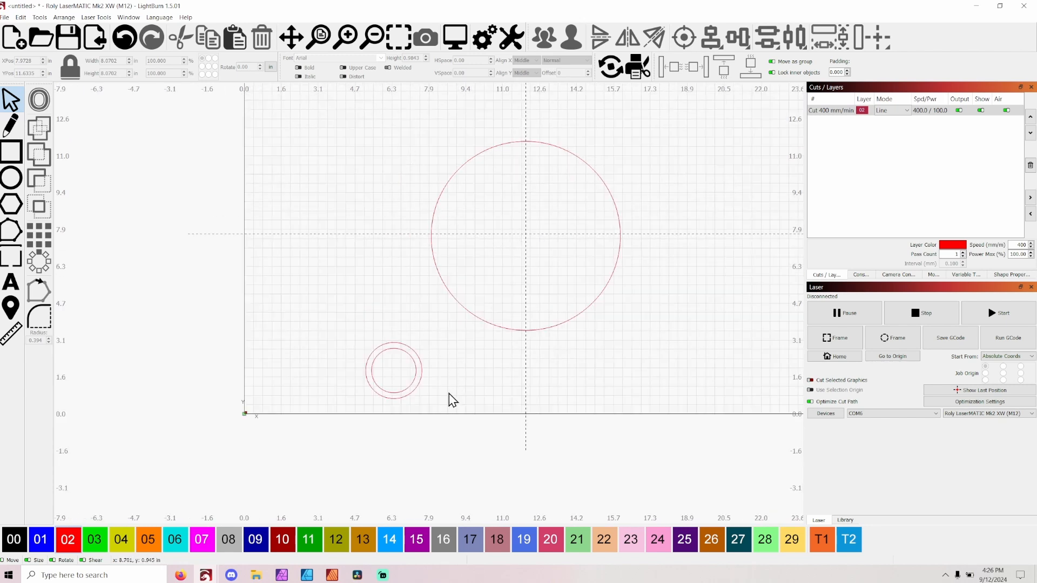
left_click(404, 373)
left_click_drag(394, 369, 380, 274)
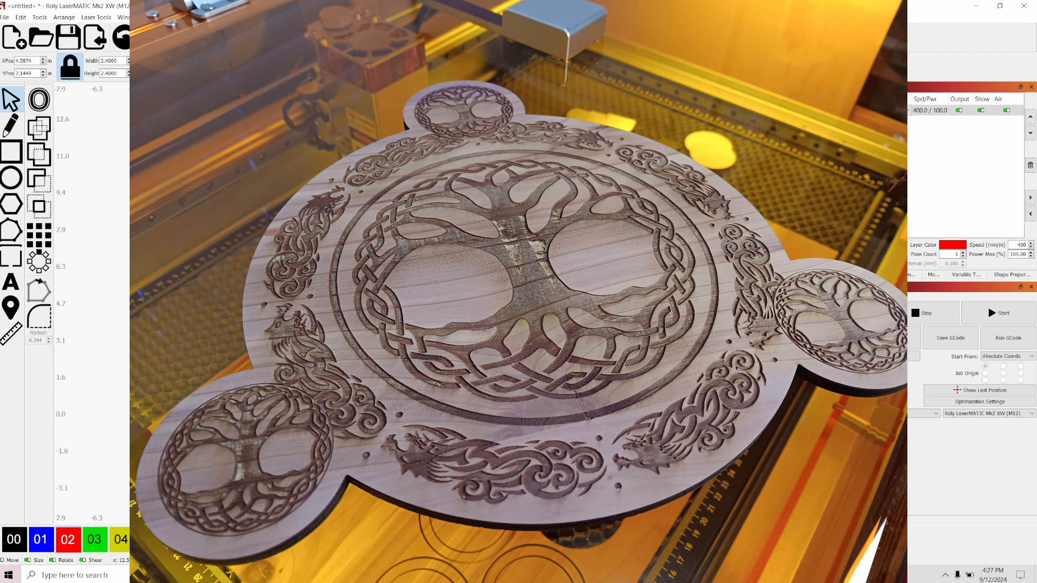
scroll(551, 281, "down", 2)
scroll(578, 246, "up", 2)
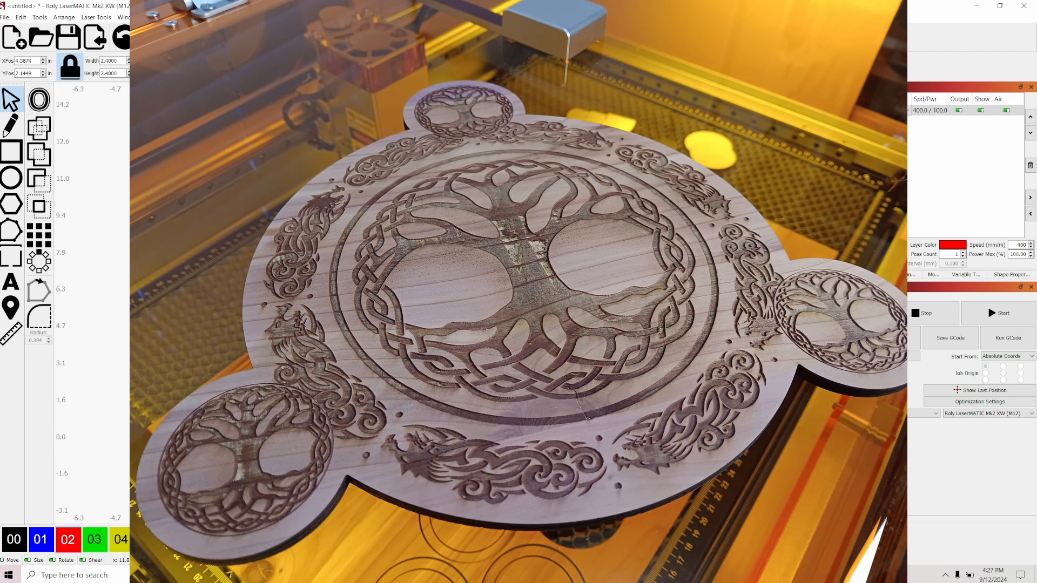
scroll(506, 262, "up", 1)
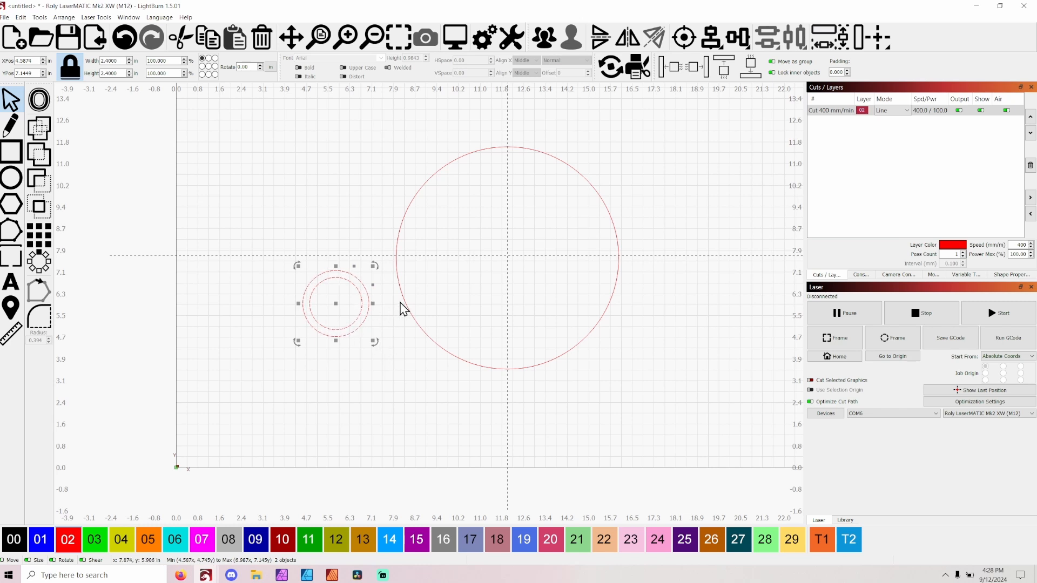
left_click_drag(337, 303, 370, 380)
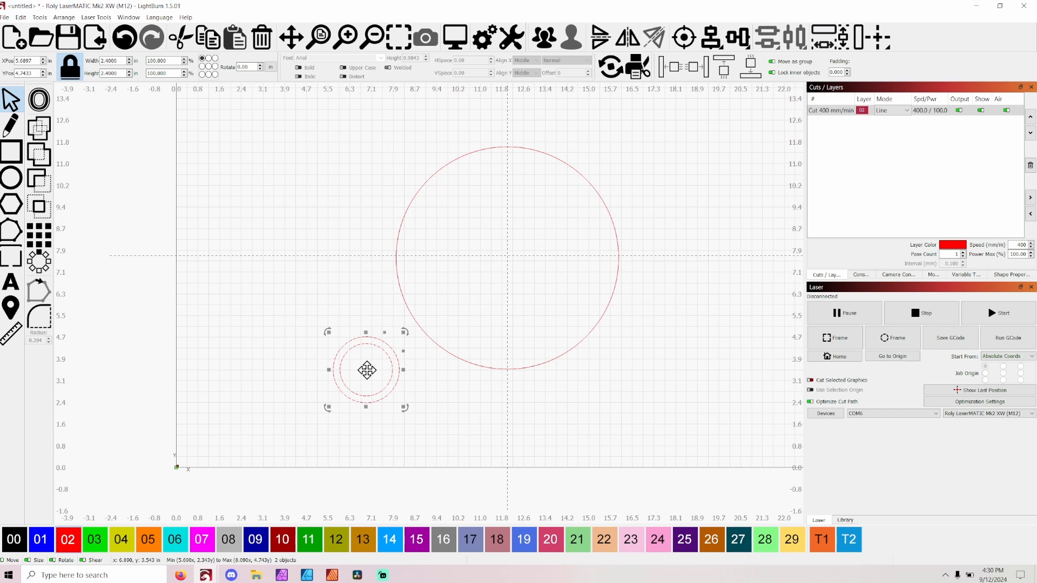
mouse_move(367, 370)
left_mouse_down()
mouse_move(378, 368)
mouse_move(363, 369)
mouse_move(369, 315)
mouse_move(370, 362)
mouse_move(360, 366)
left_mouse_up()
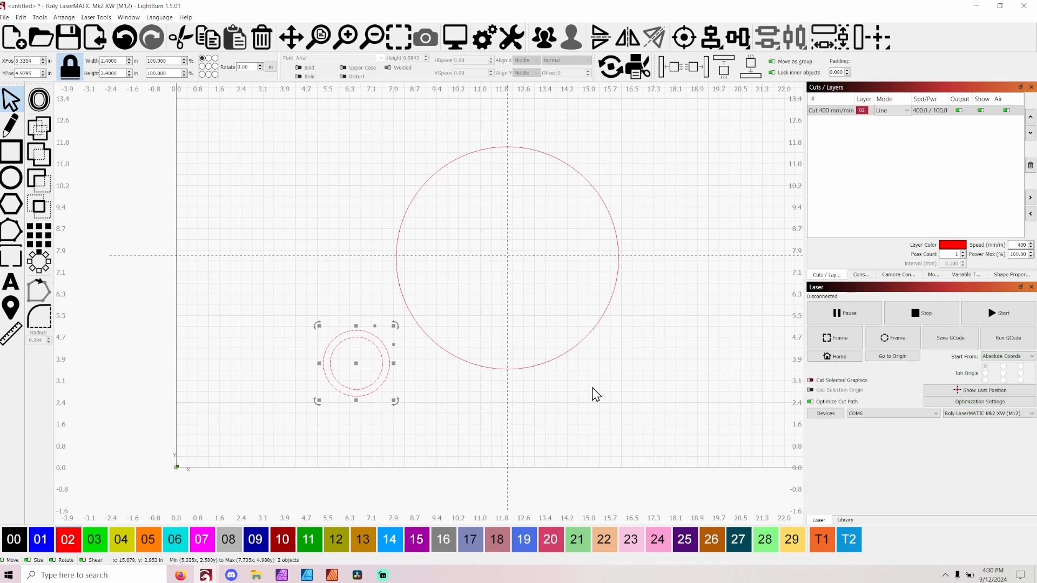
Step: Center the large circle on the intersection of the page guides and shift the small concentric circles farther away to its left
left_click_drag(590, 384, 540, 333)
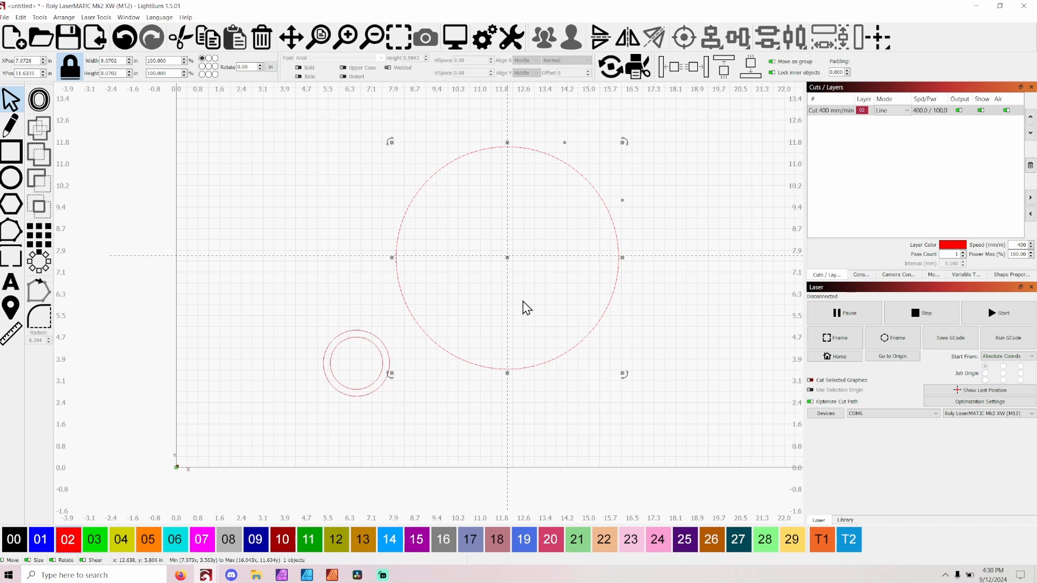
left_click_drag(508, 258, 510, 256)
scroll(510, 259, "up", 4)
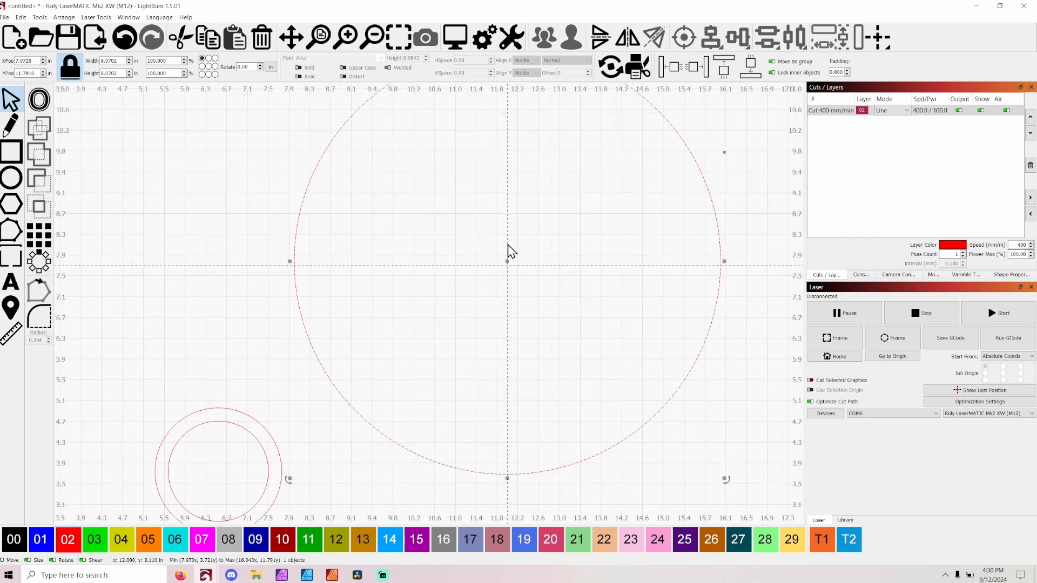
left_click_drag(506, 262, 509, 270)
scroll(502, 281, "down", 3)
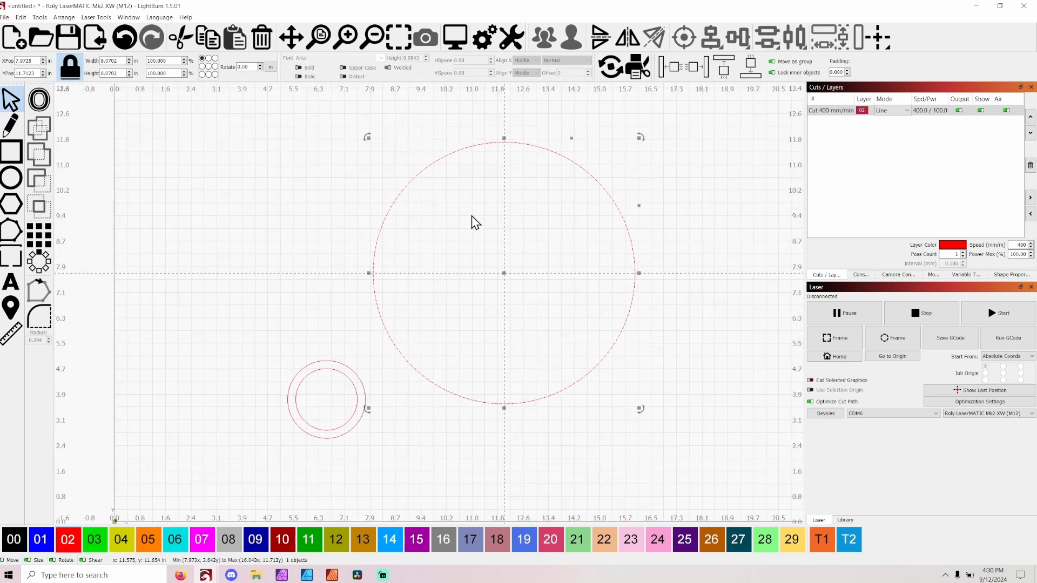
left_click_drag(380, 449, 277, 371)
left_click_drag(328, 401, 286, 396)
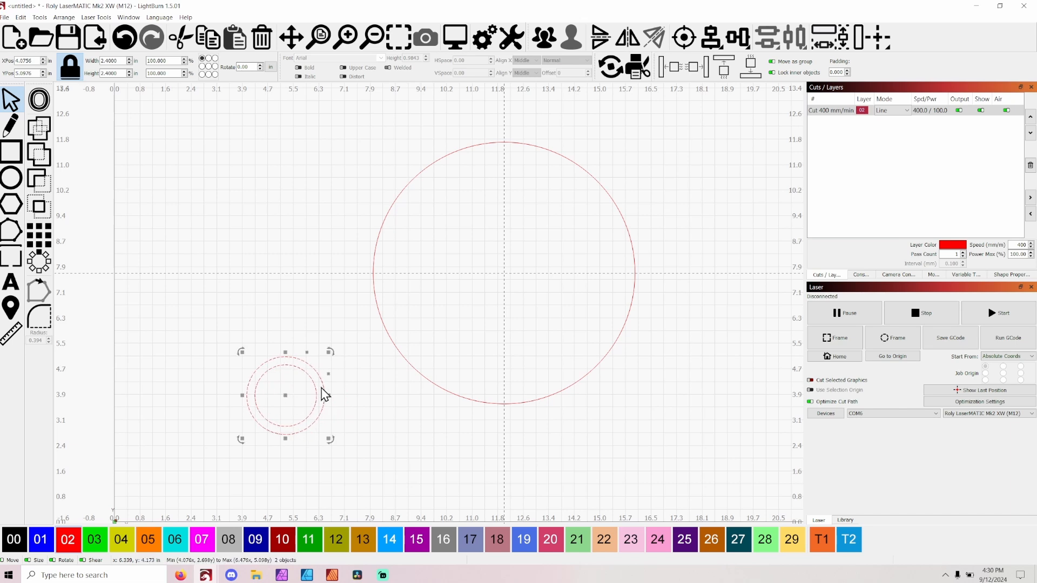
Step: Draw a regular hexagon about 10.9 in wide and move it so it surrounds the large circle
left_click(14, 208)
left_click_drag(327, 161, 682, 505)
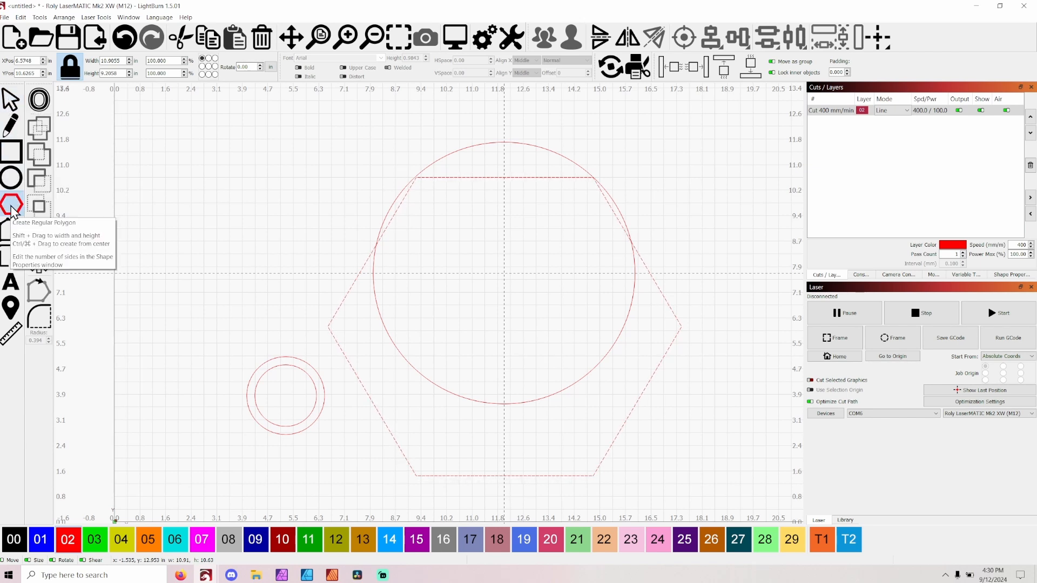
left_click(10, 100)
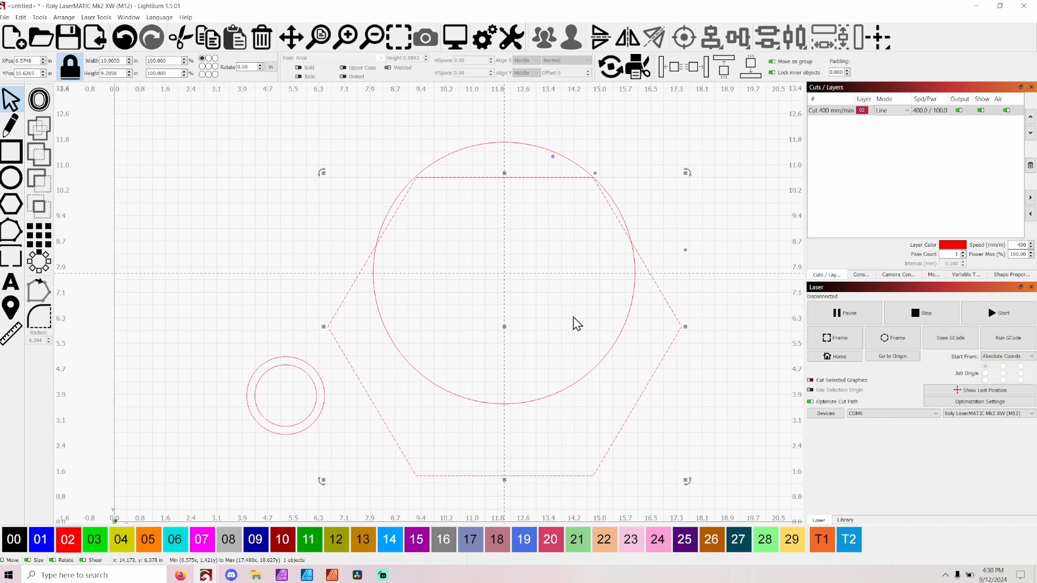
left_click_drag(502, 326, 512, 285)
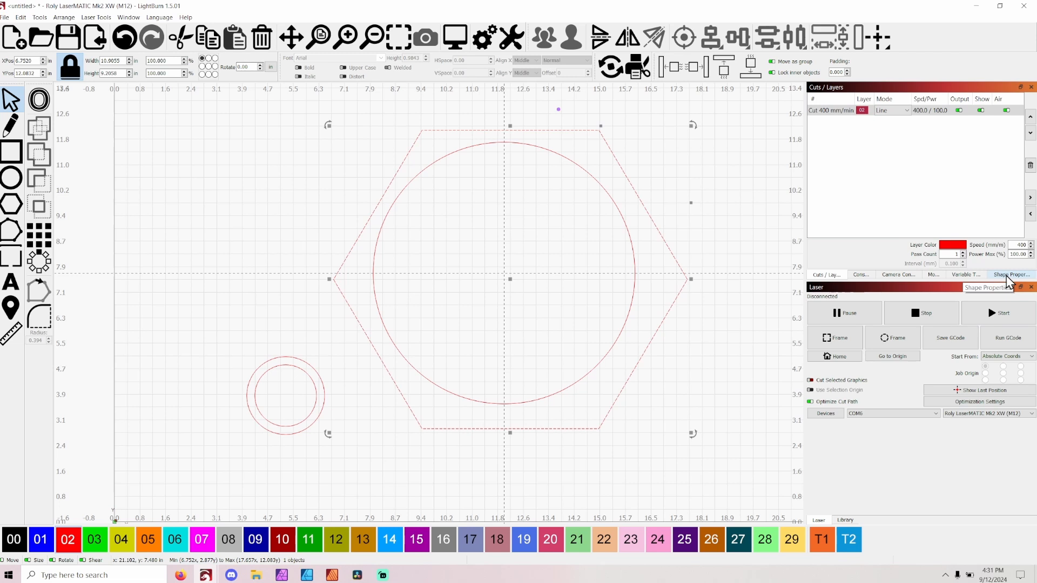
Step: Set the polygon's number of sides to 3 and center the resulting triangle on the vertical guide
left_click(129, 17)
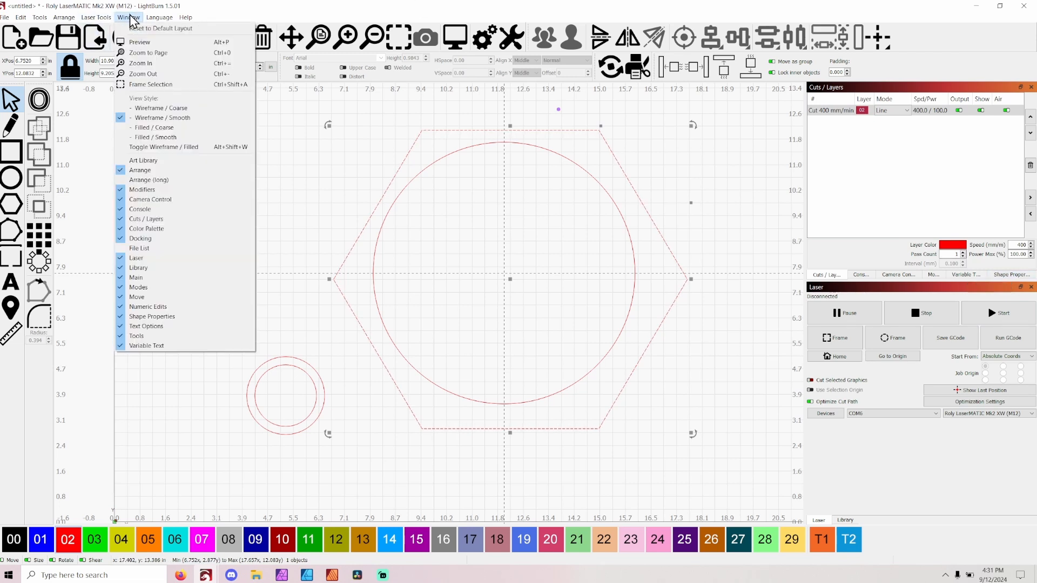
left_click(130, 18)
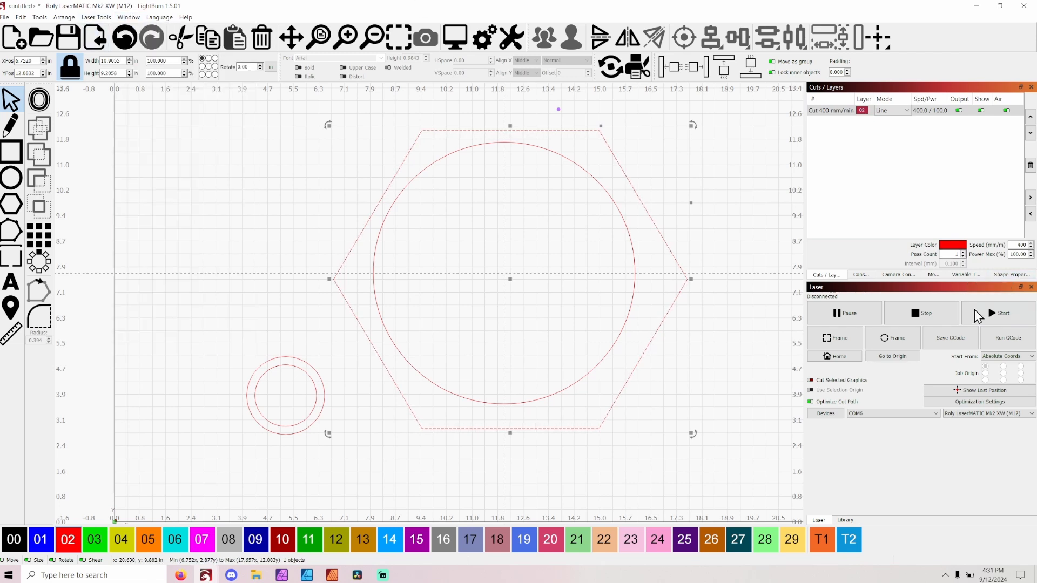
left_click(1000, 276)
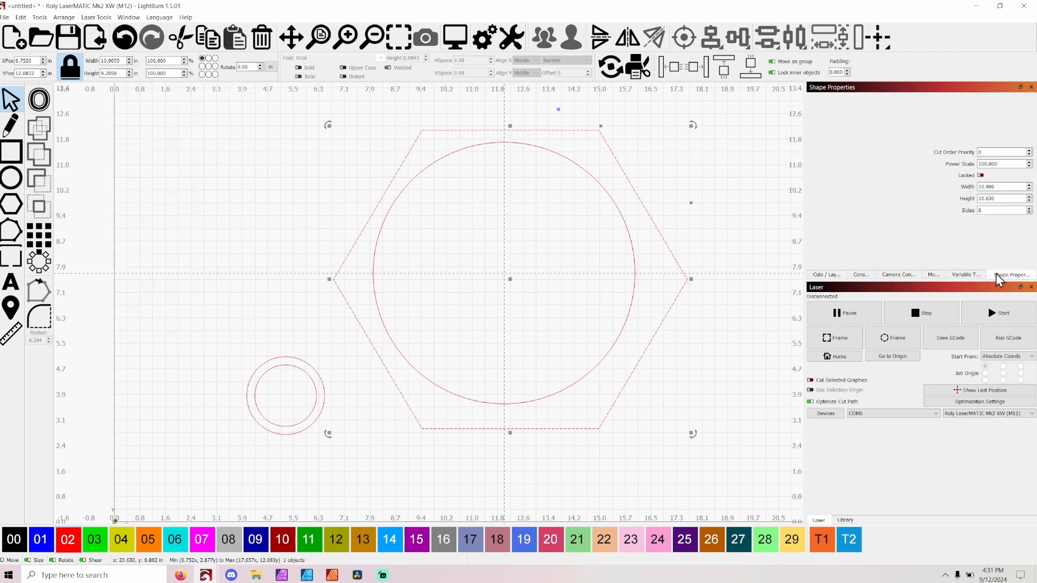
left_click(1030, 213)
left_click(1030, 212)
left_click(1030, 213)
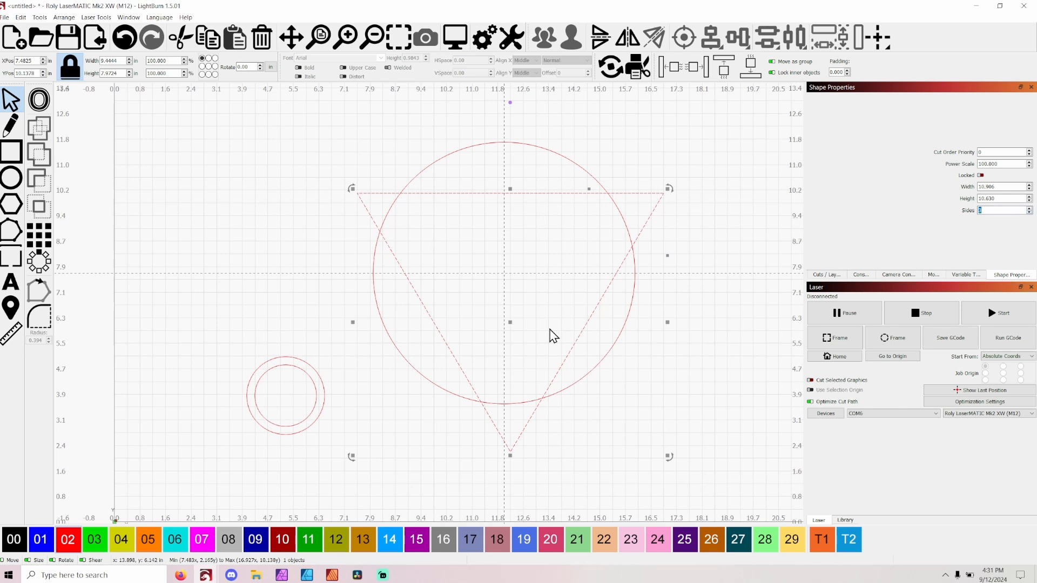
left_click_drag(510, 323, 504, 315)
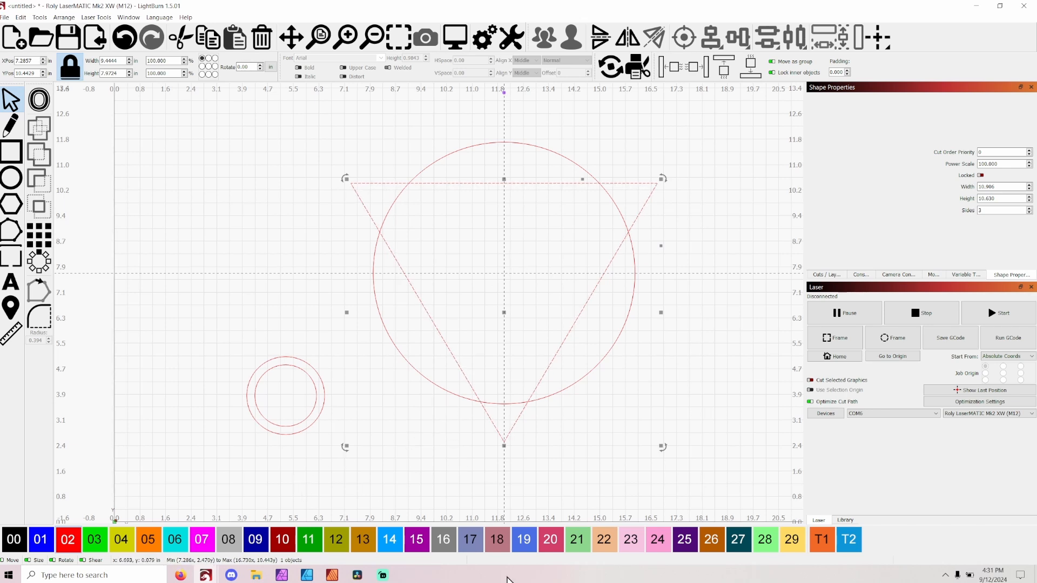
Step: Assign the triangle to tool layer T2 and turn off that layer's Frame option
left_click(851, 543)
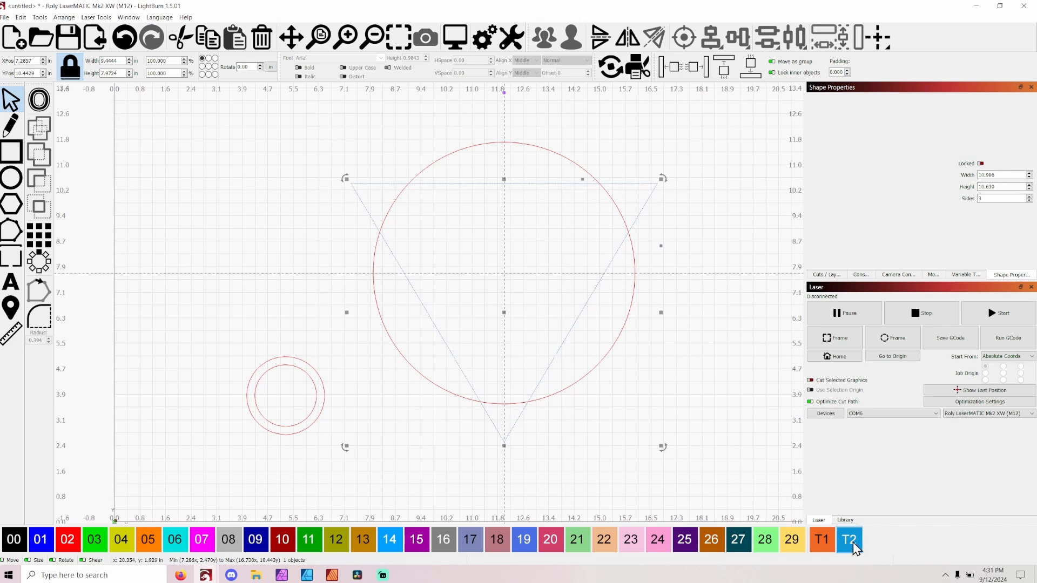
left_click(840, 276)
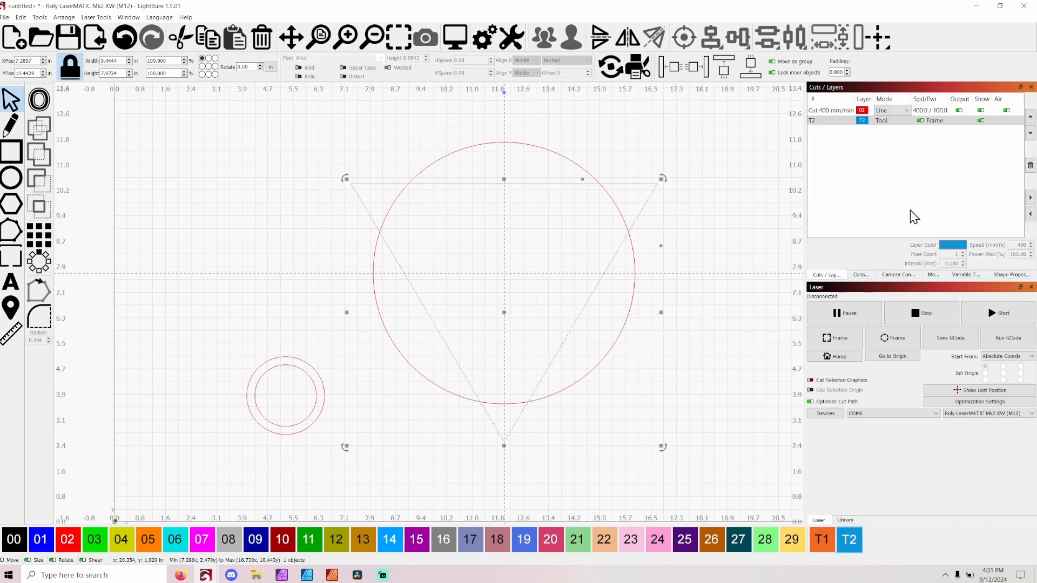
left_click(920, 121)
left_click(731, 267)
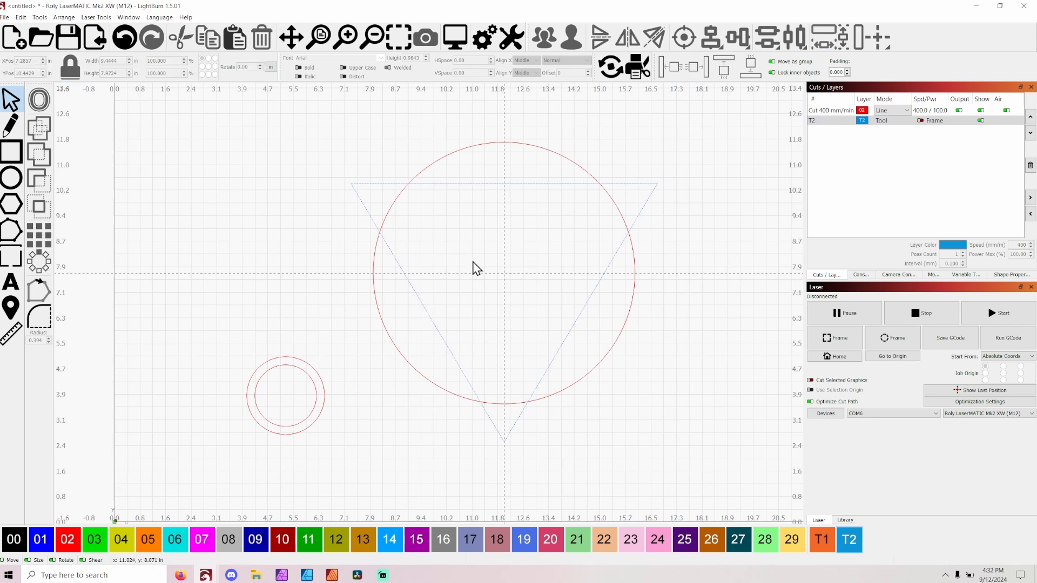
Step: Move the small concentric circles aside, duplicate them, and center the copy near the triangle's upper-left corner
left_click_drag(347, 429, 266, 279)
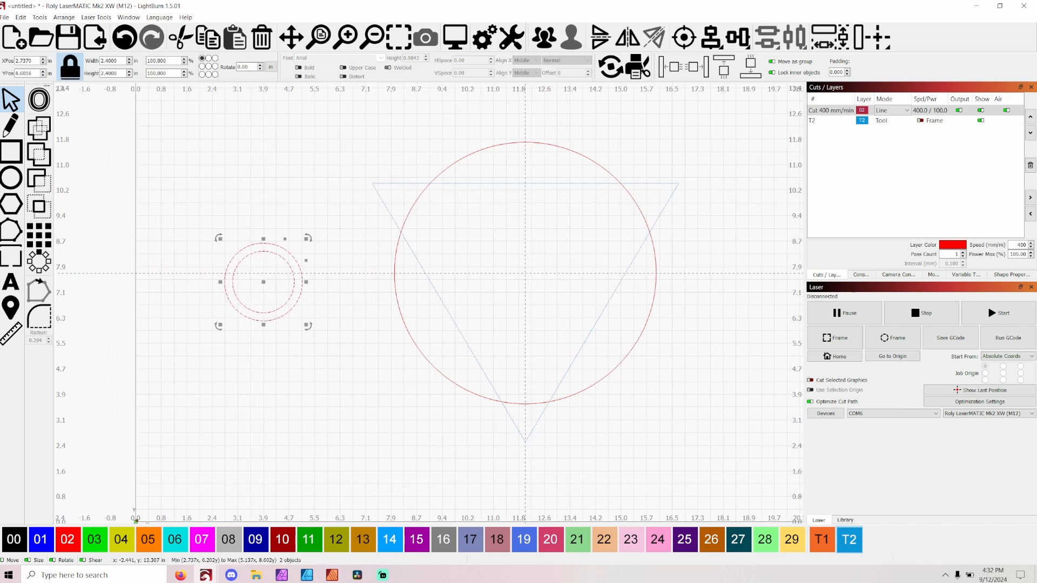
left_click(21, 17)
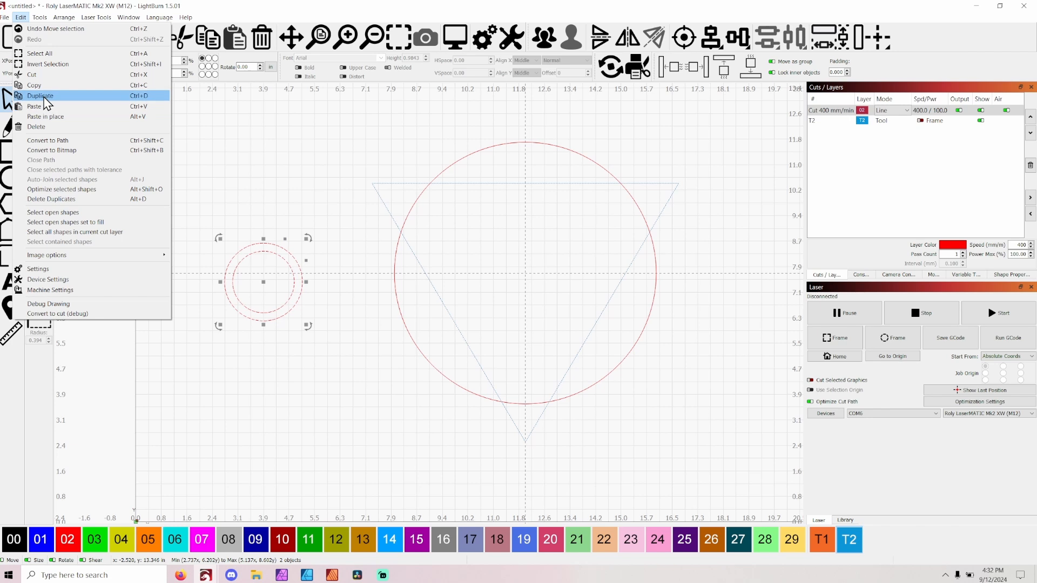
left_click(46, 103)
left_click_drag(264, 290, 377, 192)
Step: Duplicate the small concentric circles and center the copy on the vertical guide, with its inner circle touching the triangle's bottom corner
left_click(22, 17)
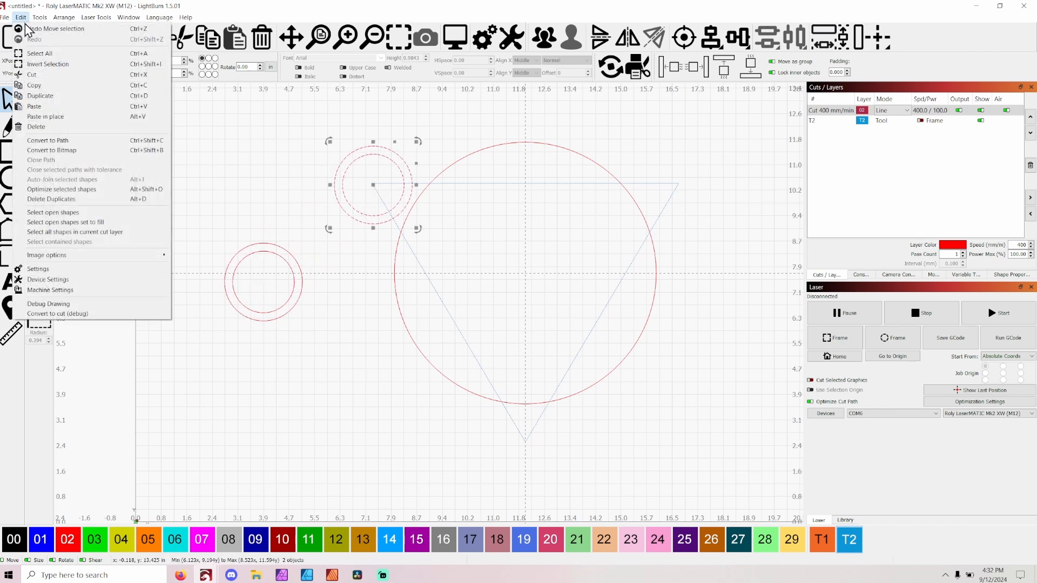
left_click(45, 96)
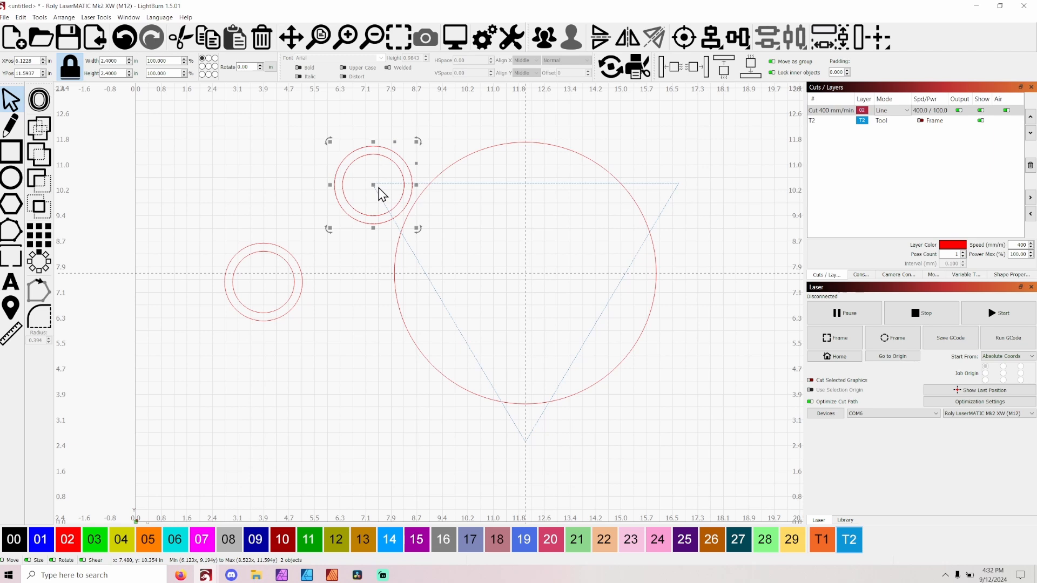
left_click_drag(373, 183, 526, 416)
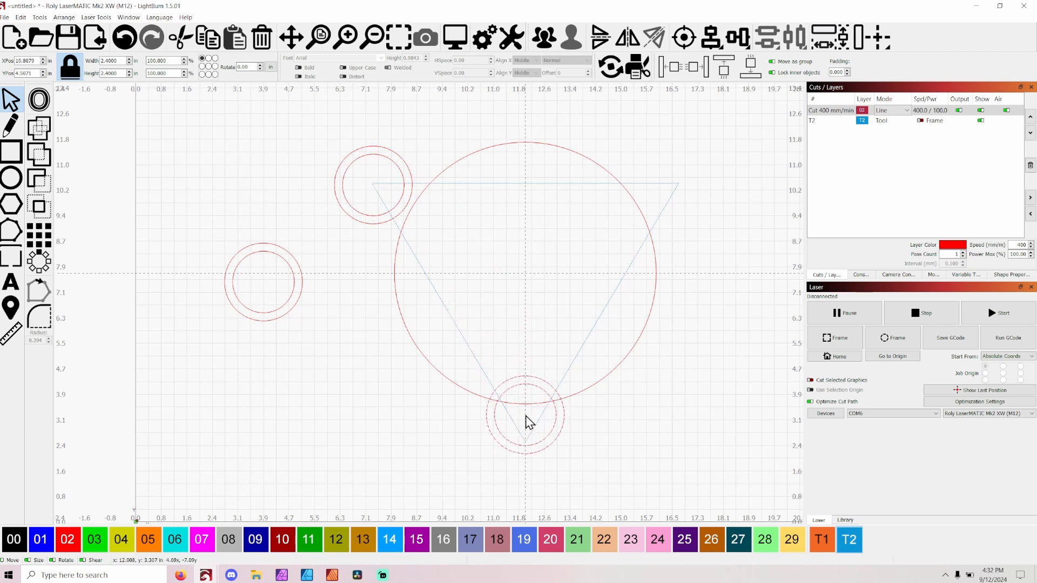
left_click_drag(526, 416, 526, 416)
scroll(533, 465, "up", 5)
scroll(527, 354, "up", 2)
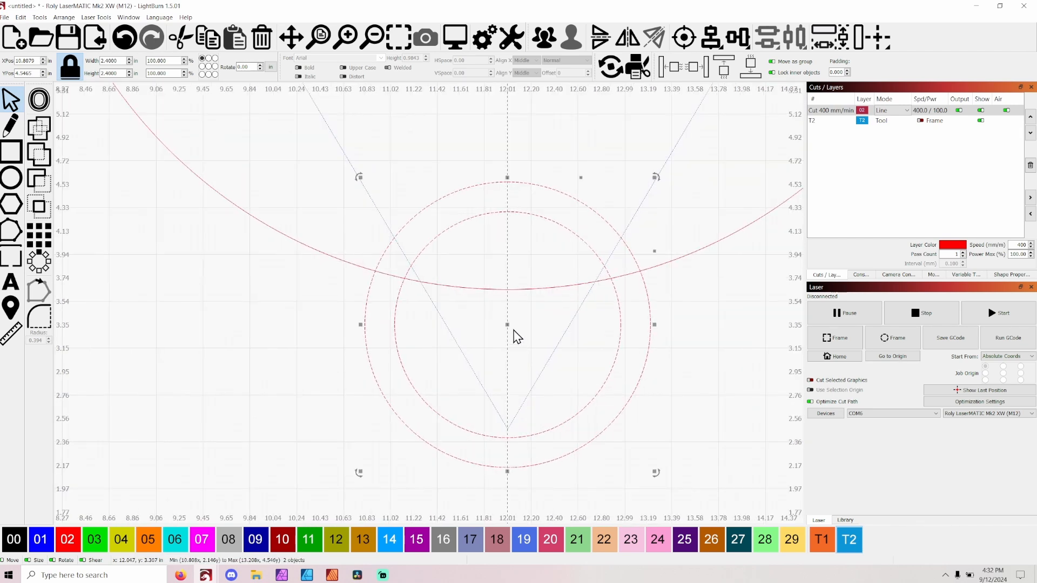
scroll(506, 336, "down", 6)
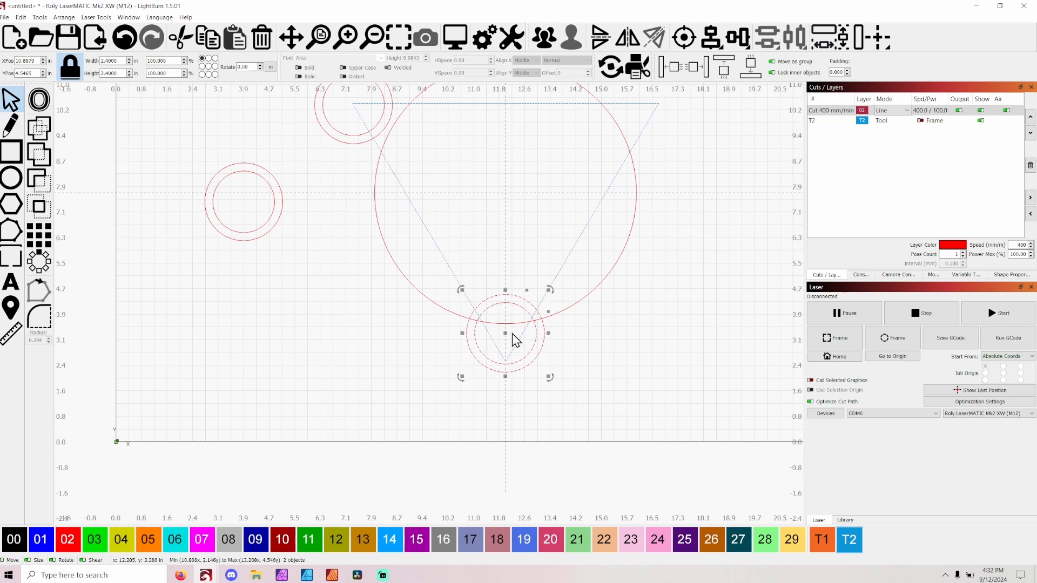
left_click_drag(505, 334, 505, 331)
scroll(499, 362, "up", 4)
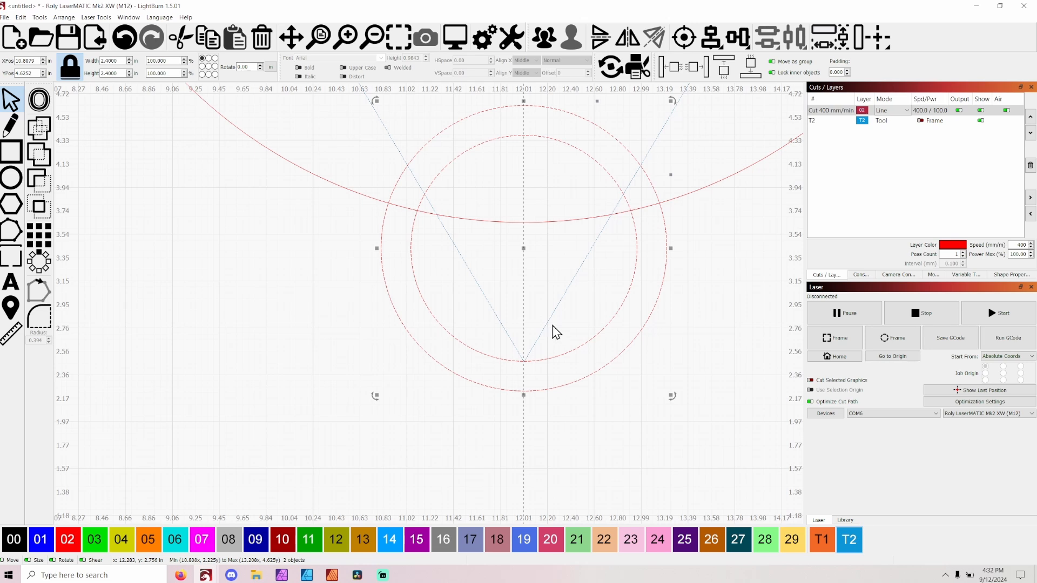
scroll(554, 332, "down", 3)
scroll(547, 331, "down", 6)
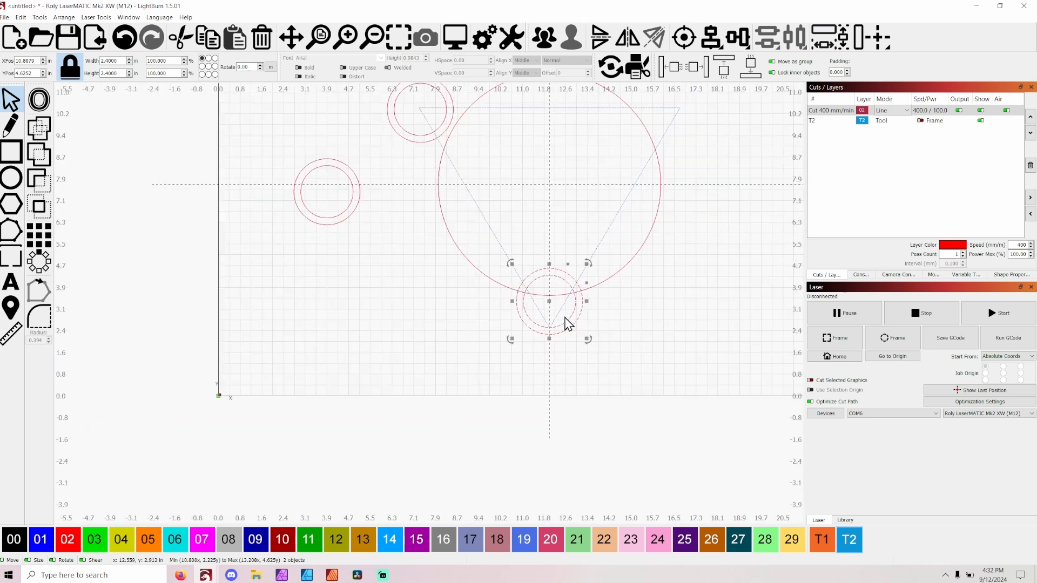
Step: Move the upper-left pair of concentric circles inward until the inner circle touches the triangle's upper-left corner
scroll(459, 135, "up", 3)
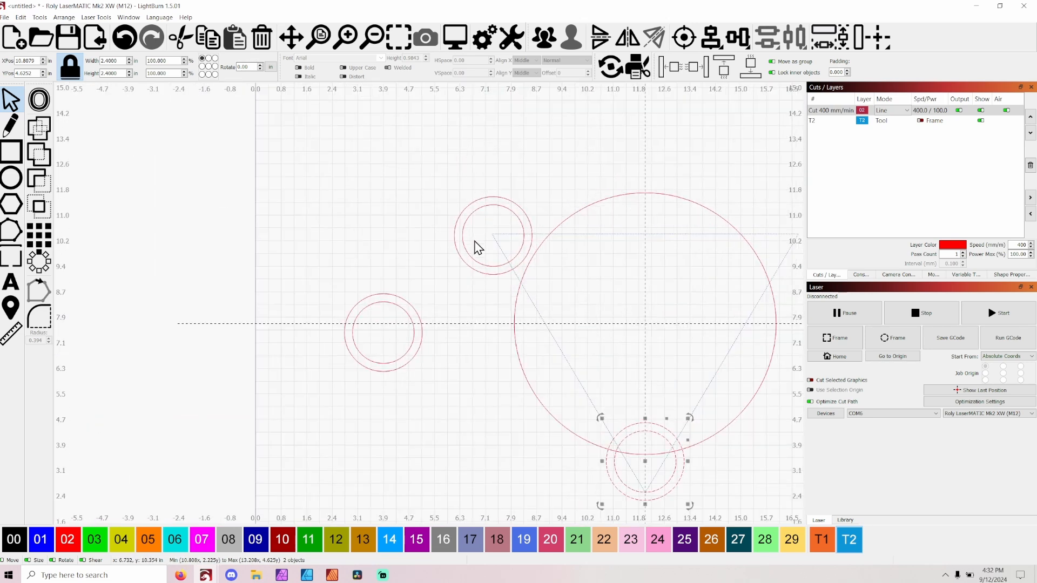
left_click(460, 215)
left_click_drag(473, 215, 517, 251)
Step: Move the spare pair of concentric circles to the board's upper-right edge, with the inner circle touching the triangle's upper-right corner
left_click_drag(453, 398, 532, 296)
scroll(282, 344, "down", 3)
scroll(532, 297, "up", 5)
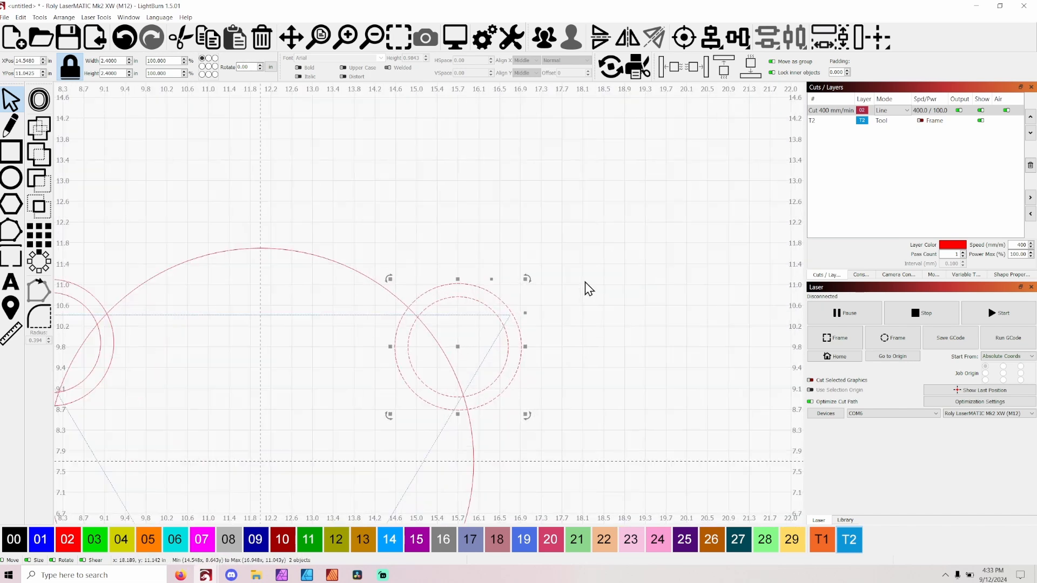
left_click_drag(458, 347, 469, 343)
left_click(613, 318)
scroll(636, 315, "down", 4)
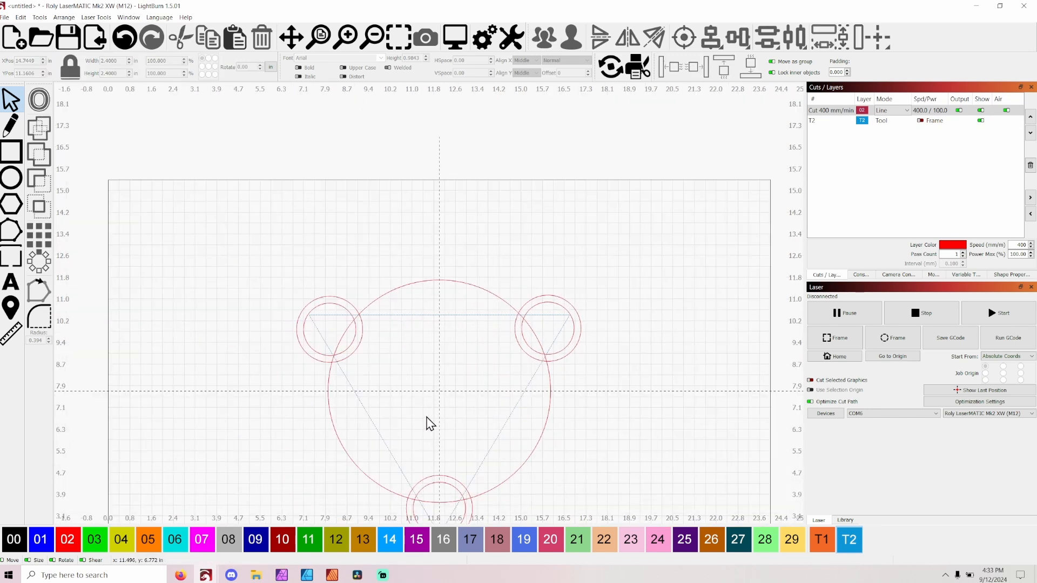
scroll(434, 411, "up", 2)
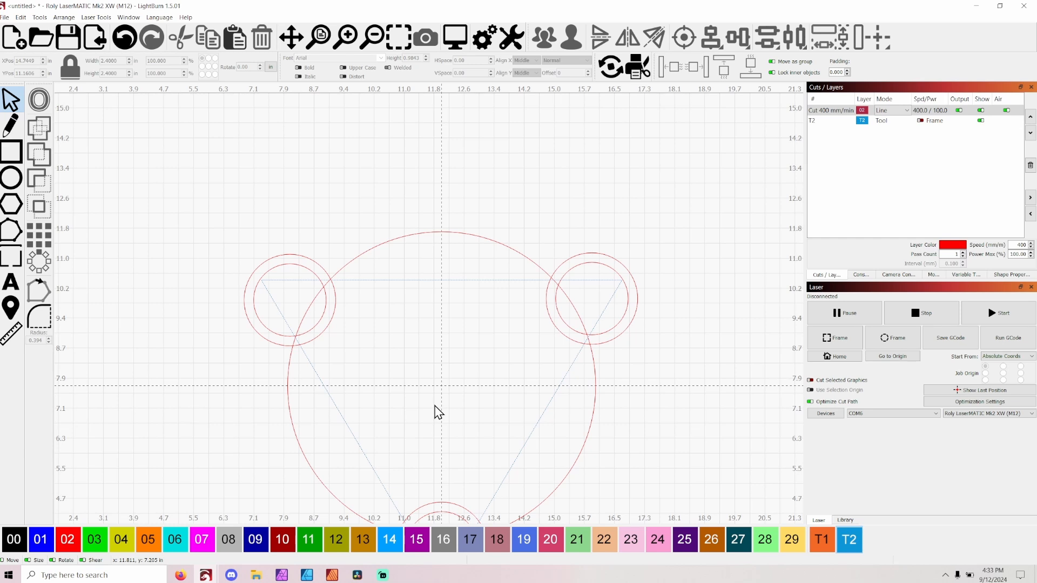
scroll(435, 411, "down", 1)
scroll(451, 346, "down", 2)
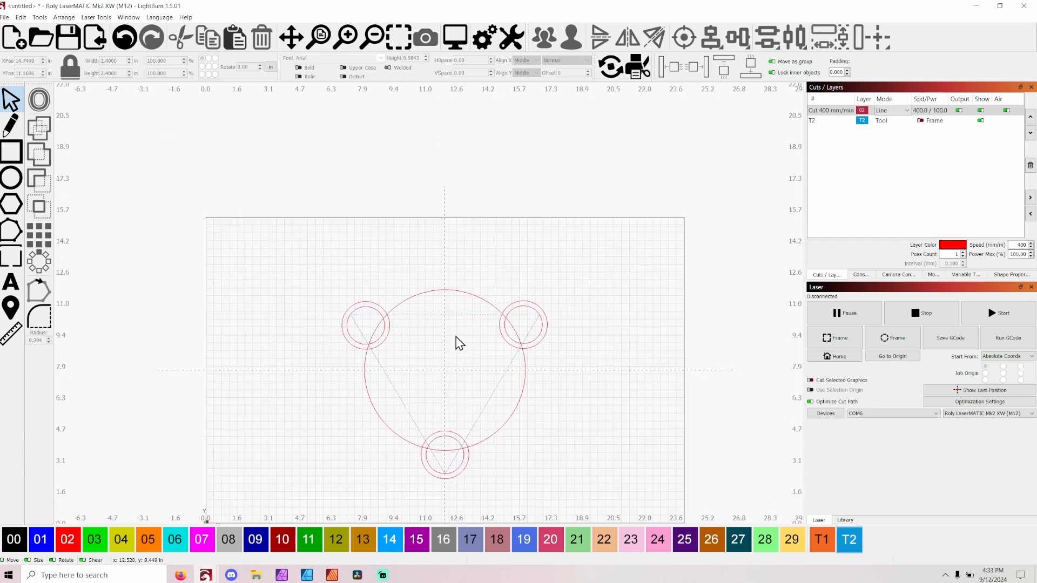
scroll(433, 405, "up", 1)
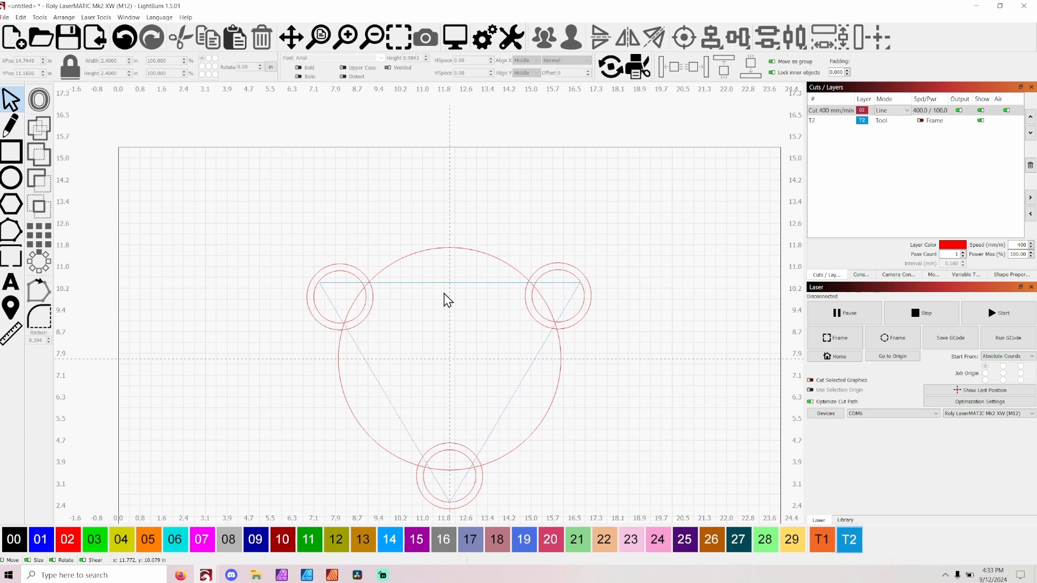
scroll(443, 322, "down", 1)
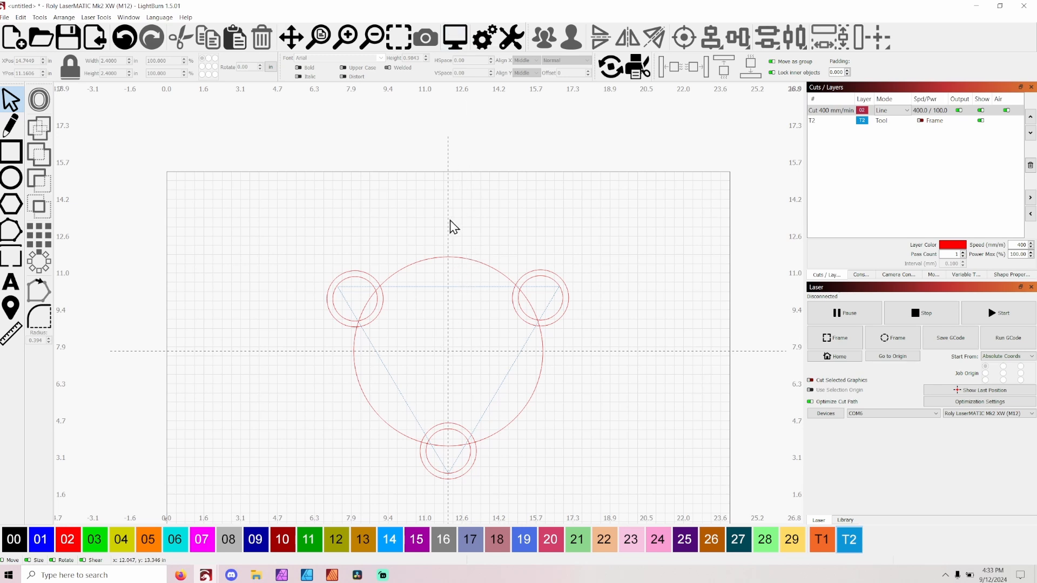
scroll(432, 413, "up", 3)
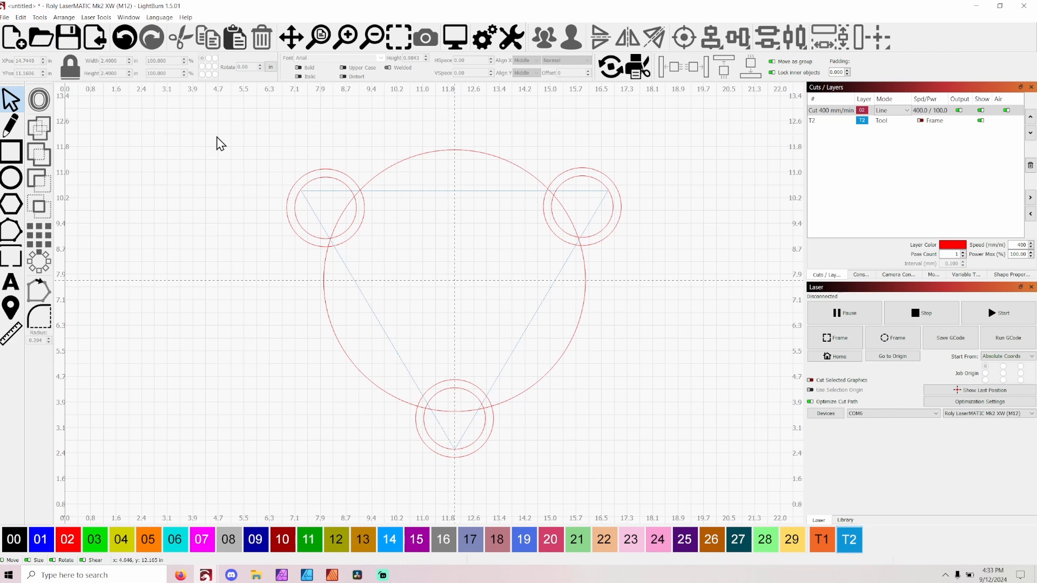
left_click(39, 18)
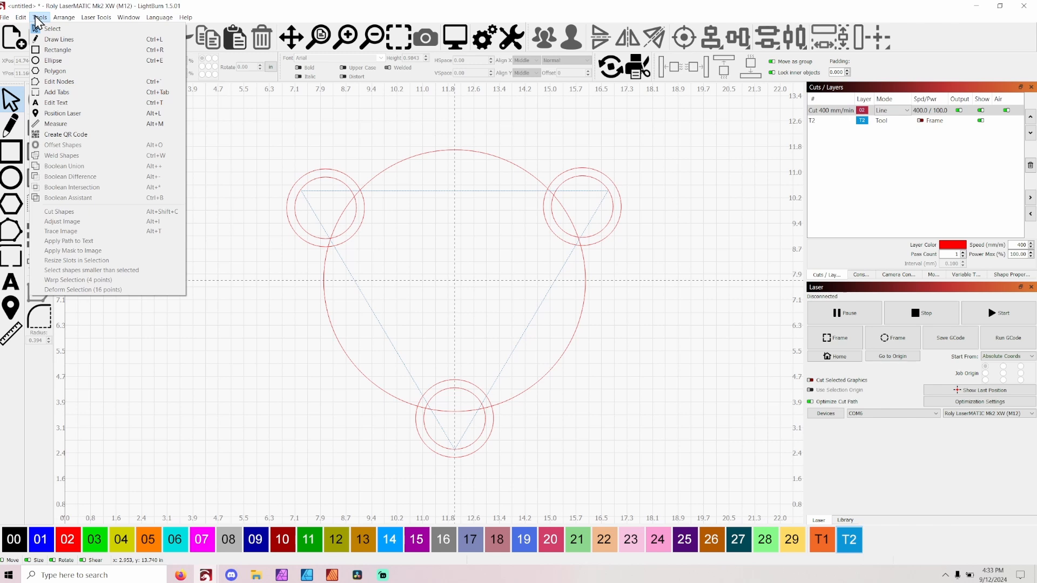
left_click(447, 185)
left_click_drag(443, 172, 398, 140)
left_click(39, 17)
left_click(381, 132)
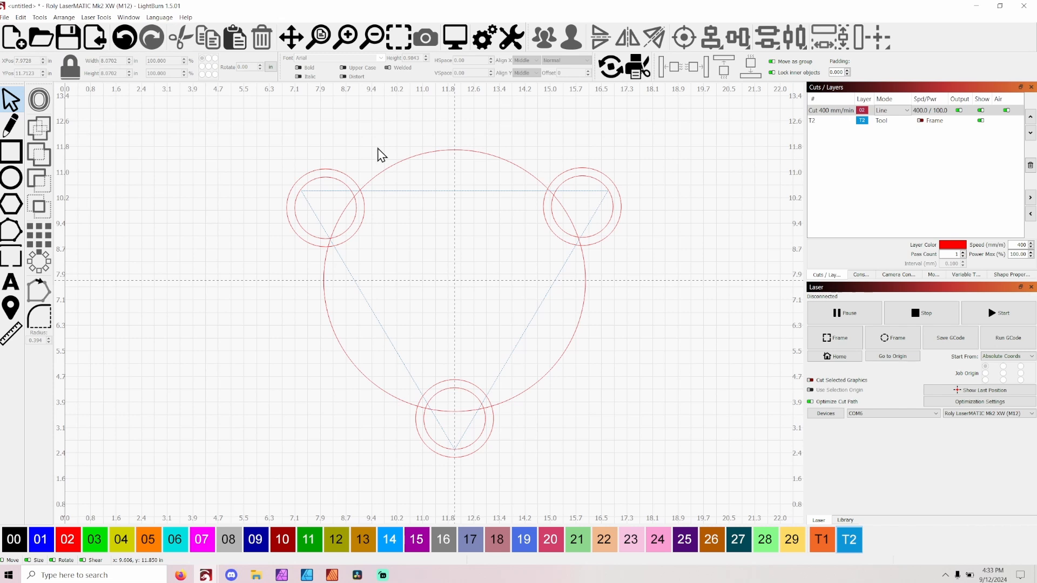
Step: Merge the large circle with the upper-left outer circle using the Boolean Assistant's Union, keeping the inner circle separate
left_click_drag(369, 244, 357, 236)
left_click(382, 191)
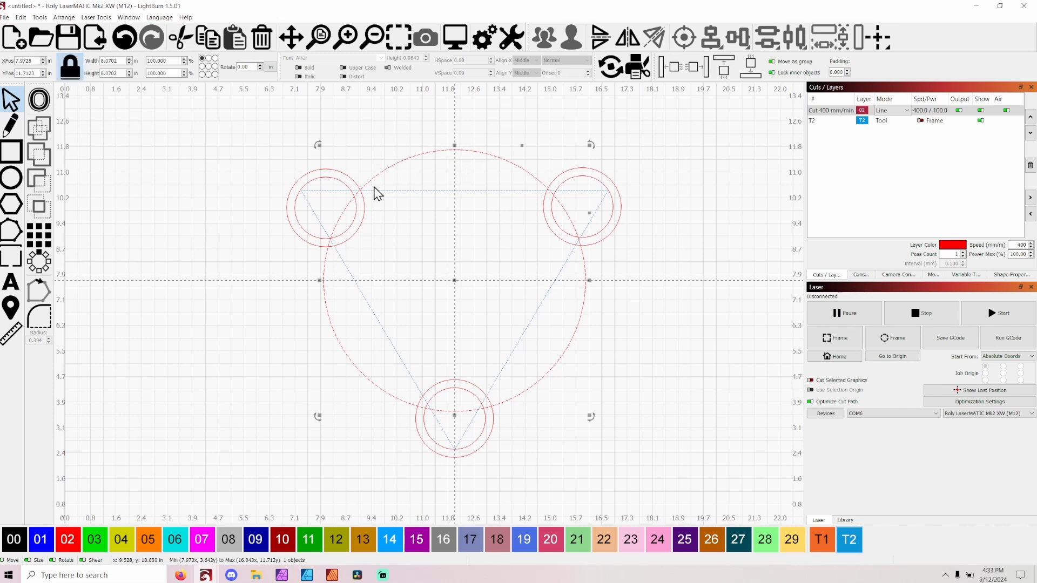
left_click_drag(378, 241, 351, 218)
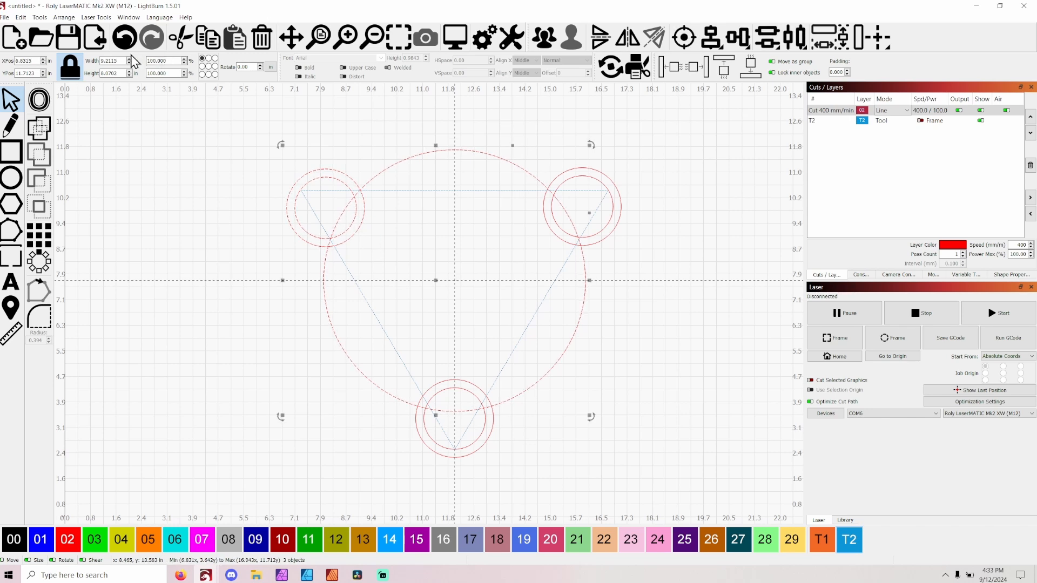
left_click(40, 18)
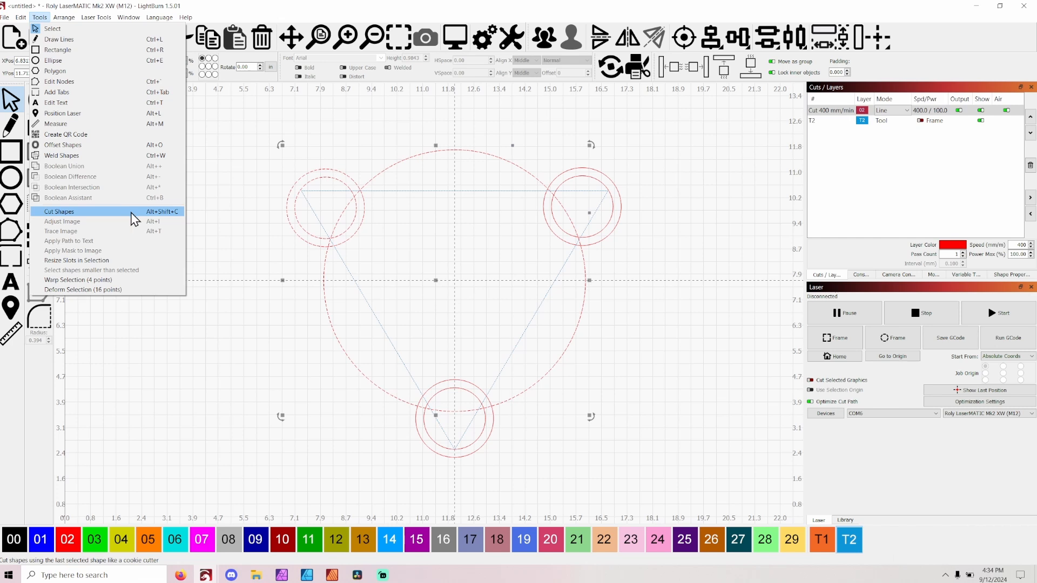
left_click(68, 198)
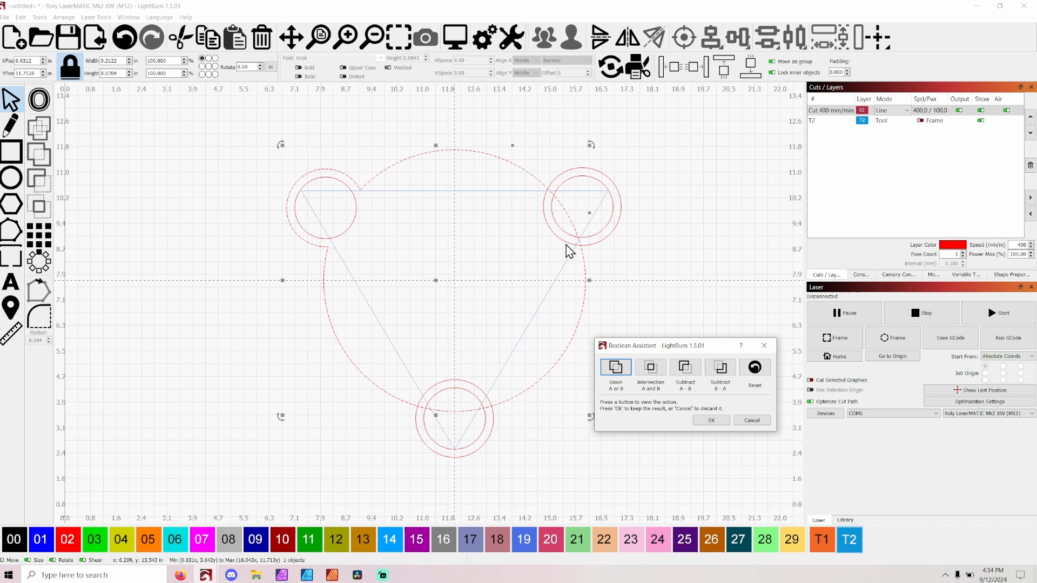
left_click(711, 420)
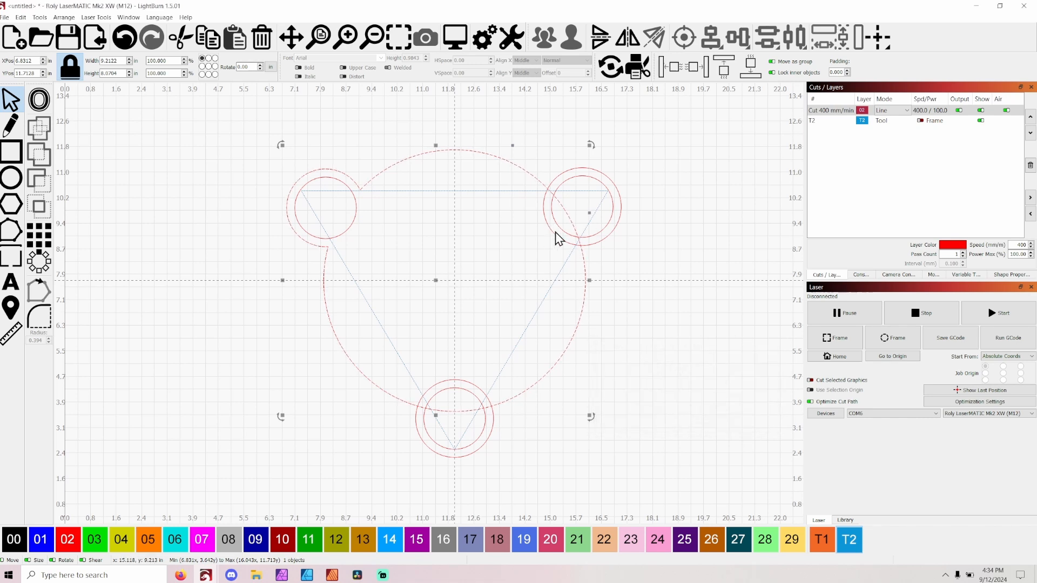
Step: Preview the intersection and both subtractions of the board outline and upper-right outer circle in the Boolean Assistant, but apply Union
left_click(551, 232)
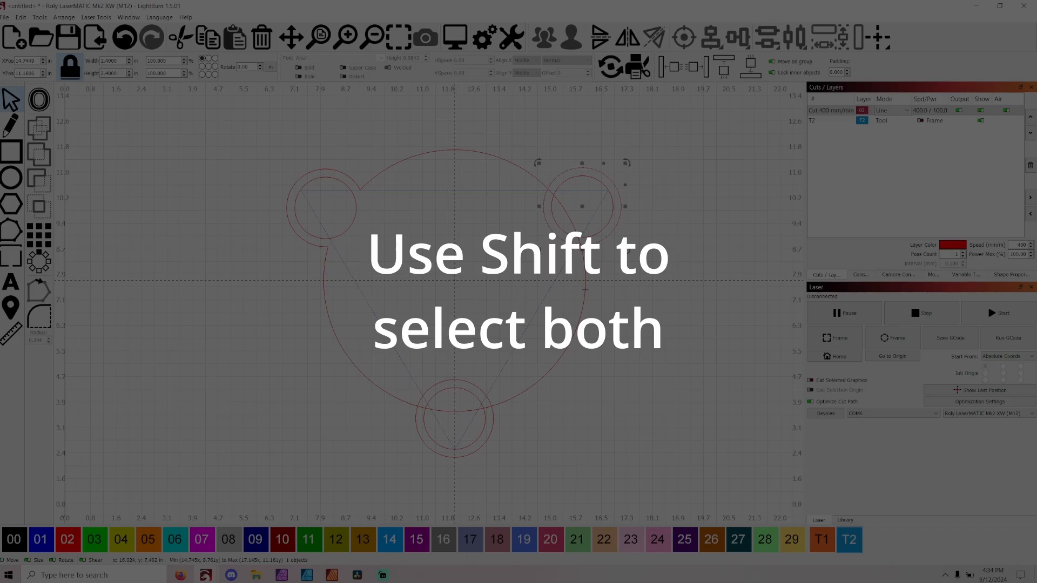
left_click(585, 290, "shift")
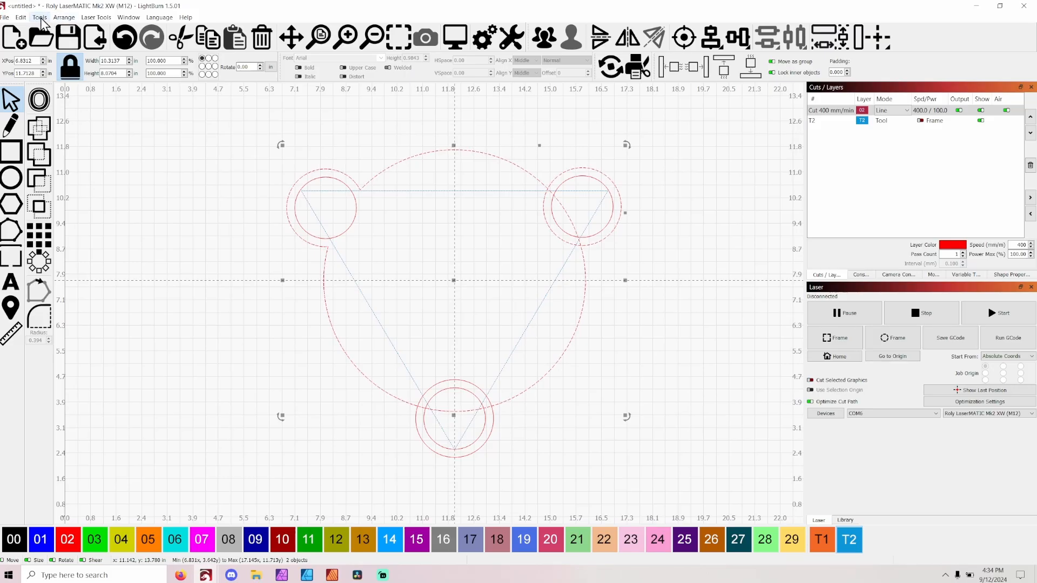
left_click(40, 18)
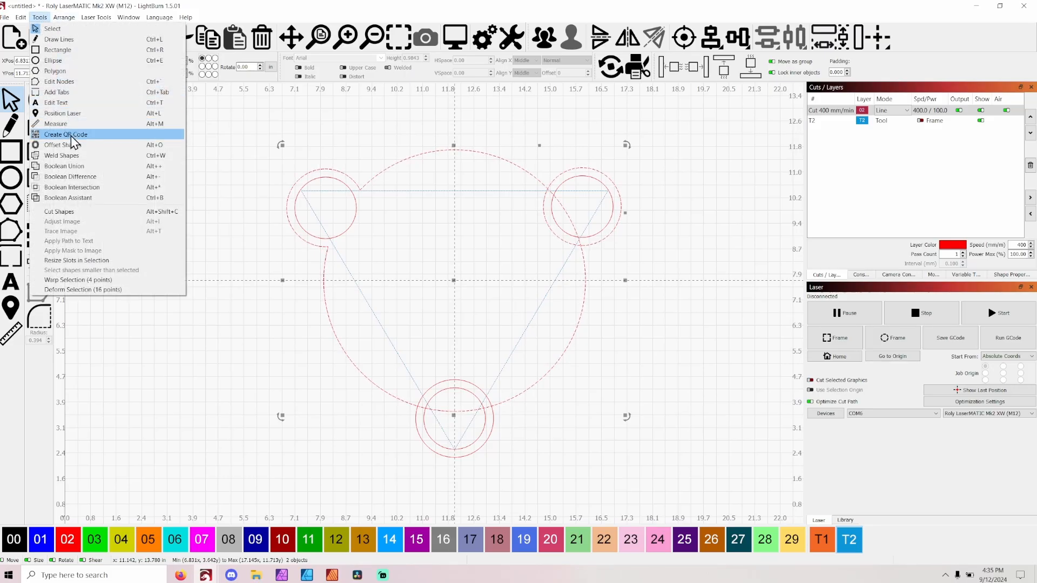
left_click(71, 199)
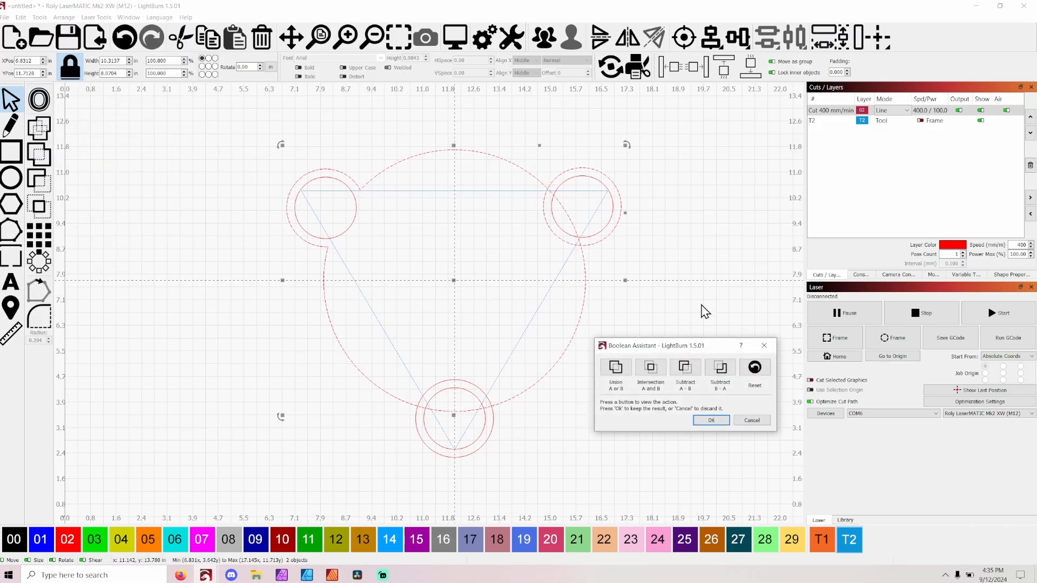
left_click(651, 371)
left_click(686, 371)
left_click(722, 371)
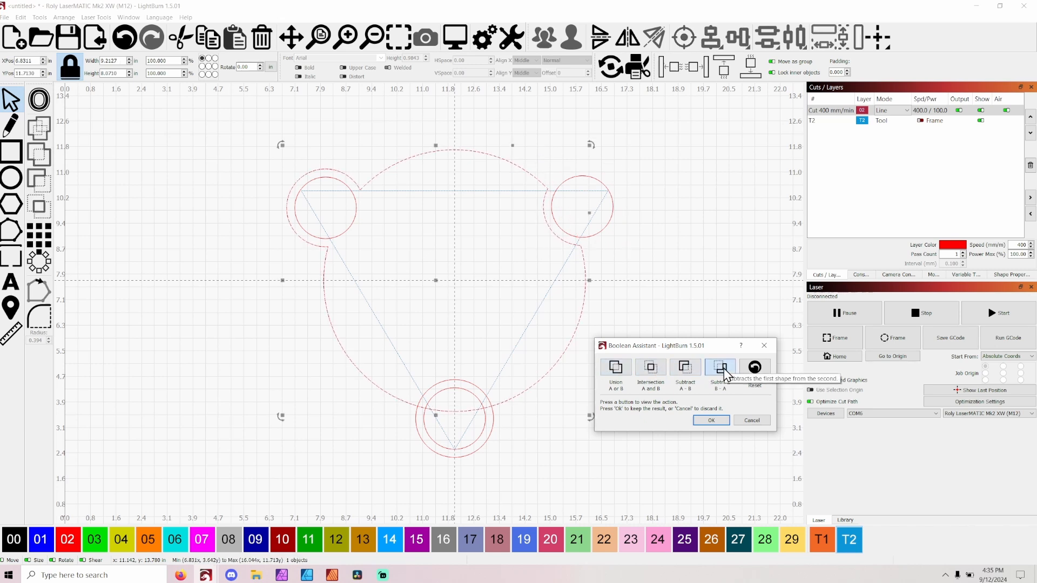
left_click(616, 367)
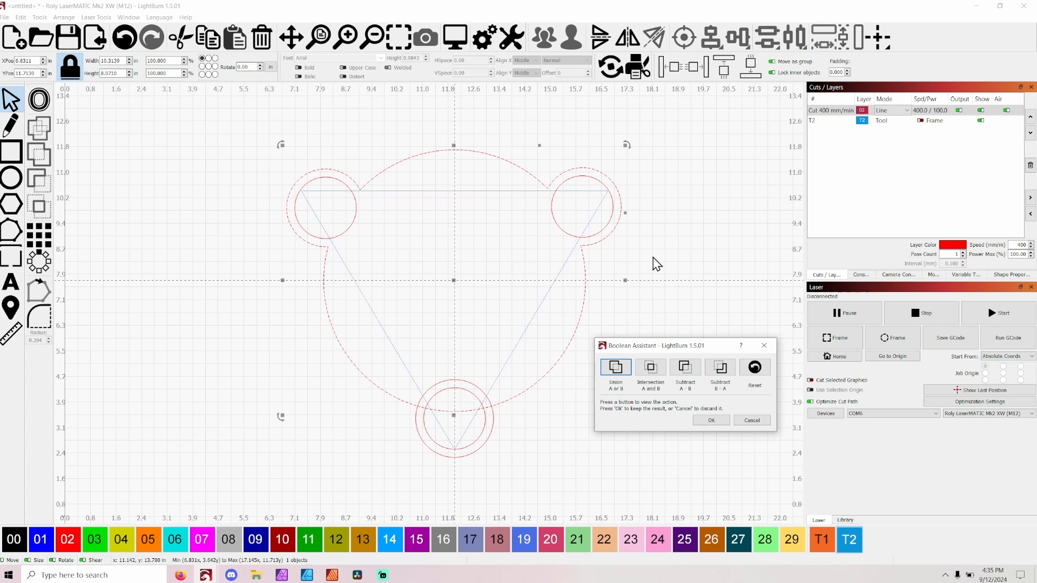
left_click(712, 421)
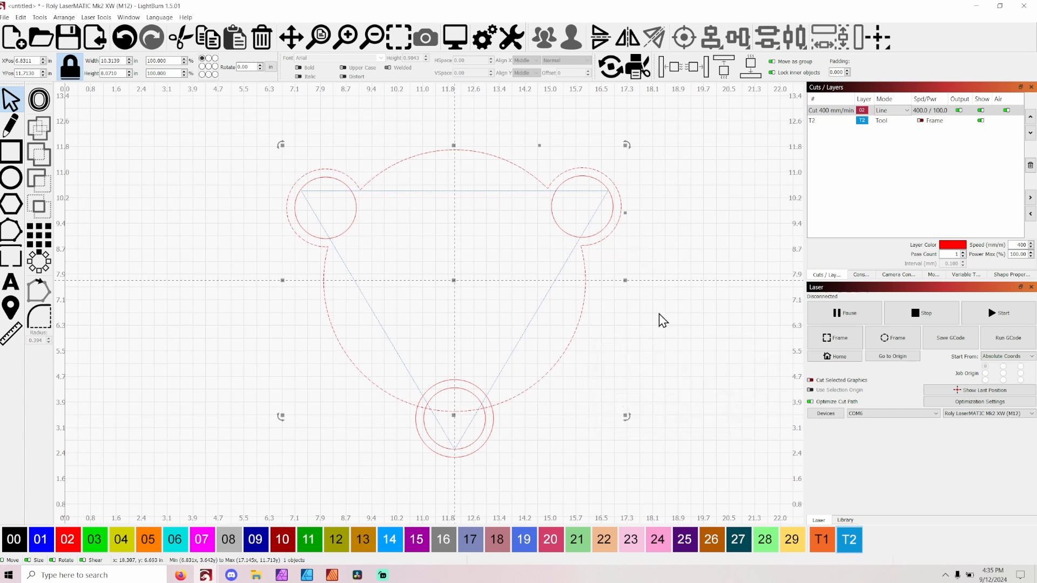
left_click(643, 323)
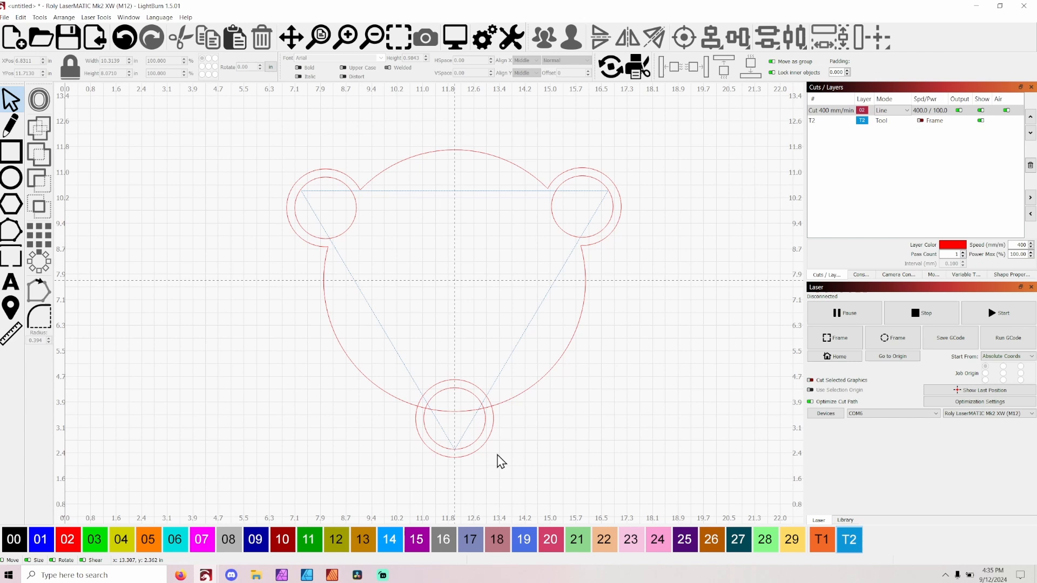
Step: Duplicate the bottom pair of concentric circles and move the copy clear of the board, to its lower left
left_click(480, 438)
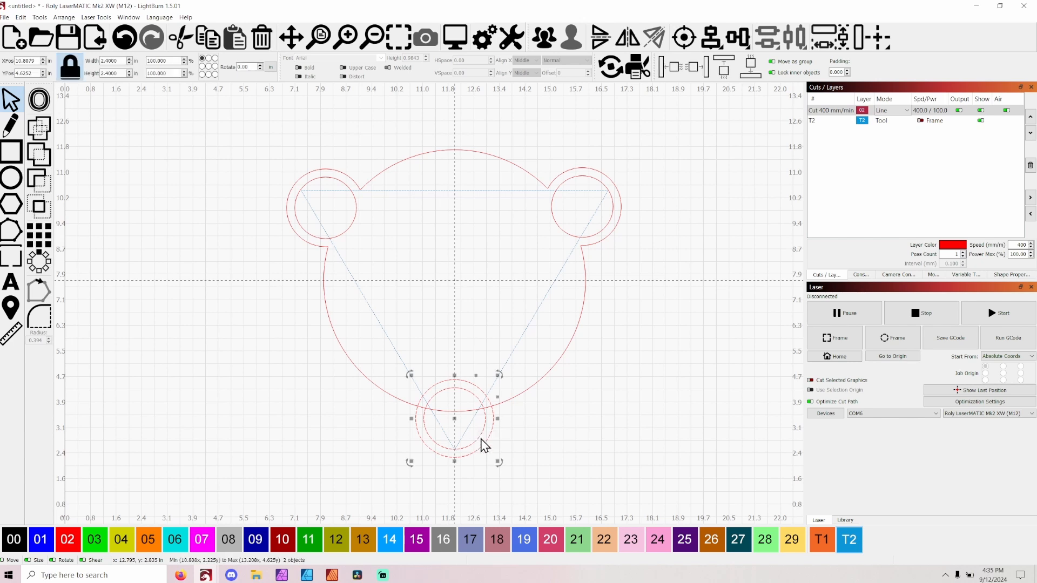
left_click(20, 17)
left_click(42, 99)
scroll(423, 81, "down", 2)
left_click_drag(437, 339, 243, 341)
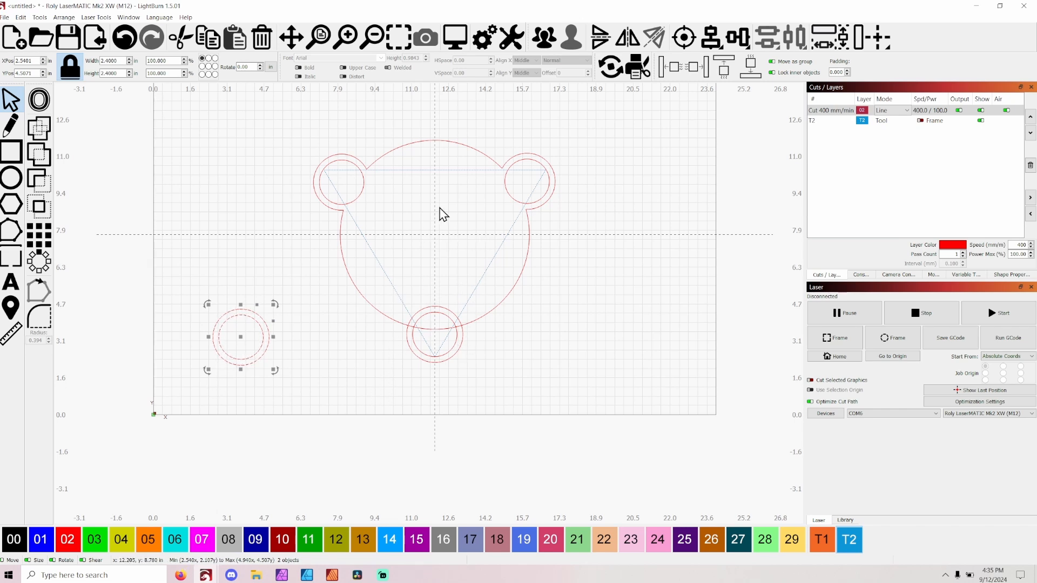
Step: Merge the bottom outer circle into the board outline with the Boolean Assistant's Union, keeping its inner circle separate
scroll(492, 358, "up", 4)
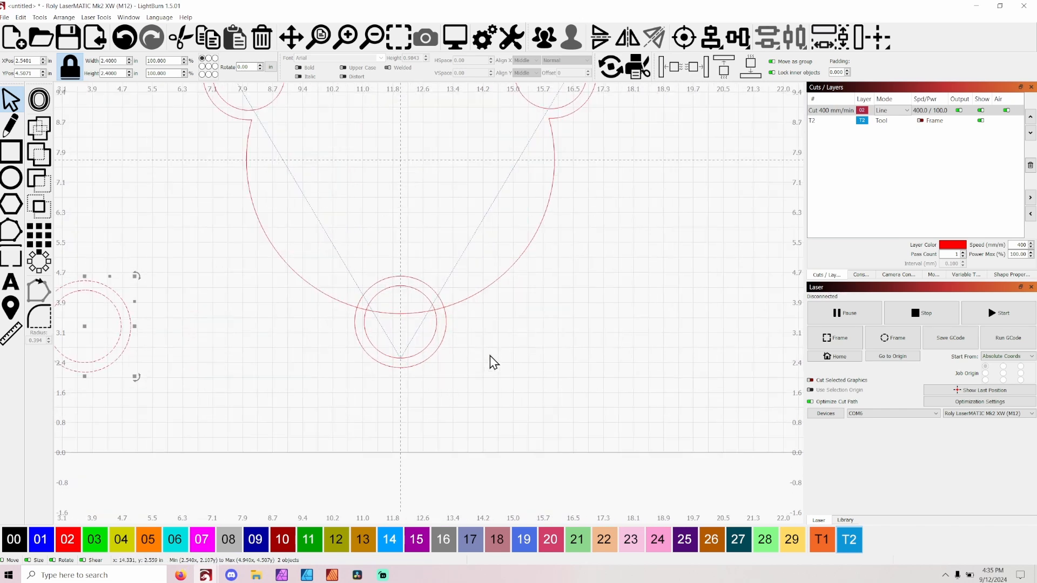
left_click(442, 327)
left_click(470, 285, "shift")
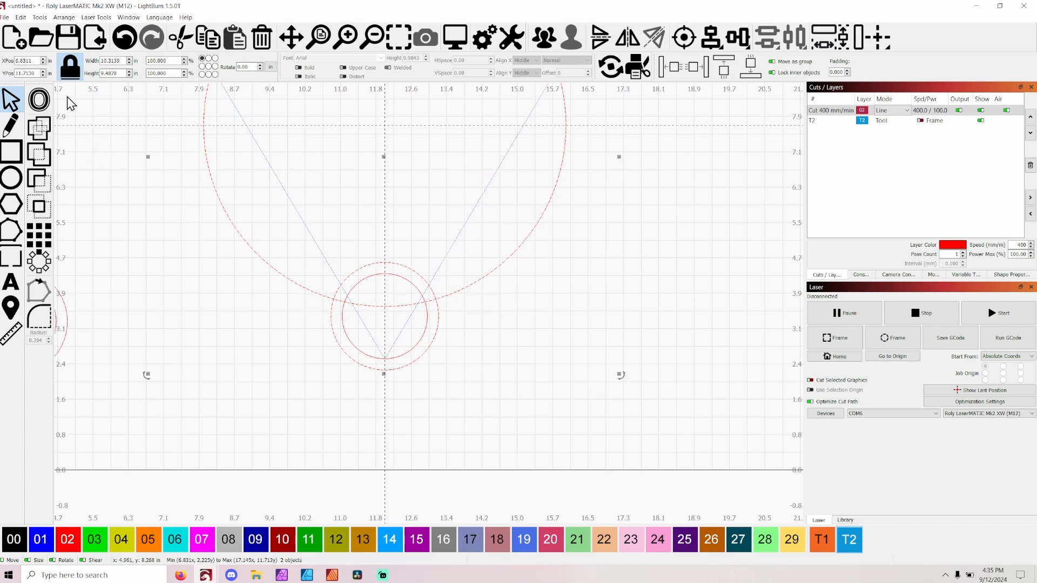
left_click(40, 18)
left_click(65, 202)
left_click(616, 368)
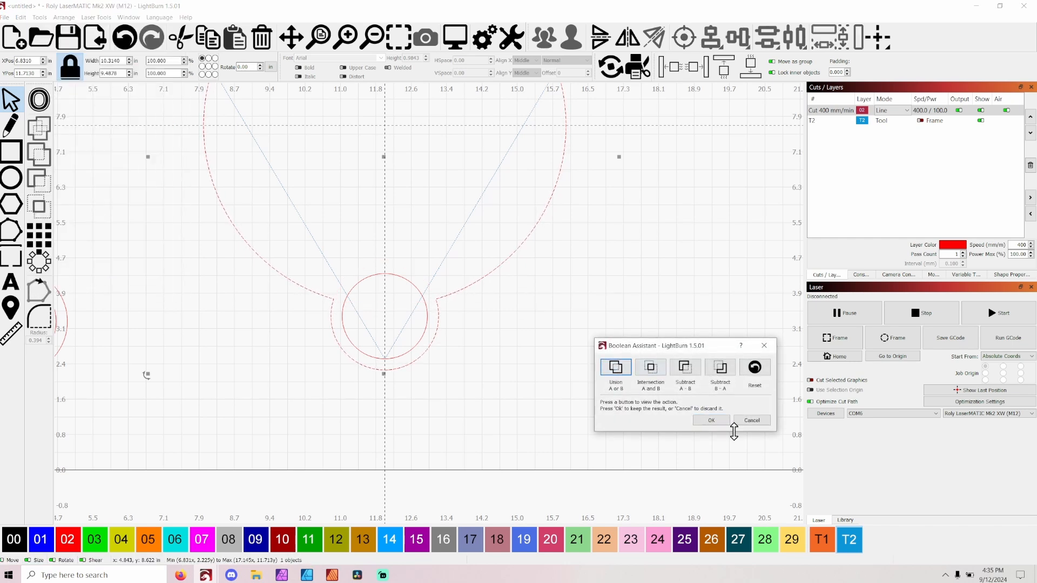
left_click(715, 422)
left_click(601, 347)
scroll(630, 337, "down", 2)
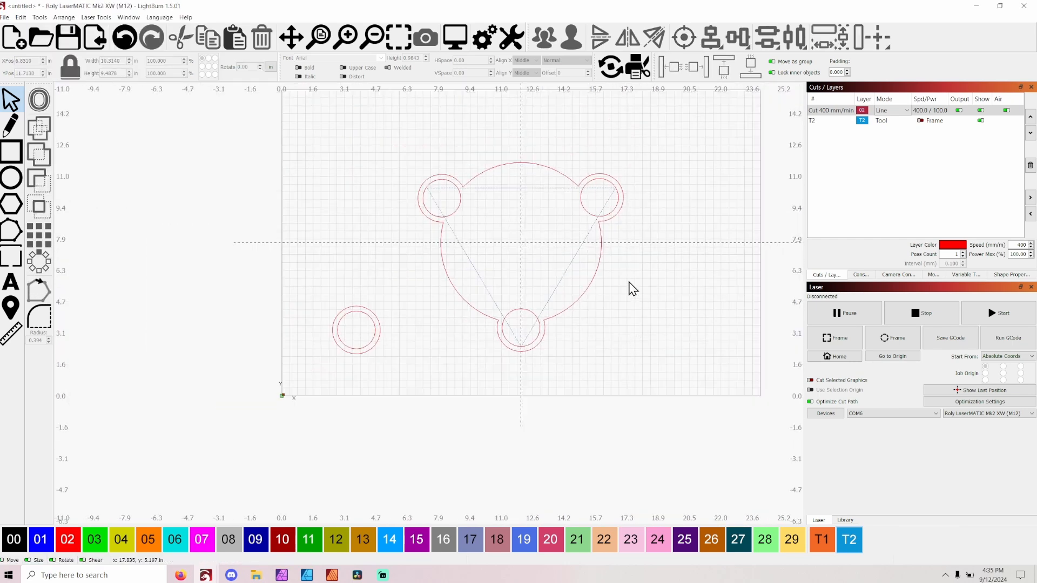
Step: Move the spare pair of concentric circles slightly closer to the board, keeping it clear of the lower-left outline
scroll(490, 207, "up", 2)
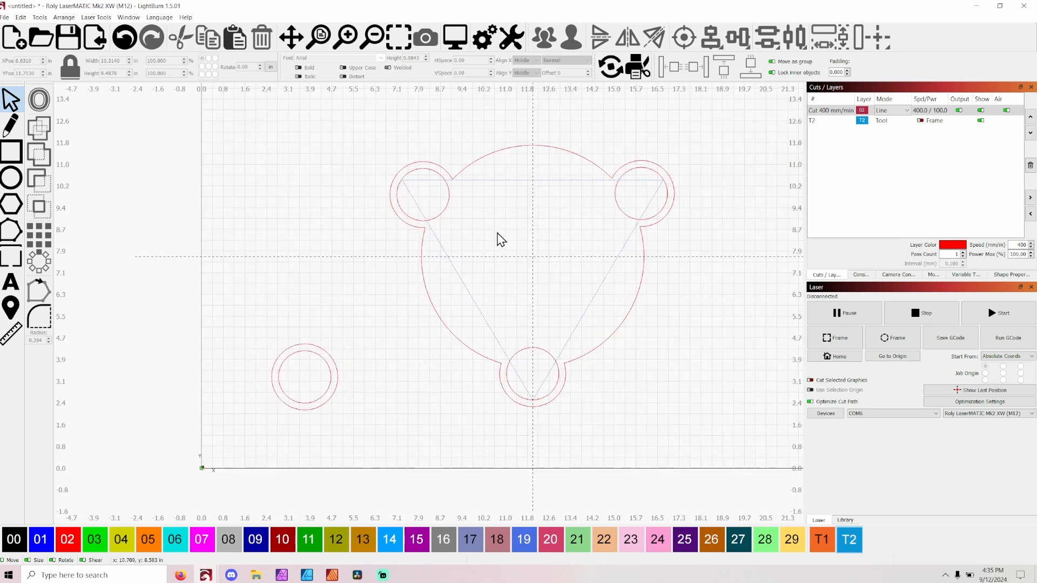
left_click(323, 396)
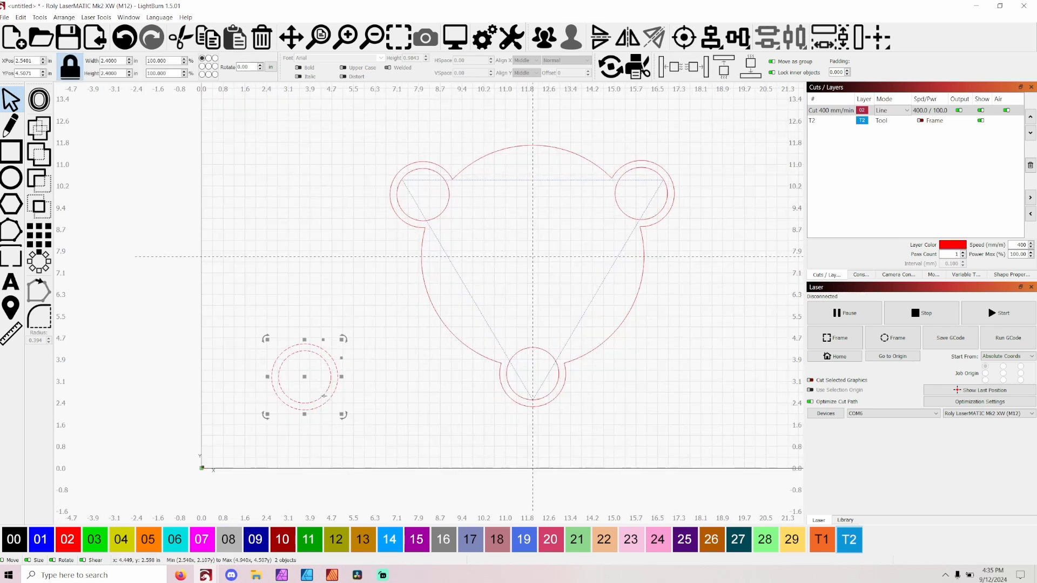
left_click_drag(307, 376, 374, 391)
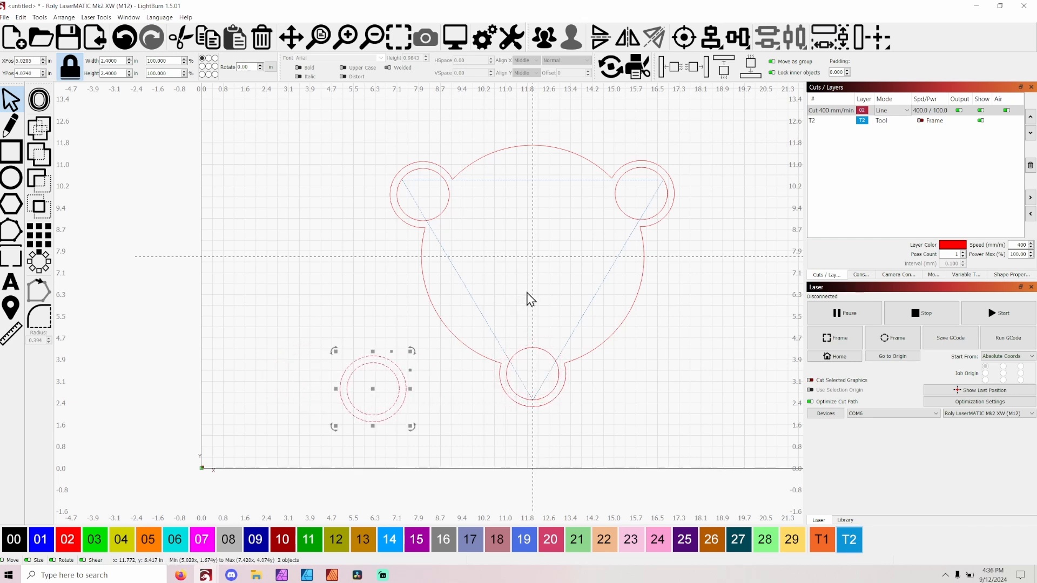
Step: Delete the triangle used as the layout guide inside the board
scroll(540, 346, "up", 4)
scroll(543, 319, "down", 3)
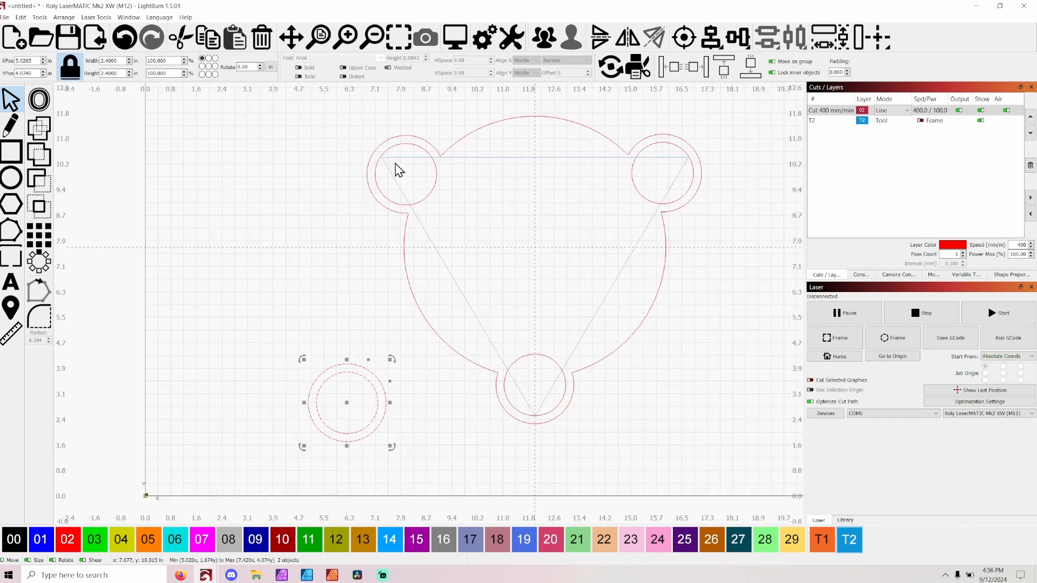
left_click(479, 297)
left_click(453, 286)
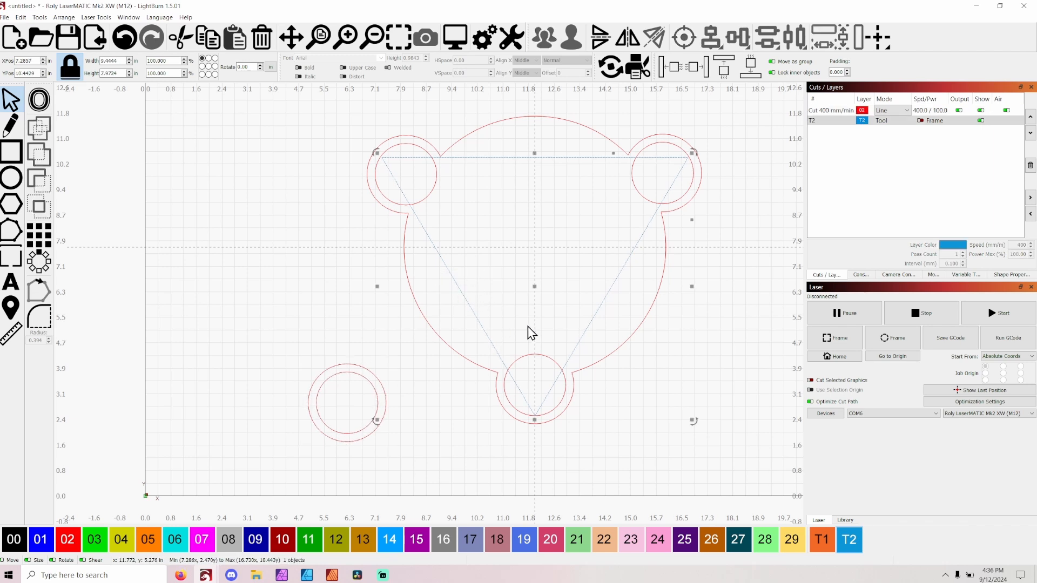
key("Delete")
Step: Assign the inner circles of all three holders to the black layer 00
scroll(453, 141, "up", 3)
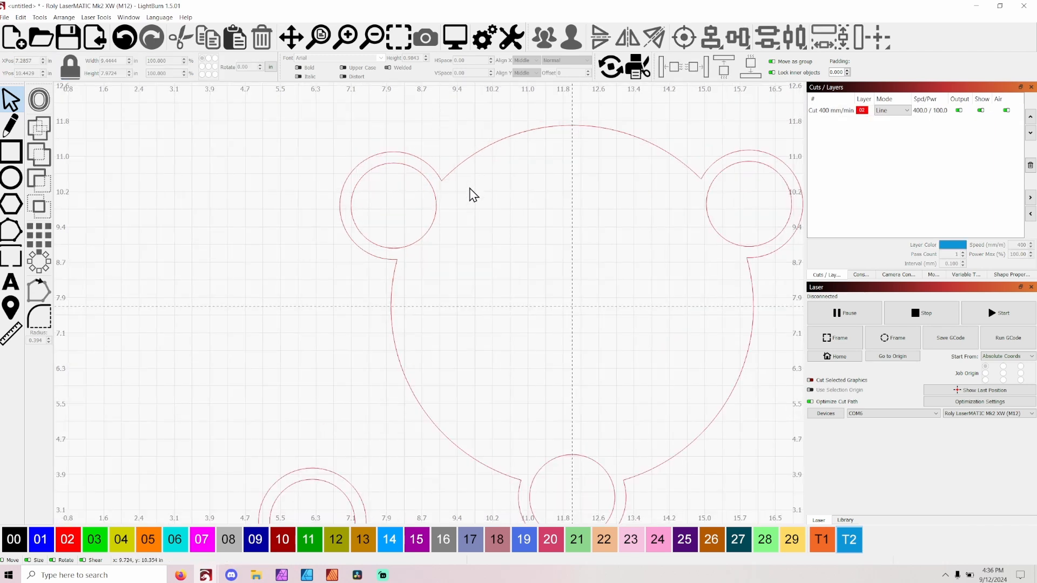
left_click(420, 239)
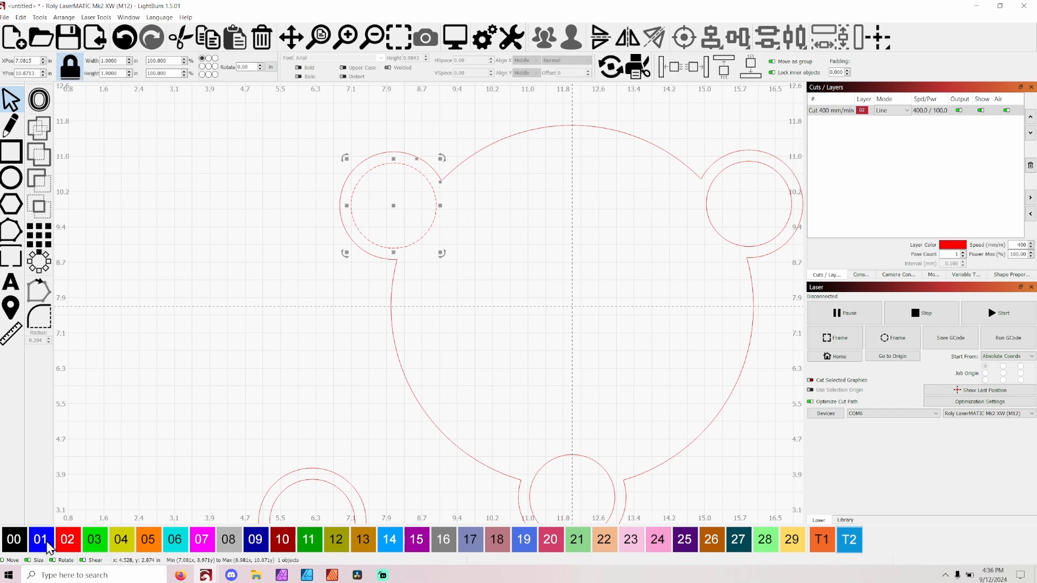
left_click(21, 542)
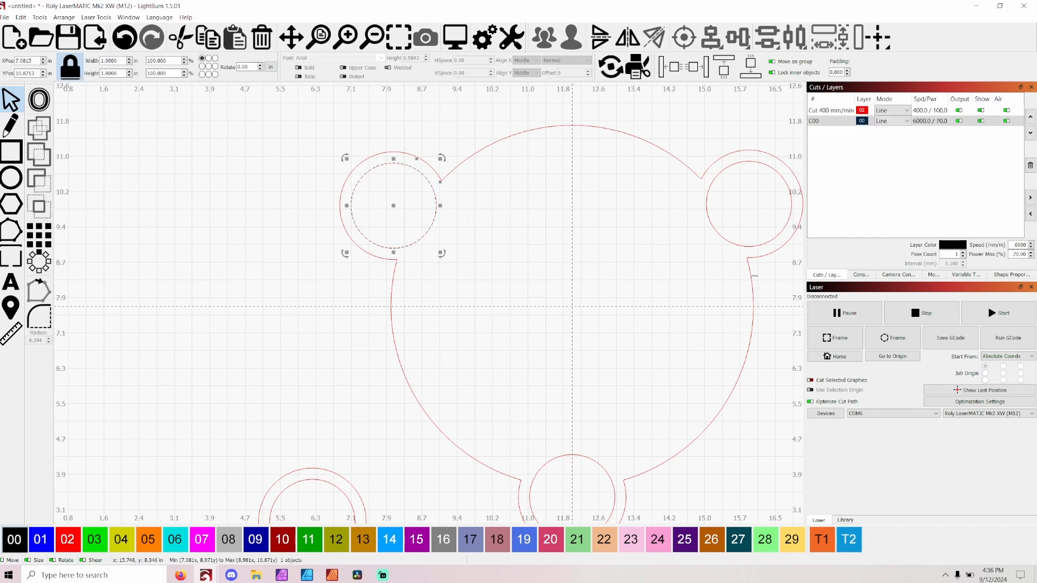
left_click(740, 246)
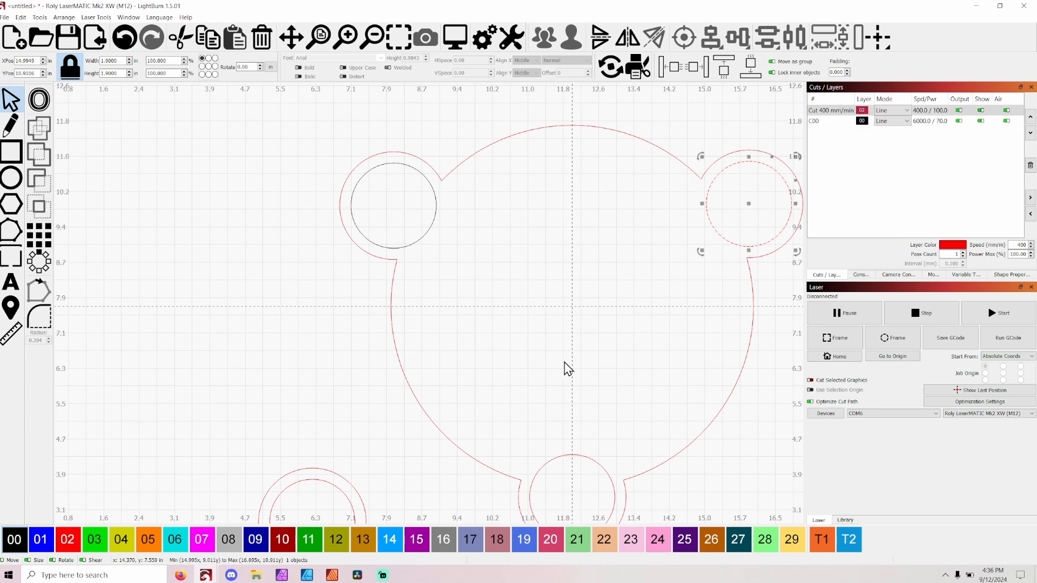
left_click(11, 543)
scroll(583, 272, "down", 1)
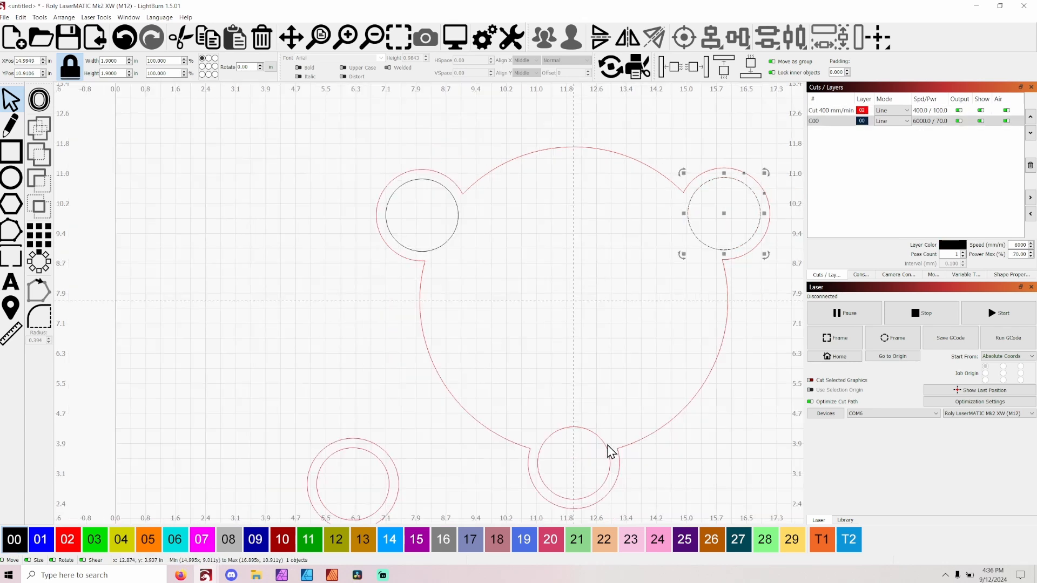
left_click(606, 444)
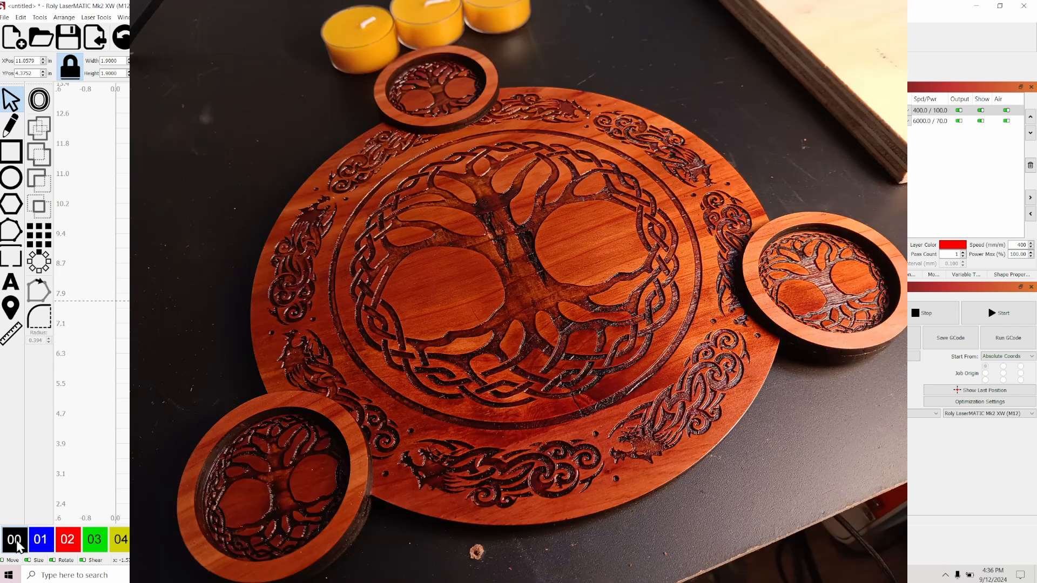
left_click(19, 543)
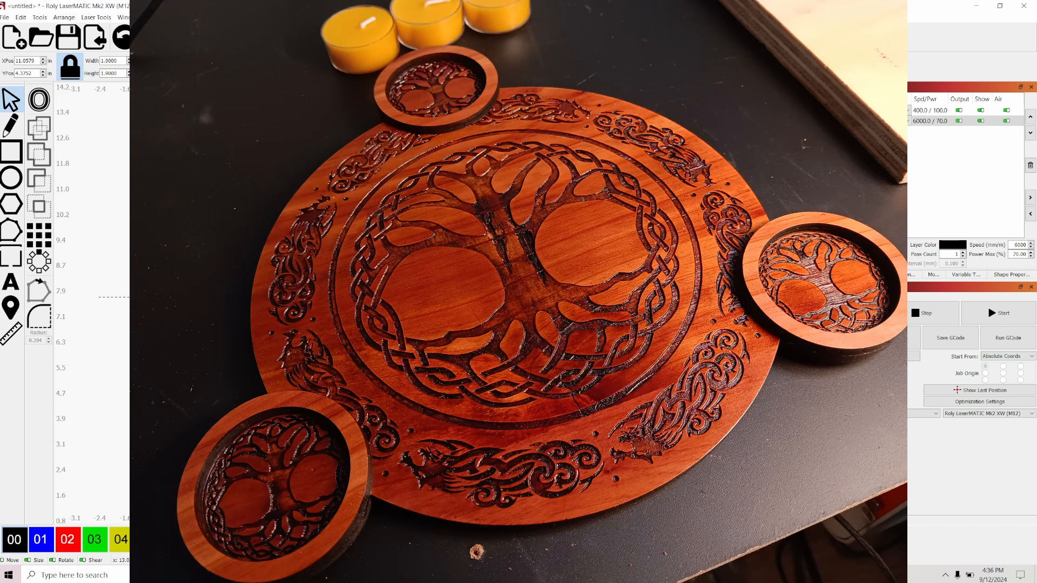
scroll(592, 252, "up", 1)
scroll(593, 253, "down", 2)
scroll(408, 201, "up", 2)
scroll(458, 203, "down", 1)
scroll(486, 216, "down", 2)
scroll(697, 313, "up", 3)
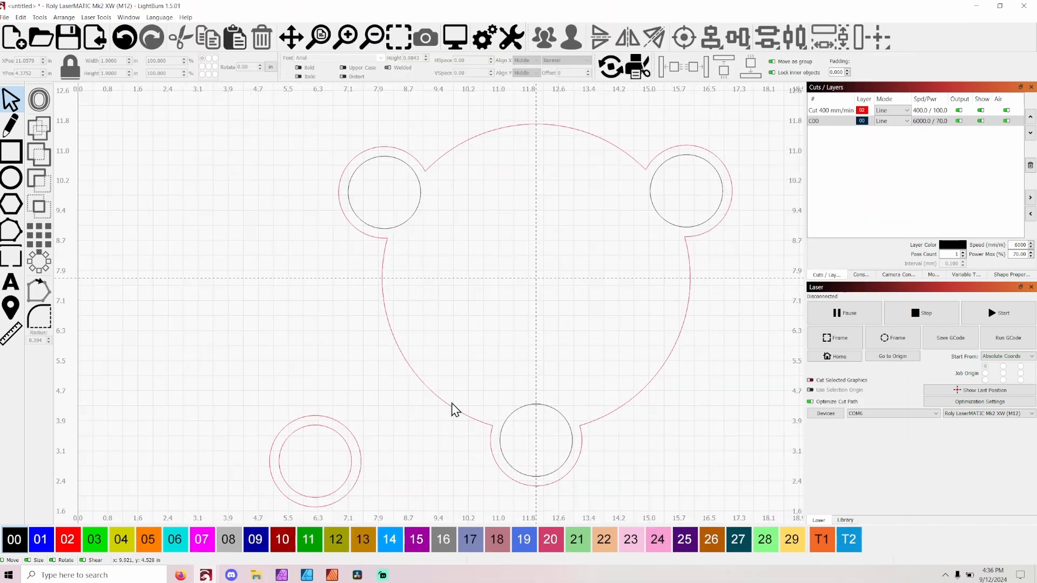
Step: Lay the spare pair of concentric circles over the upper-left holder as a fit check, and move it clear to the board's left
left_click_drag(396, 495, 385, 192)
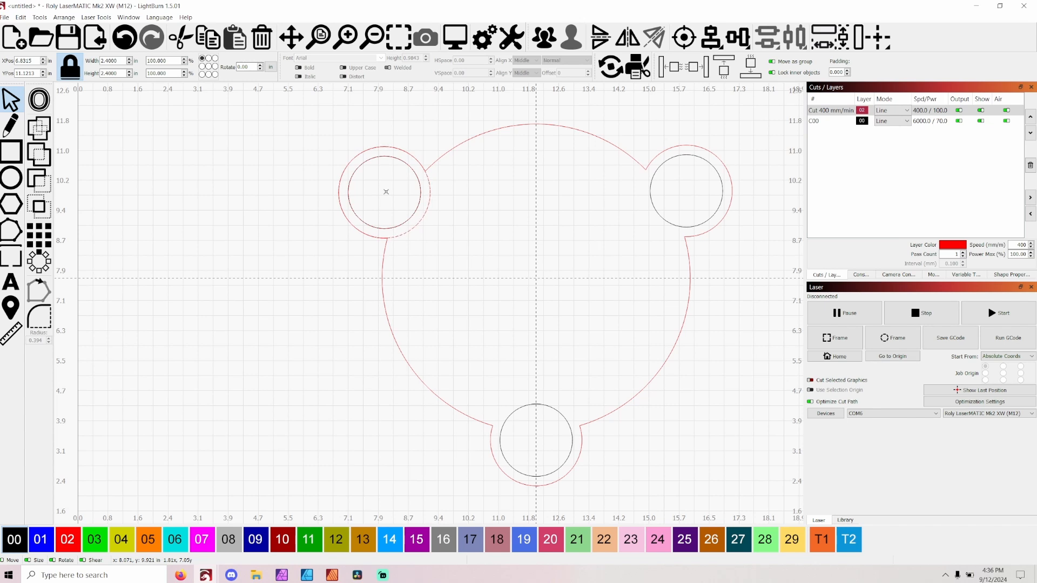
mouse_move(386, 192)
left_mouse_down()
mouse_move(399, 207)
mouse_move(384, 193)
left_mouse_up()
left_click_drag(384, 194, 241, 377)
scroll(594, 211, "down", 1)
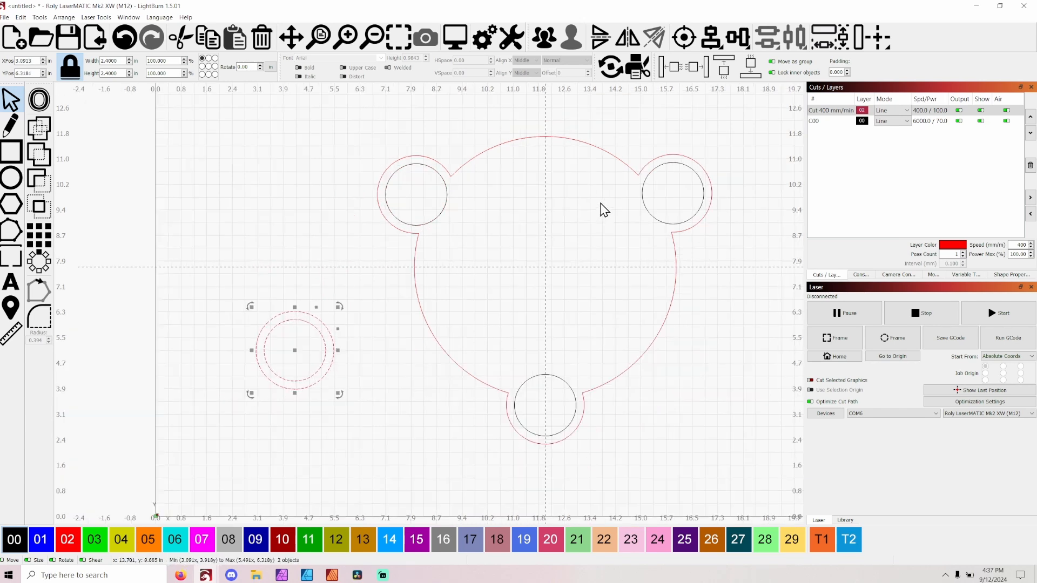
Step: Switch to the LightBurn window with design (48) and copy the round tree of life artwork
scroll(604, 210, "up", 1)
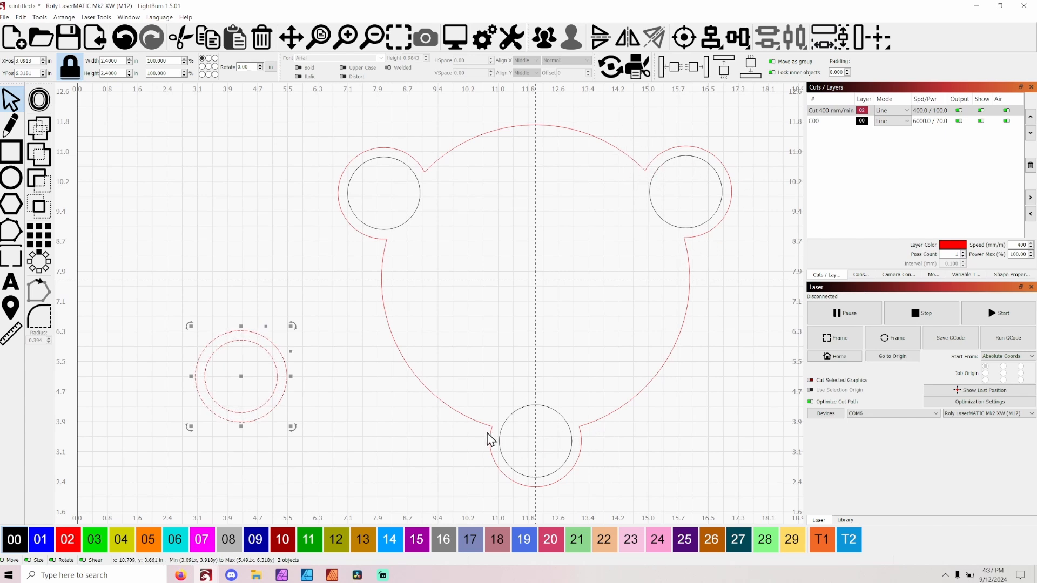
scroll(414, 429, "down", 1)
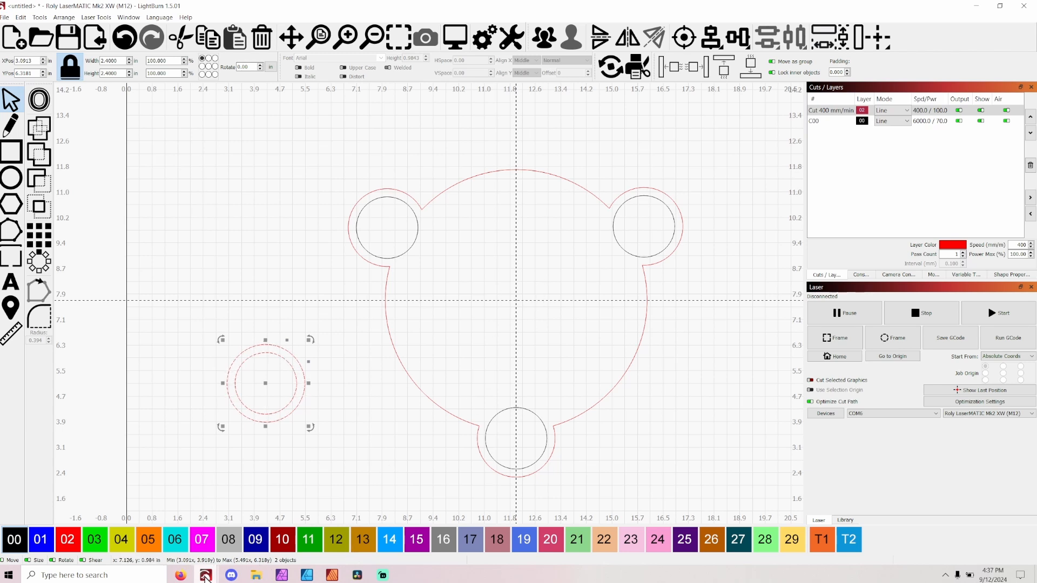
mouse_move(209, 576)
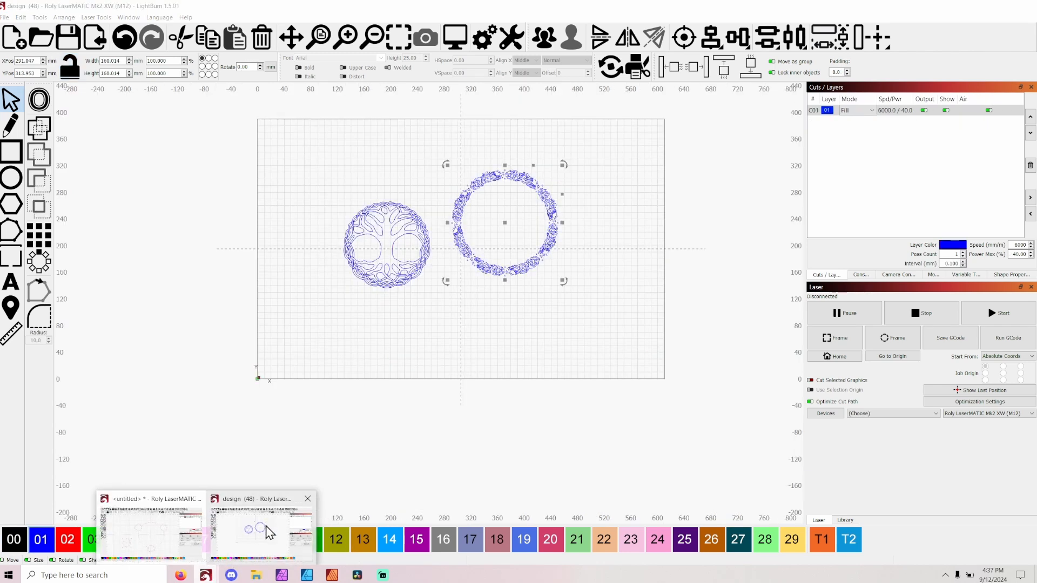
left_click(265, 550)
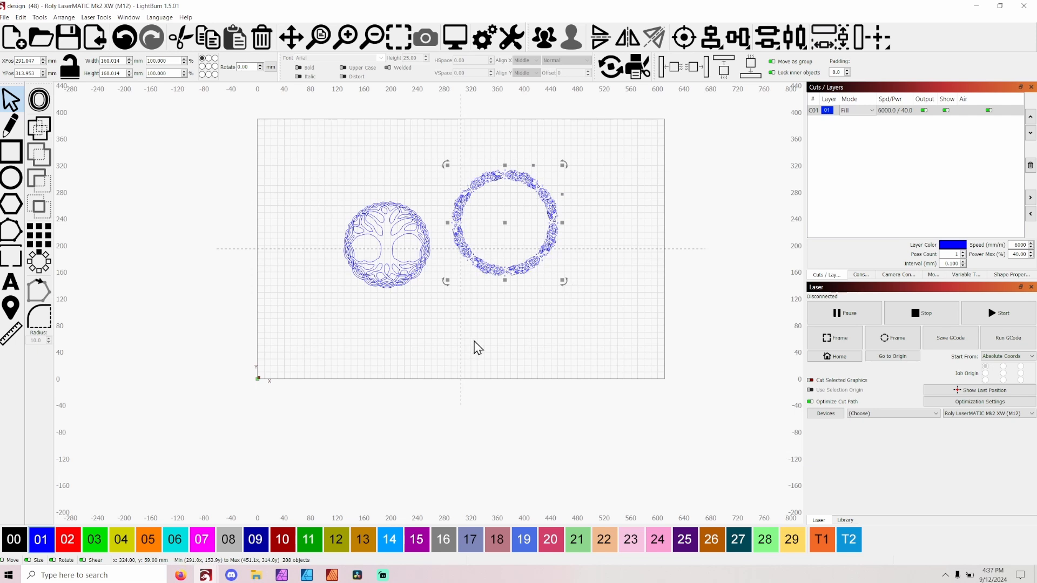
left_click(430, 355)
left_click_drag(438, 310, 308, 180)
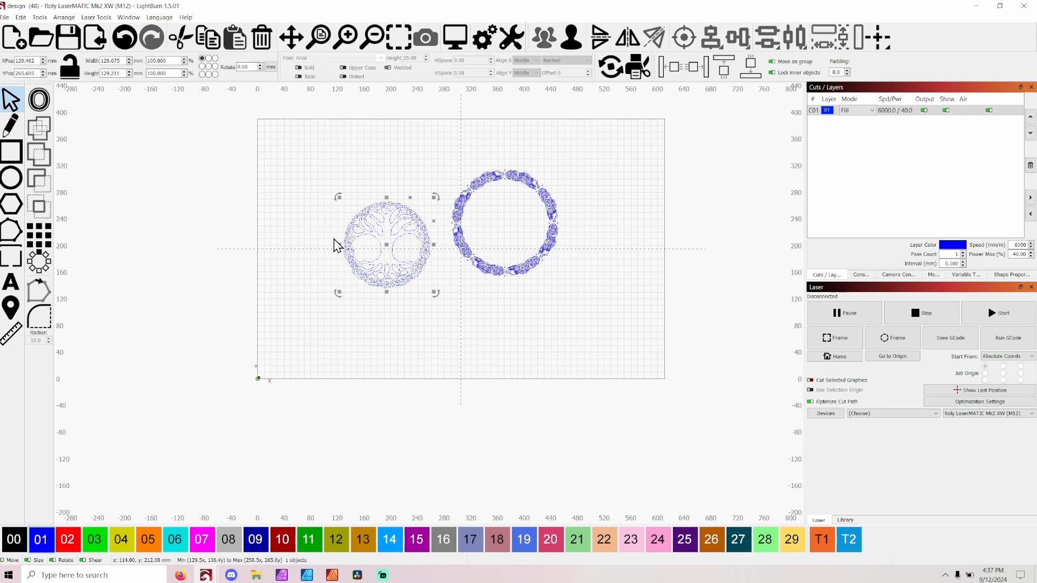
left_click(20, 17)
left_click(50, 92)
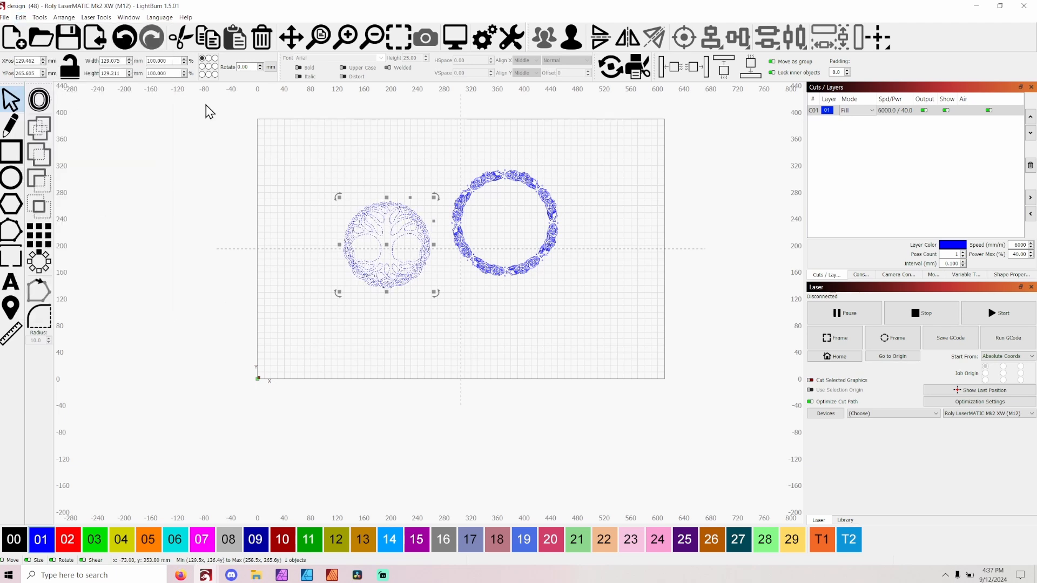
left_click(5, 17)
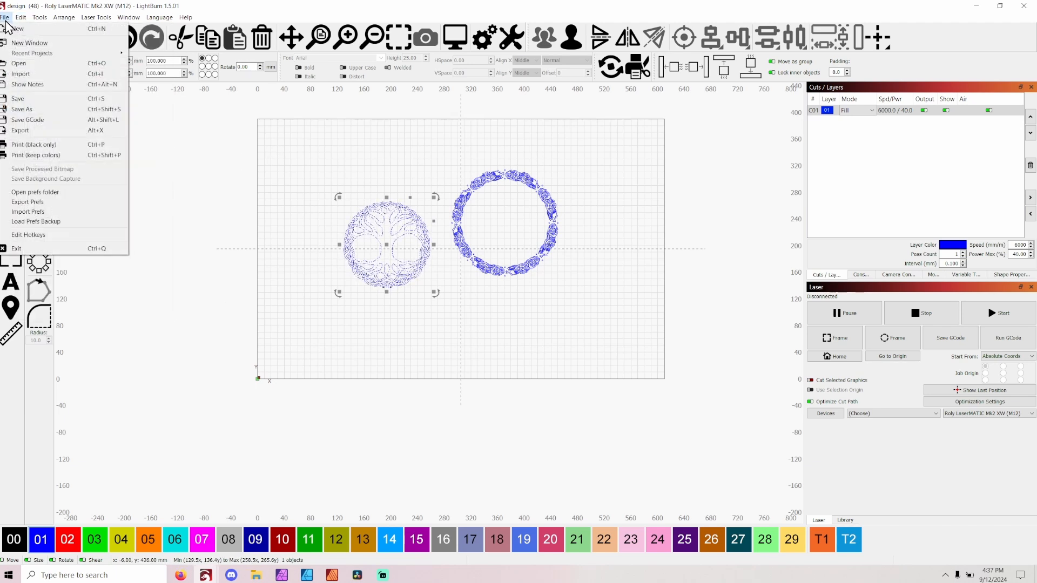
left_click(406, 344)
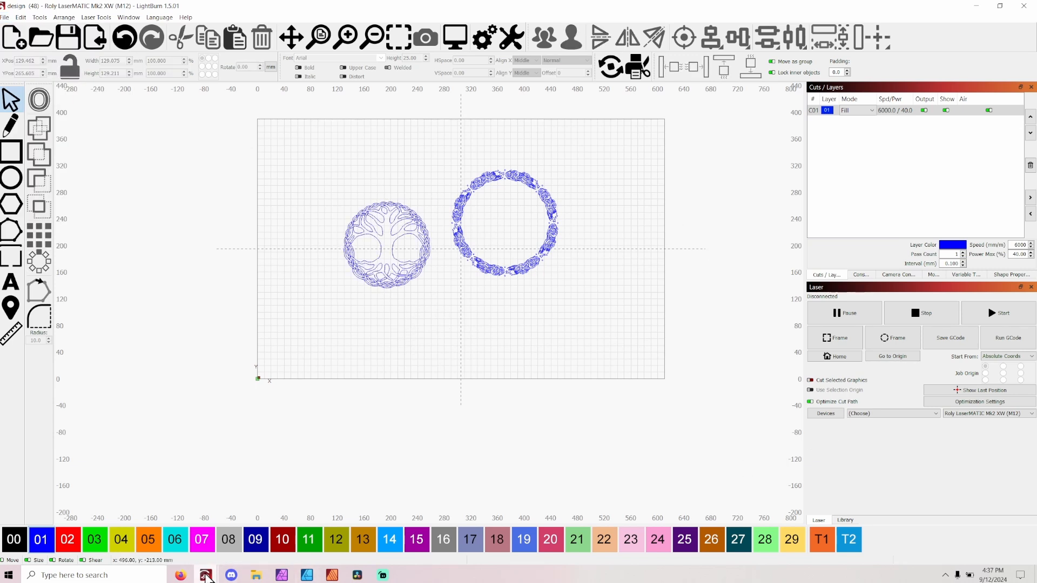
Step: Return to the untitled LightBurn project and paste the tree artwork at the centre of the board
mouse_move(204, 574)
left_click(149, 540)
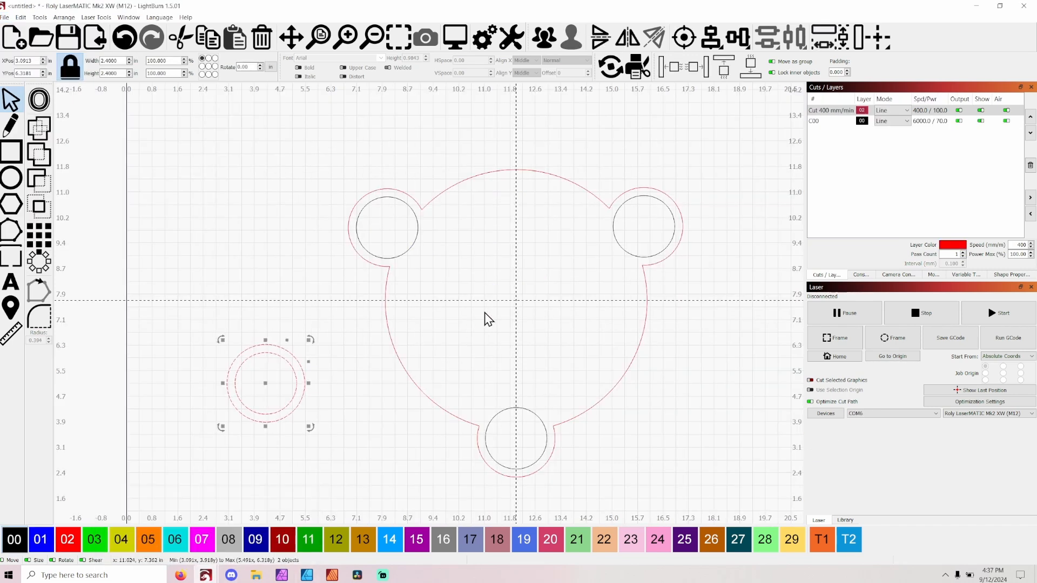
key("ctrl+v")
left_click_drag(484, 312, 518, 301)
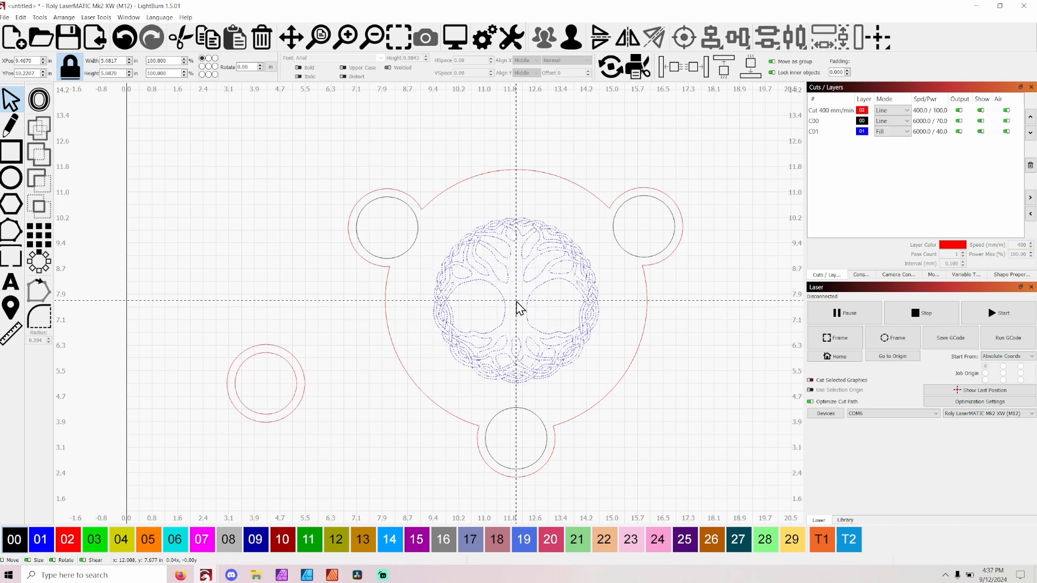
scroll(534, 330, "up", 2)
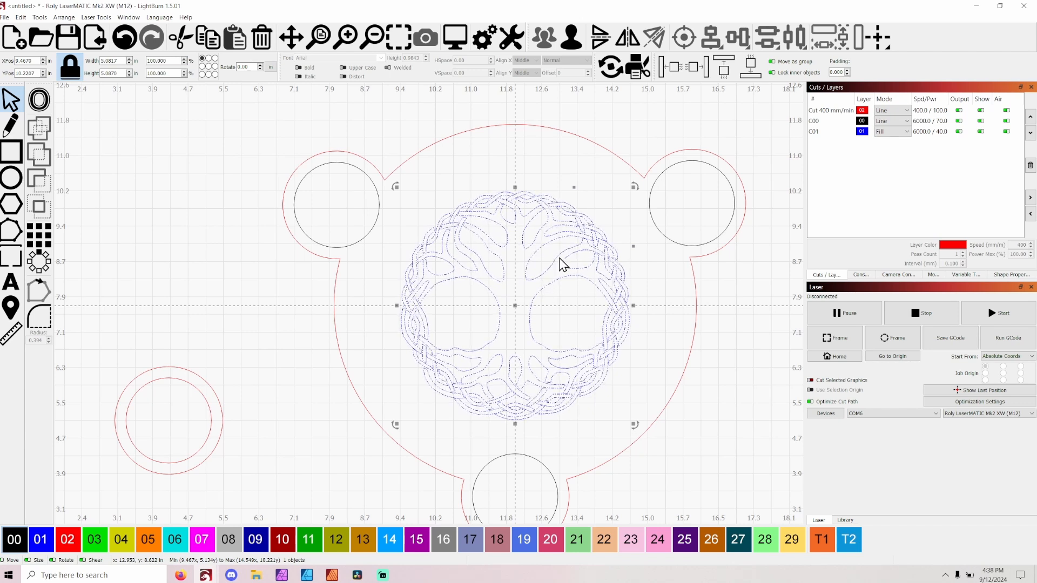
left_click(570, 171)
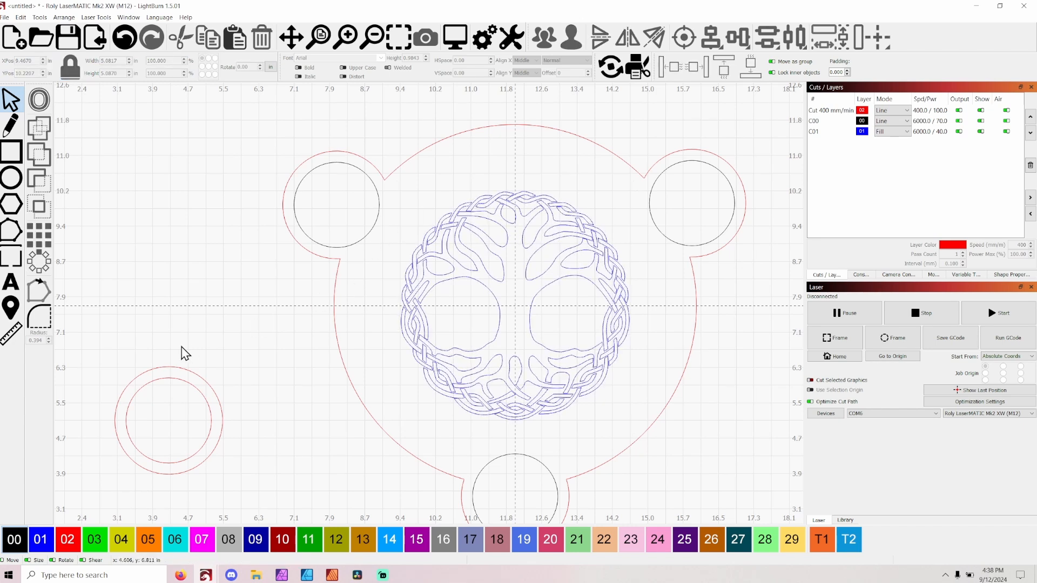
Step: Draw a circle about 5.63 in in diameter on layer 00 and centre it around the tree artwork
left_click(11, 177)
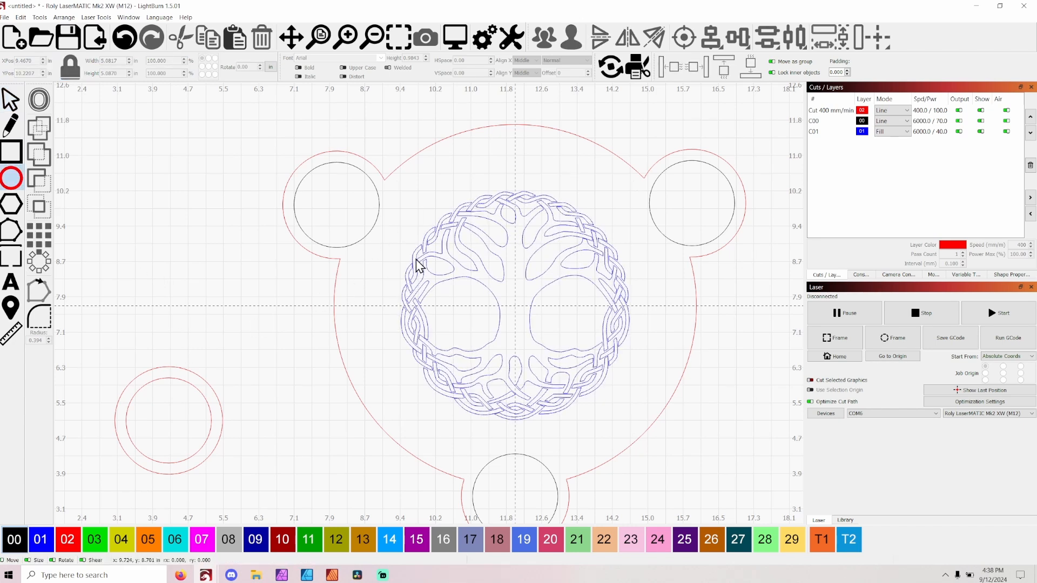
left_click_drag(424, 189, 672, 436)
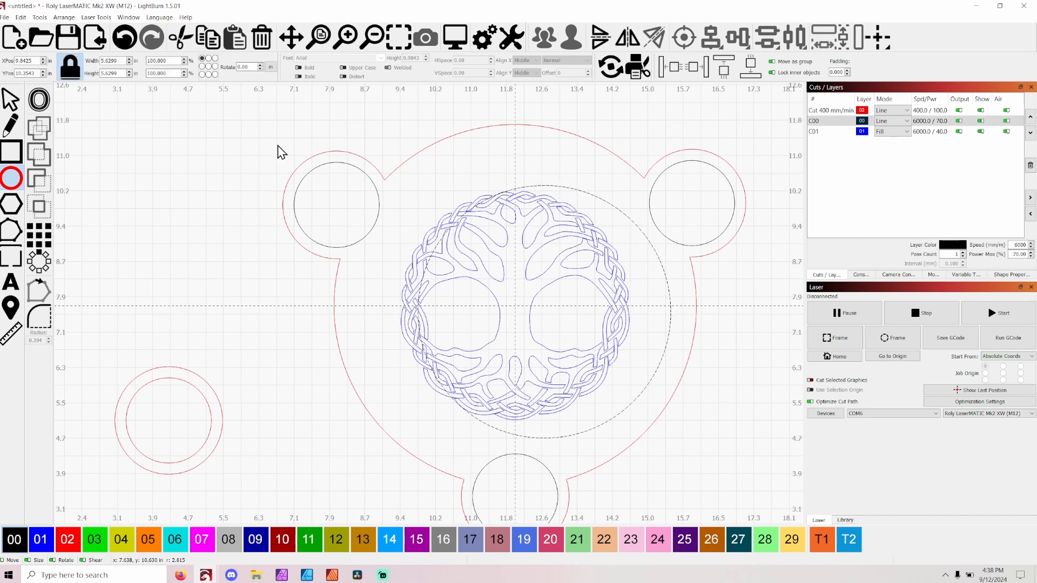
left_click(11, 98)
left_click_drag(544, 315, 519, 312)
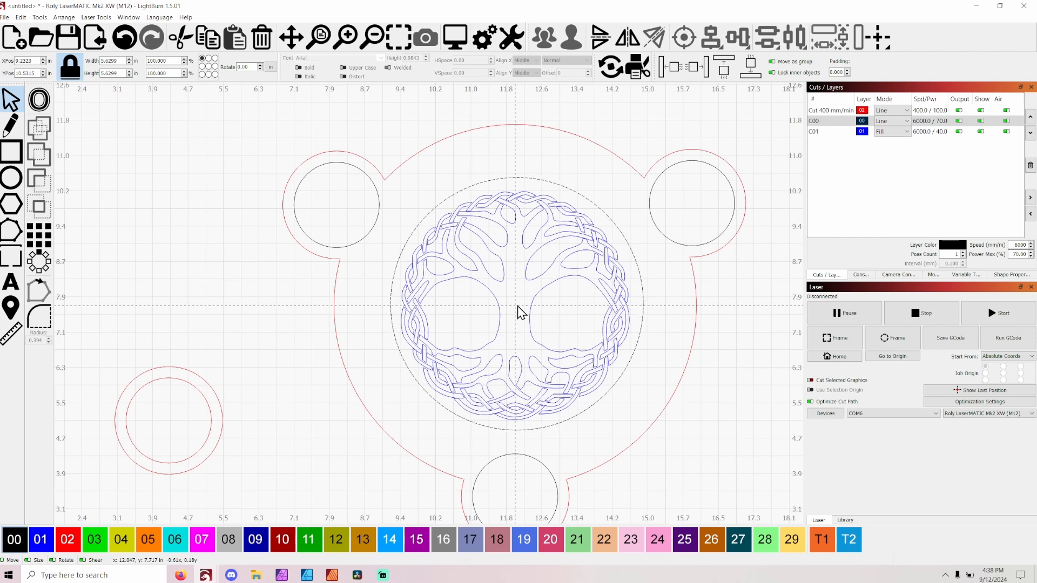
left_click_drag(517, 307, 518, 314)
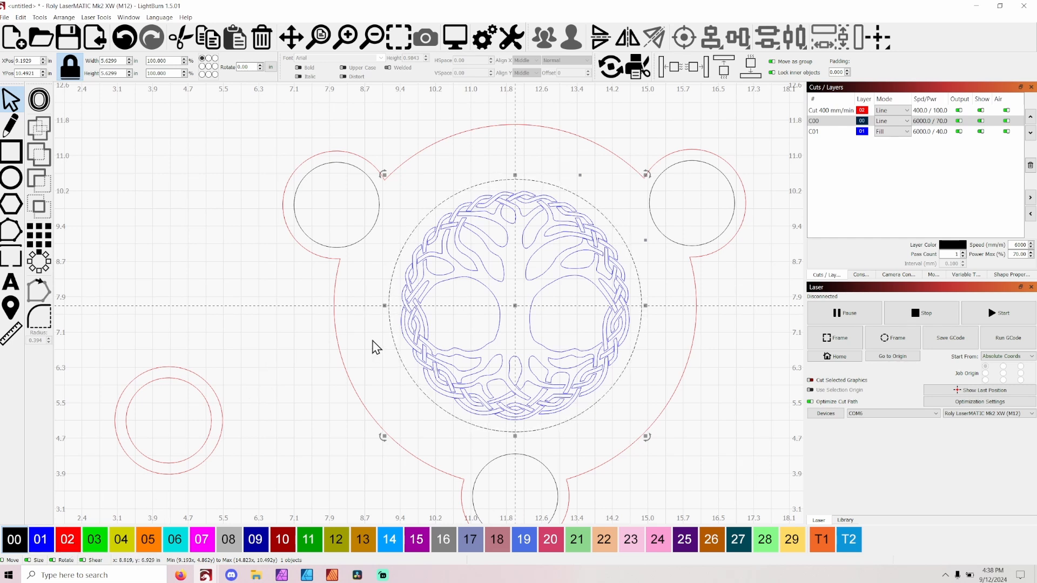
Step: Offset the circle around the tree artwork outward by 0.1 in, keeping the original circle
left_click(39, 99)
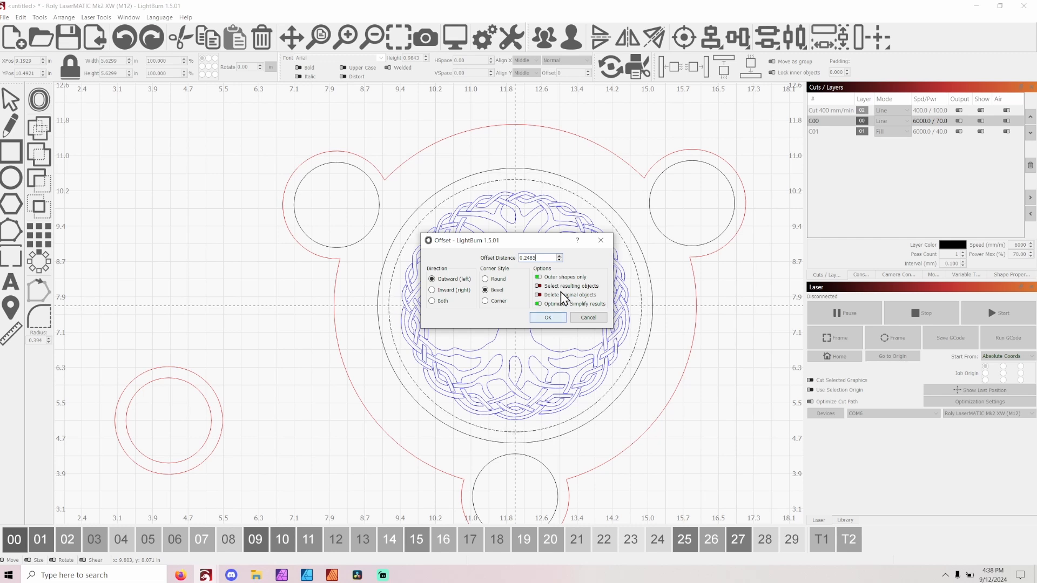
left_click(560, 260)
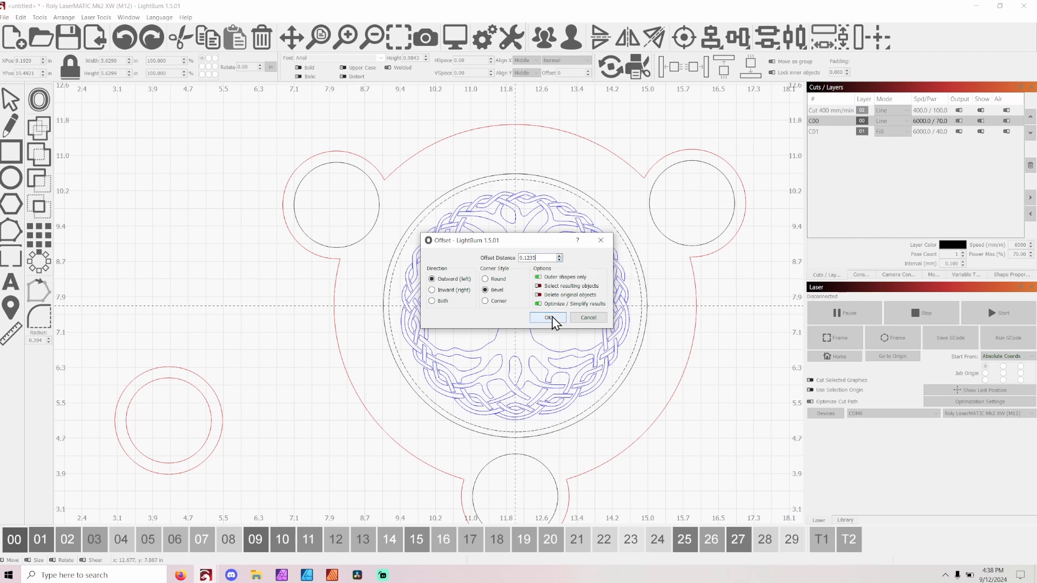
left_click_drag(538, 258, 526, 258)
key("BackSpace")
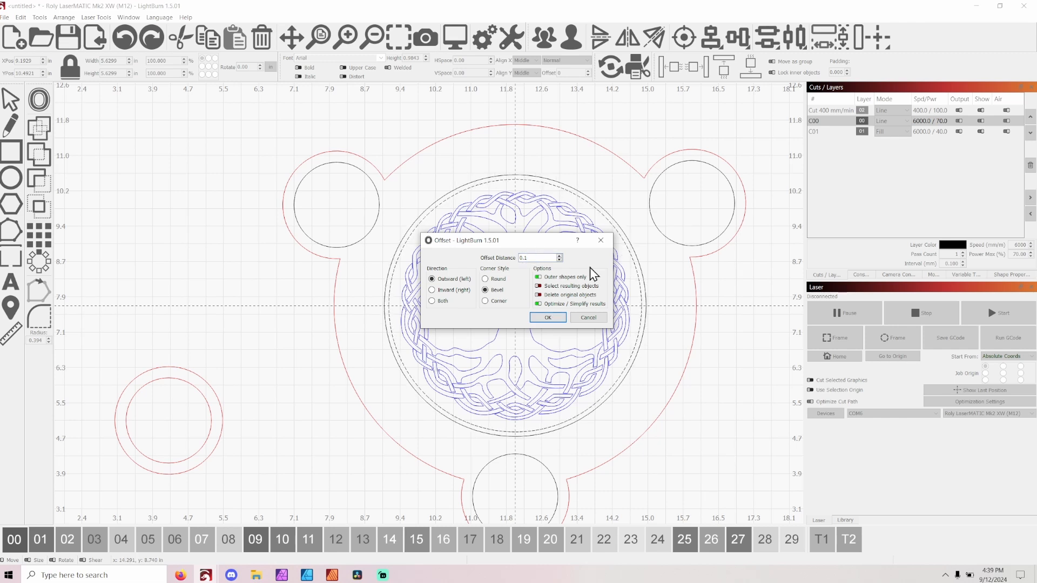
left_click(548, 318)
left_click(612, 214)
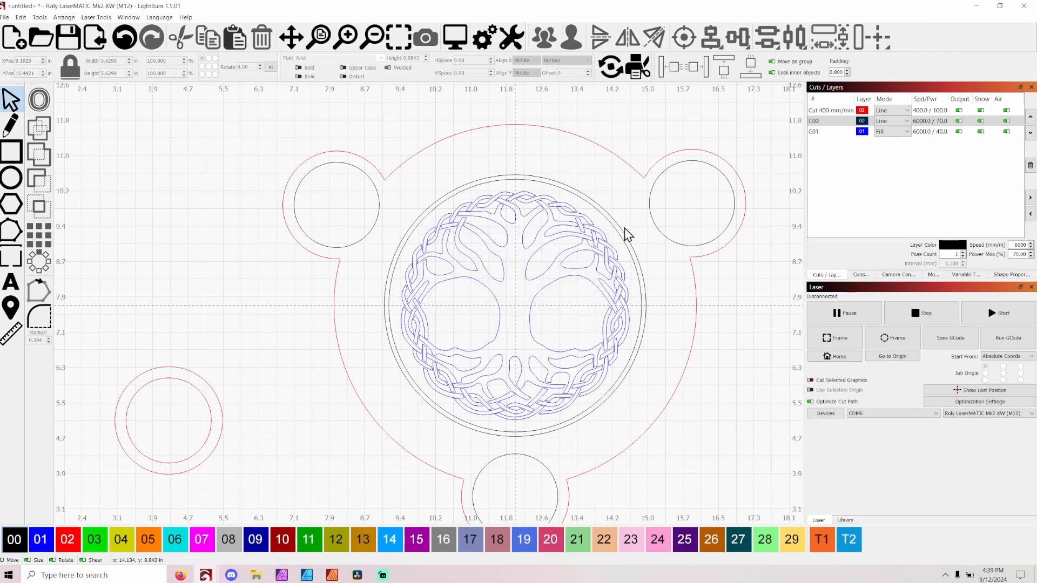
Step: Select both concentric circles around the tree, check them in the preview, and assign them to fill layer 01
left_click(612, 384)
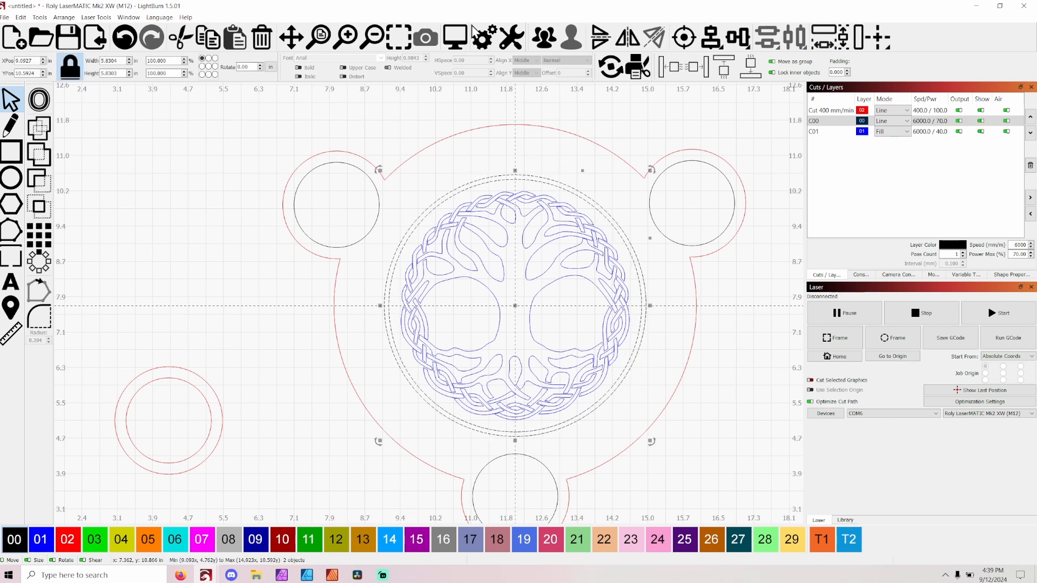
left_click(455, 38)
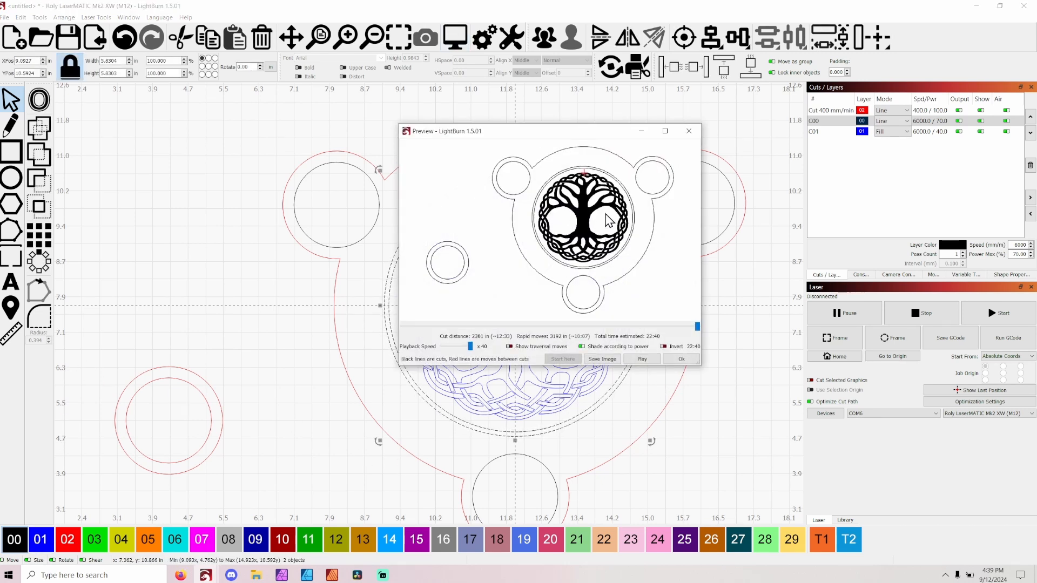
left_click(681, 358)
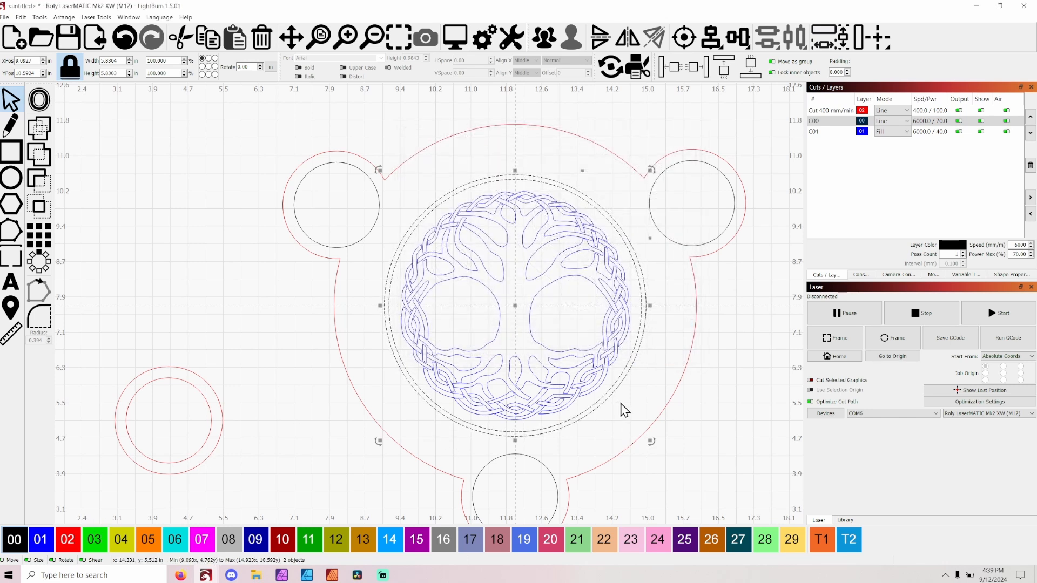
left_click(42, 540)
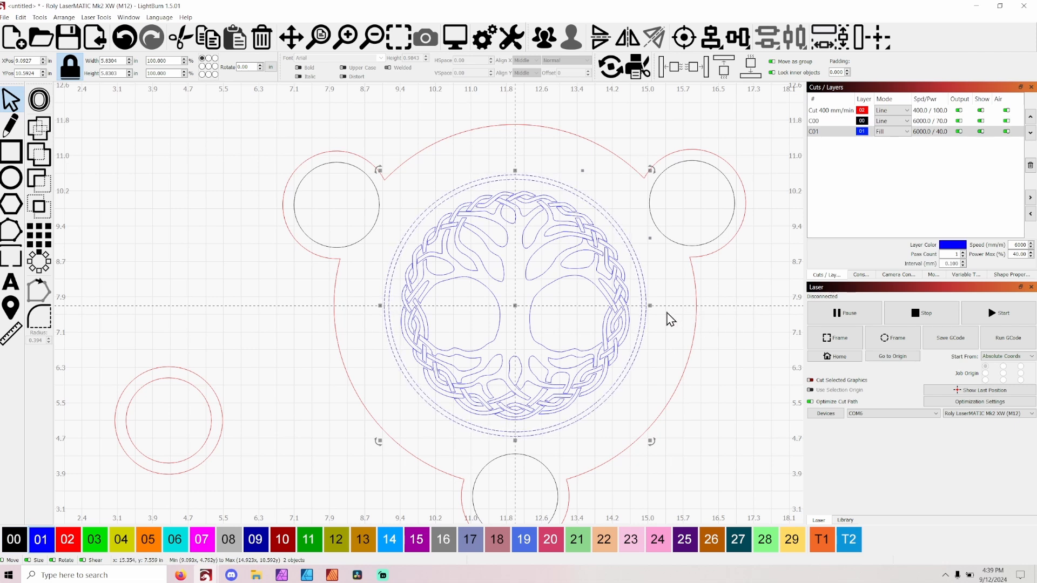
Step: Preview the job and examine the filled ring around the tree artwork up close
left_click(455, 37)
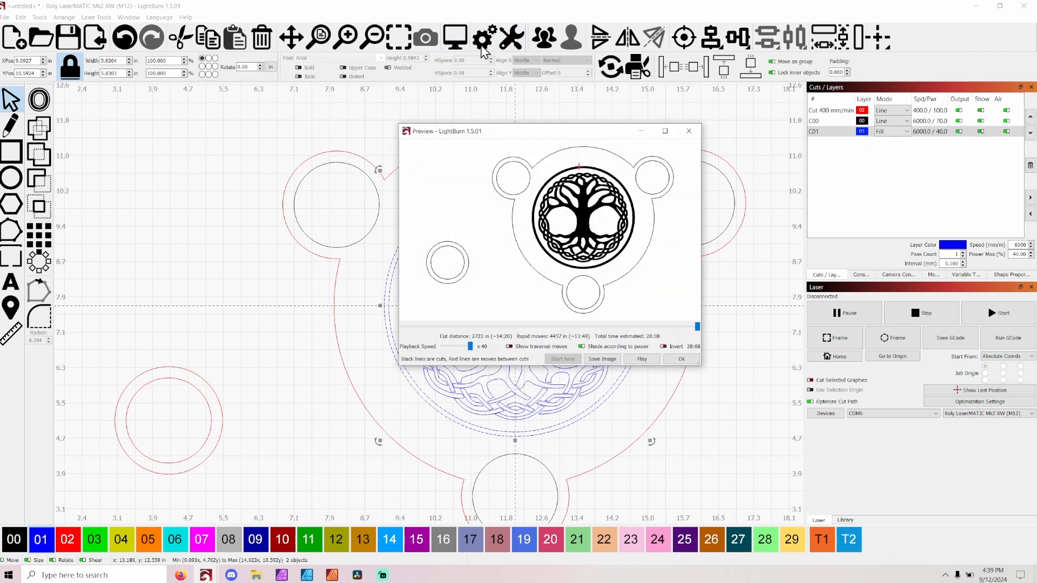
scroll(598, 191, "up", 5)
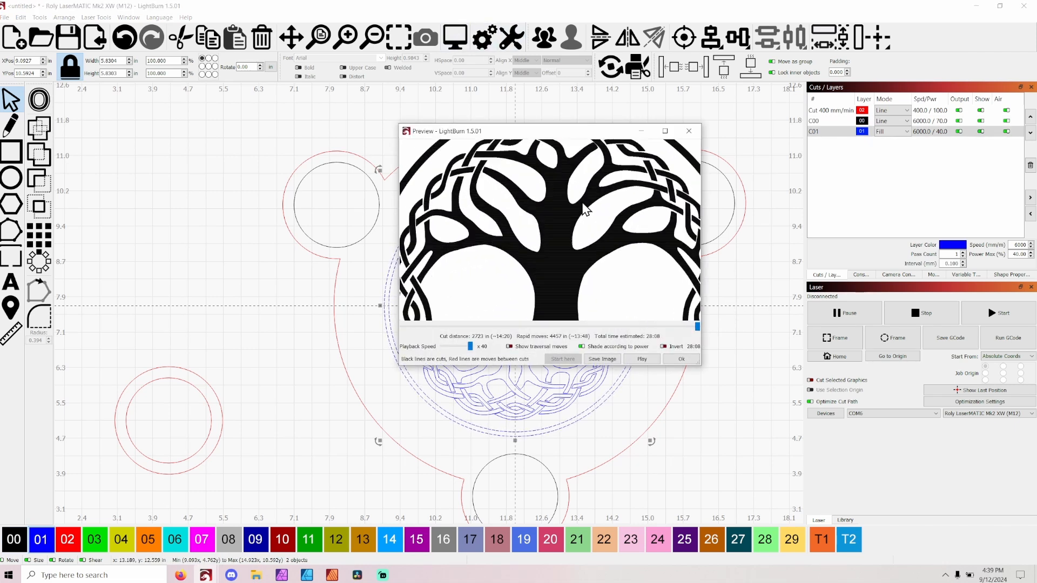
scroll(586, 210, "down", 5)
scroll(603, 186, "down", 1)
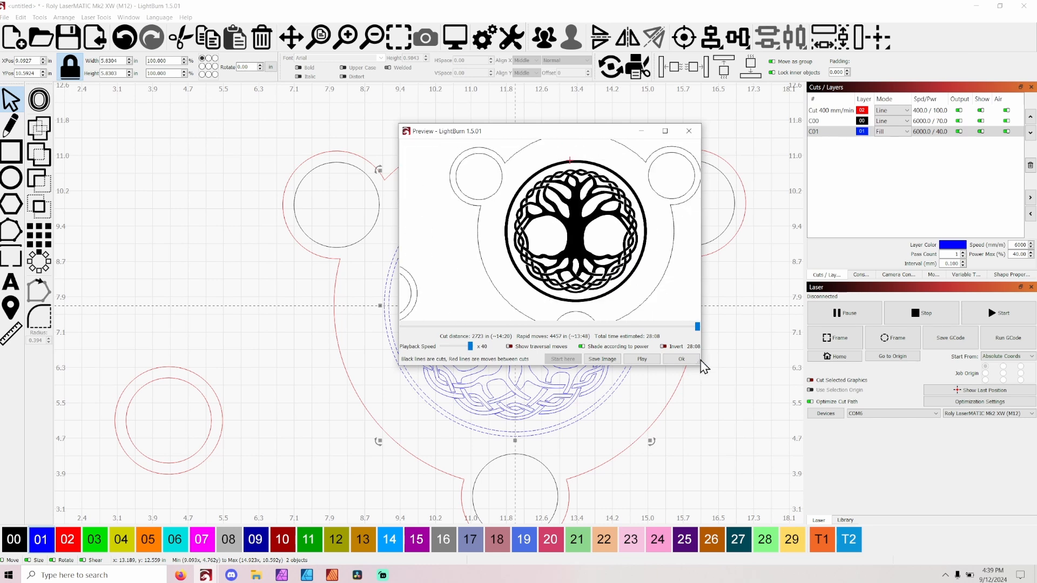
left_click(683, 360)
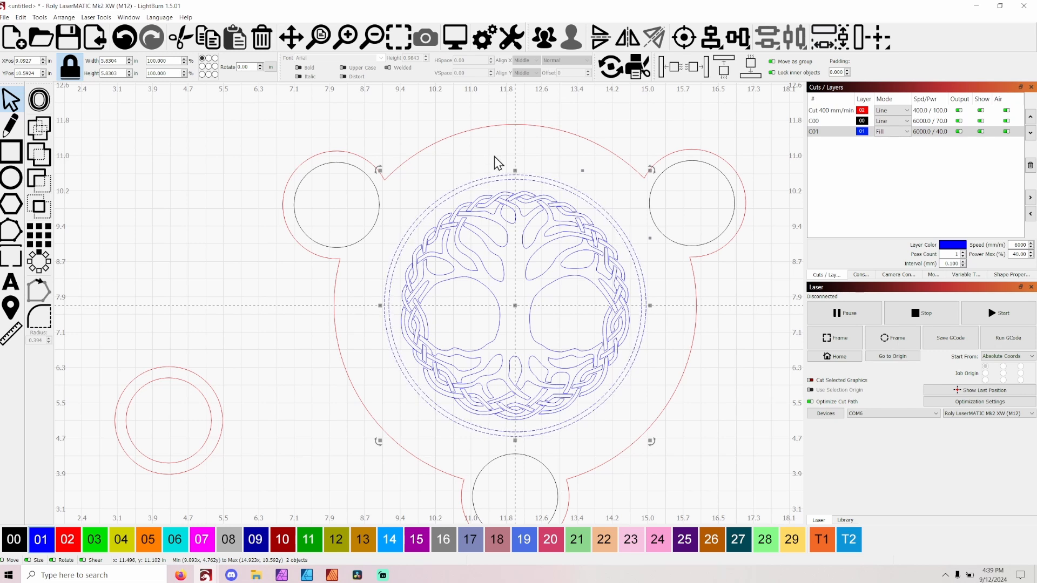
Step: Shrink the pair of circles around the tree to about 5.71 in in diameter and recentre them on the board
left_click_drag(652, 442, 641, 435)
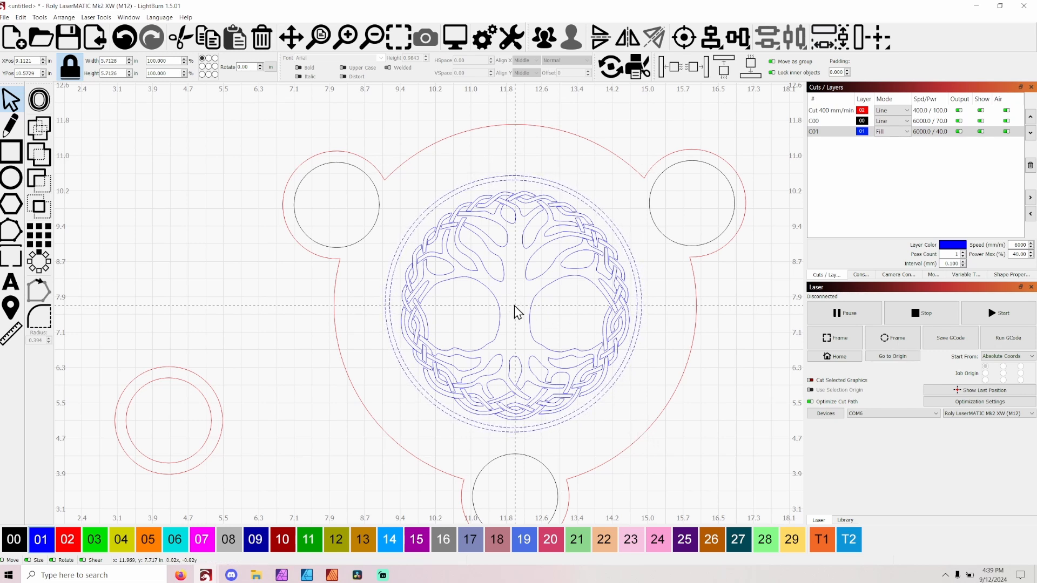
left_click_drag(514, 306, 518, 309)
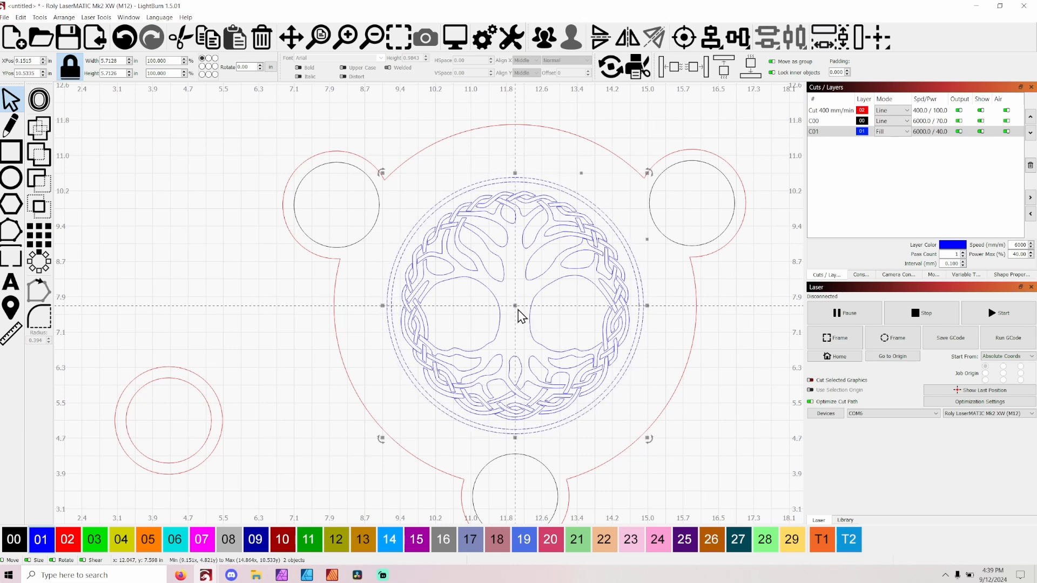
left_click(561, 155)
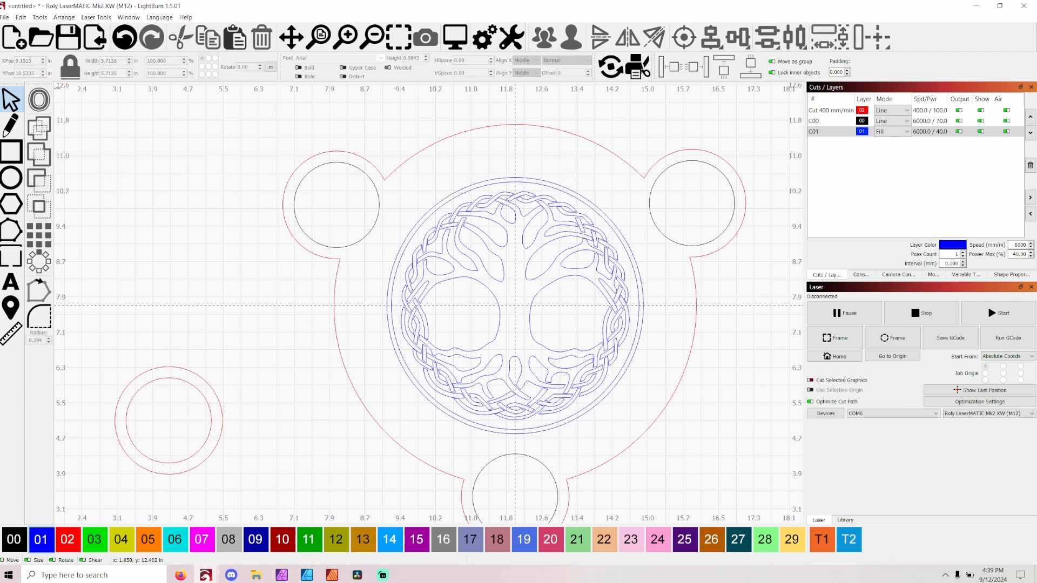
Step: Switch to the LightBurn window with design (48), group the ornamental ring's shapes and copy the group
mouse_move(202, 576)
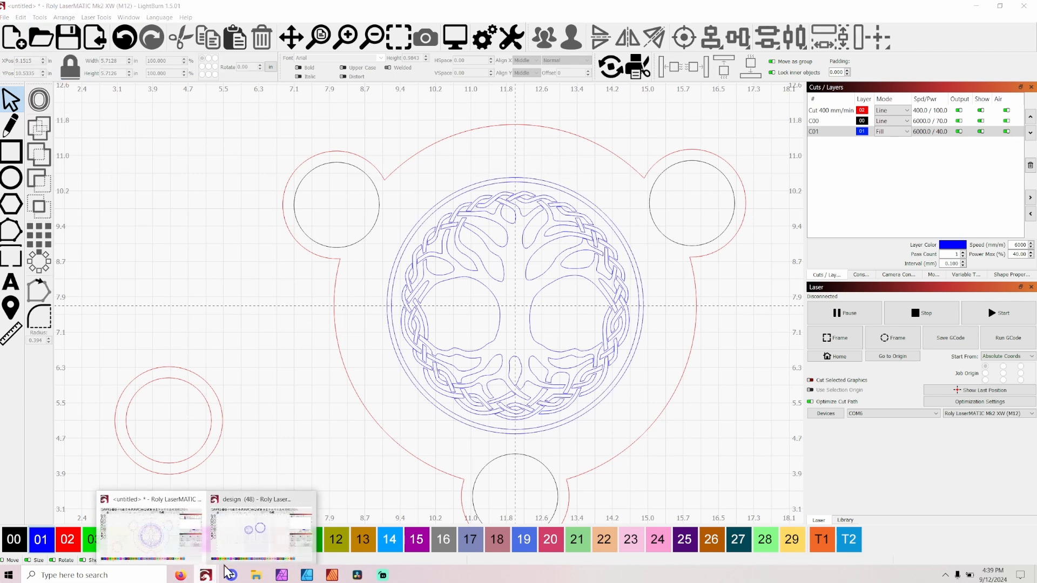
left_click(260, 538)
left_click_drag(571, 297, 442, 156)
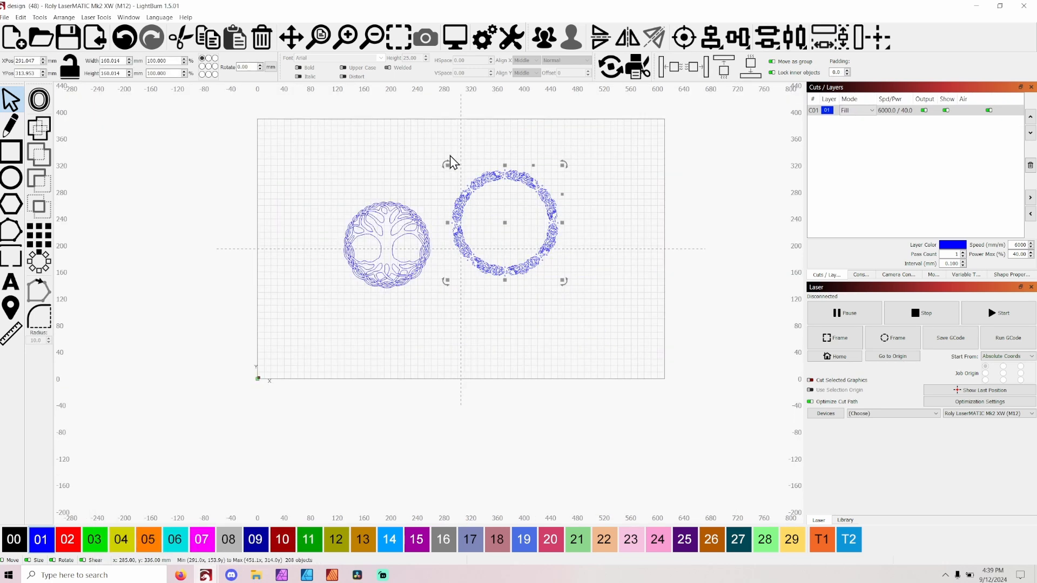
left_click(543, 43)
left_click(607, 236)
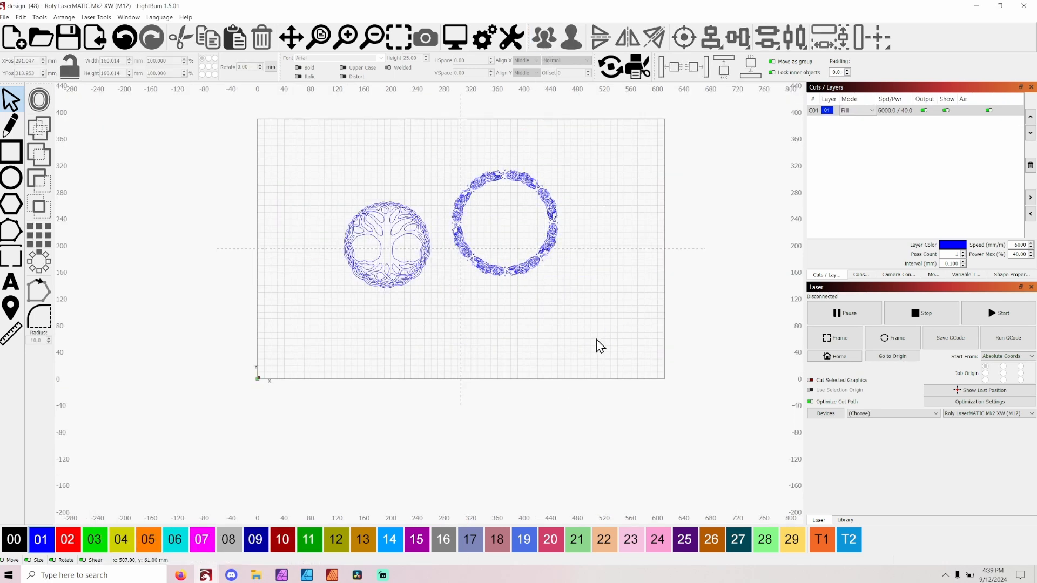
left_click_drag(572, 311, 446, 162)
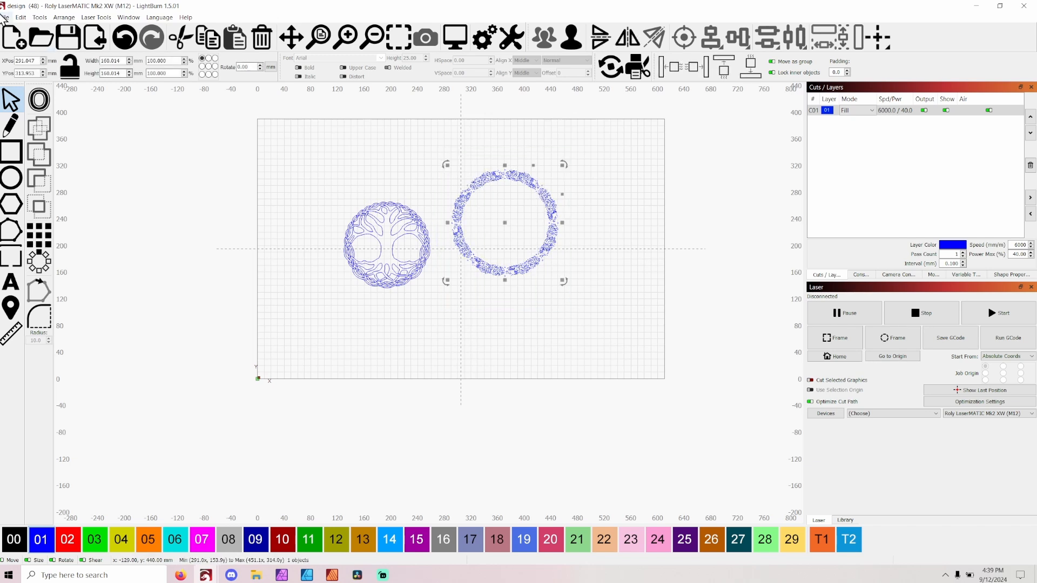
left_click(23, 17)
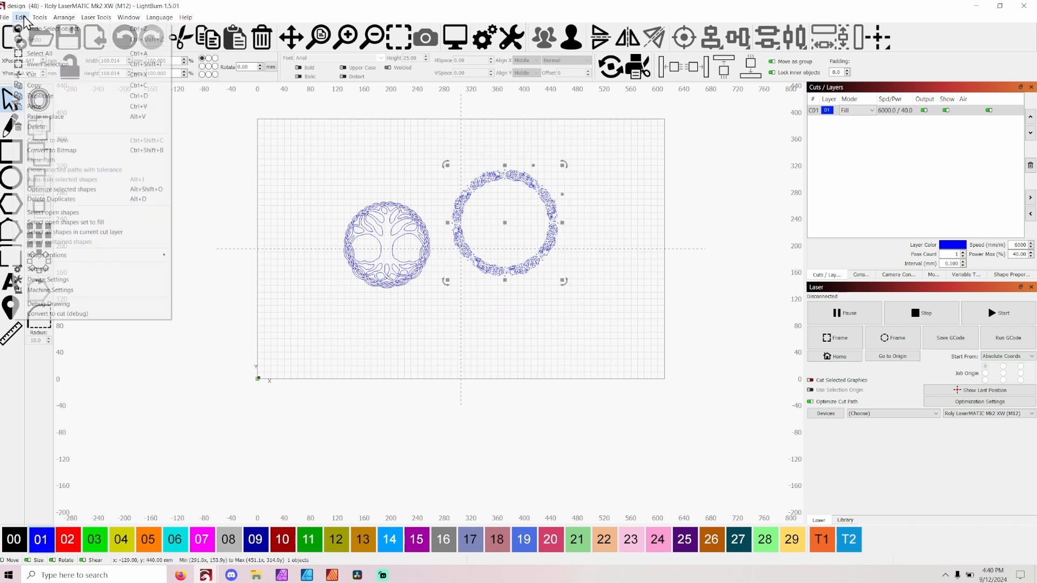
left_click(40, 86)
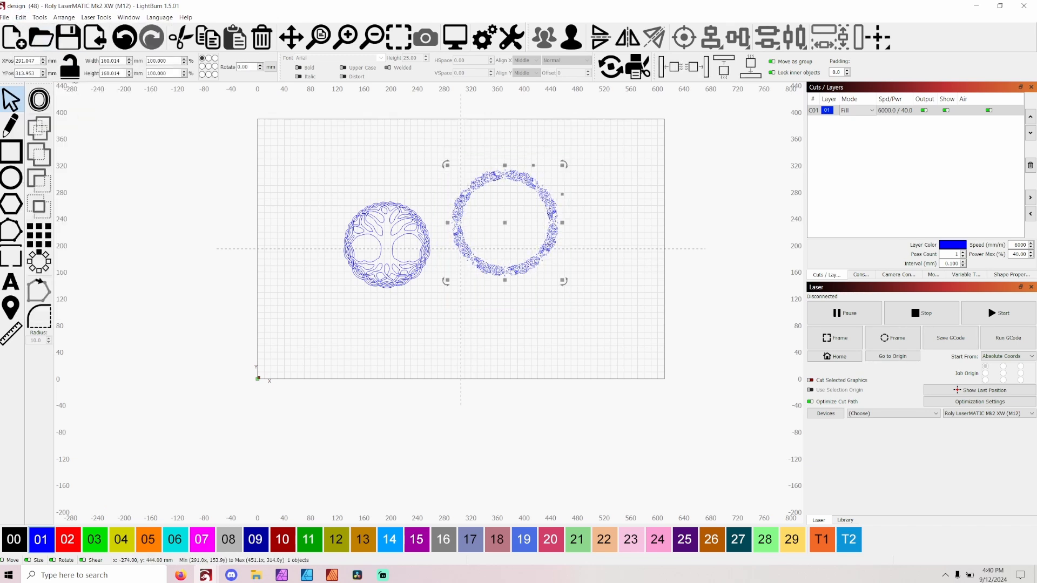
Step: Return to the untitled LightBurn project and paste the ornamental ring beside the tree artwork
mouse_move(206, 575)
left_click(155, 534)
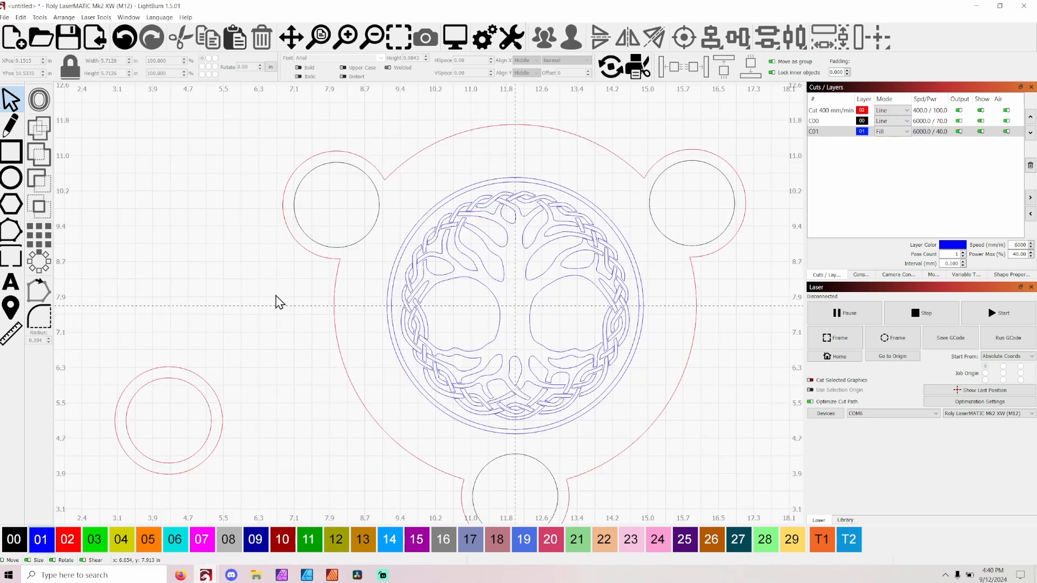
key("ctrl+v")
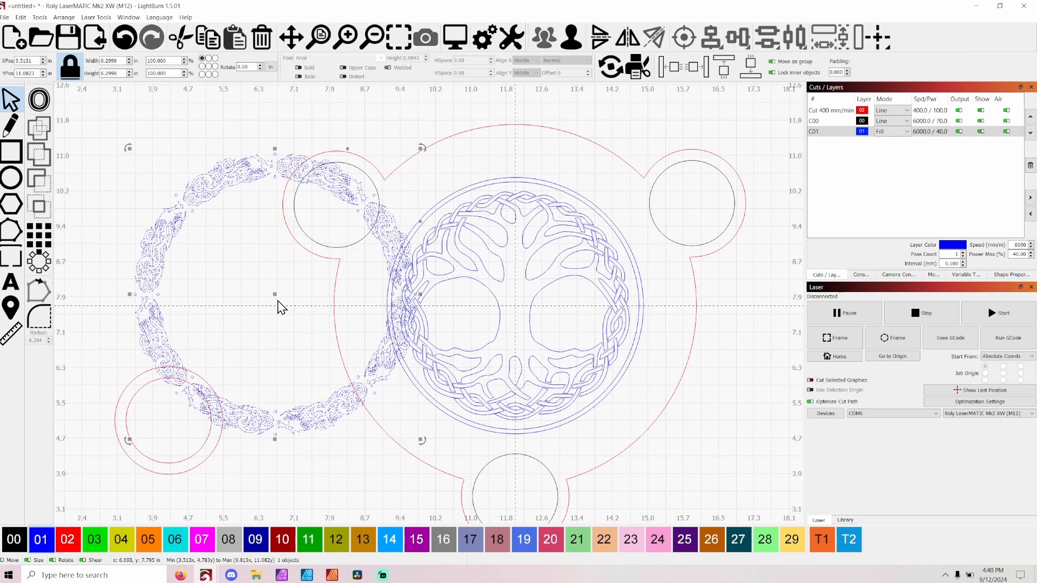
Step: Enlarge the ornamental ring to about 7.53 in in diameter and centre it around the tree on the board
left_click_drag(276, 295, 501, 293)
left_click_drag(645, 432, 690, 467)
left_click_drag(527, 316, 516, 307)
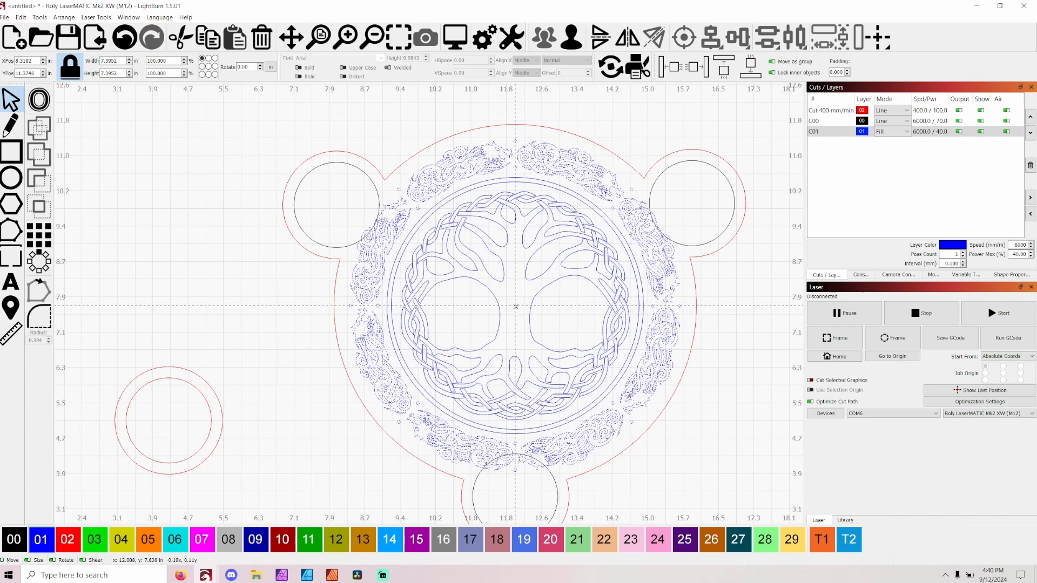
left_click(515, 306)
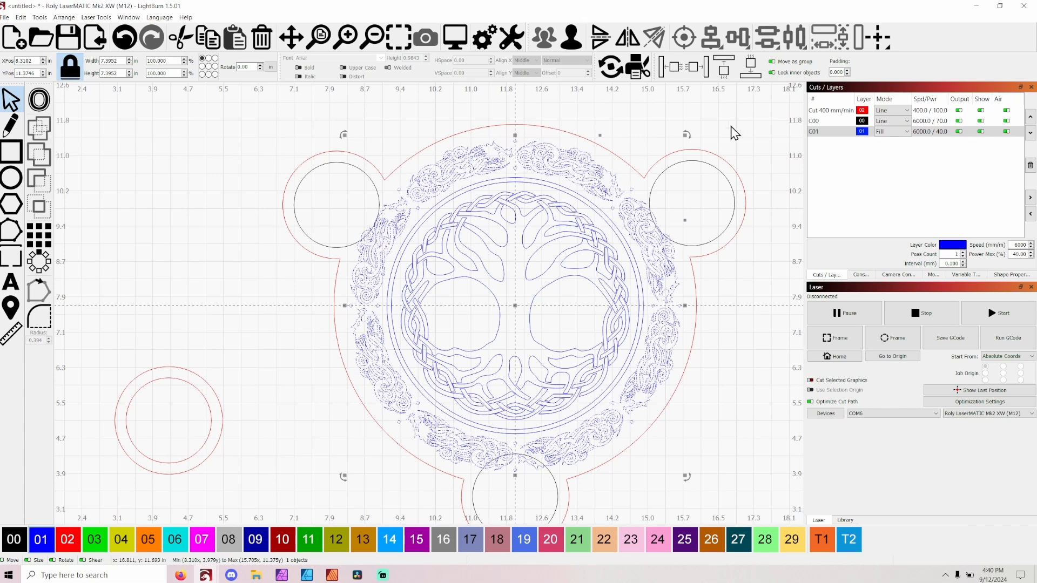
left_click_drag(687, 136, 691, 129)
left_click_drag(517, 303, 516, 309)
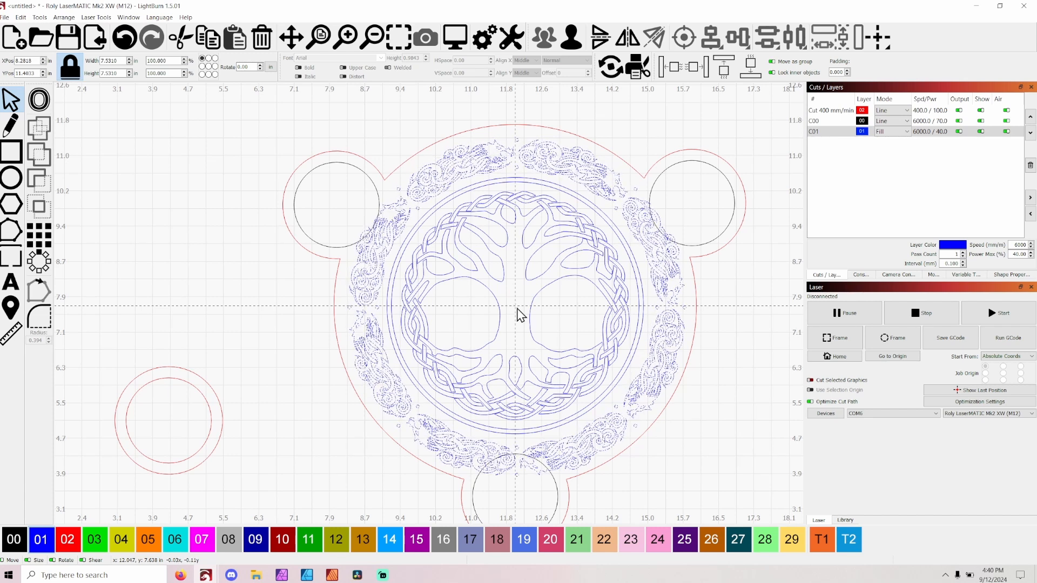
left_click(516, 305)
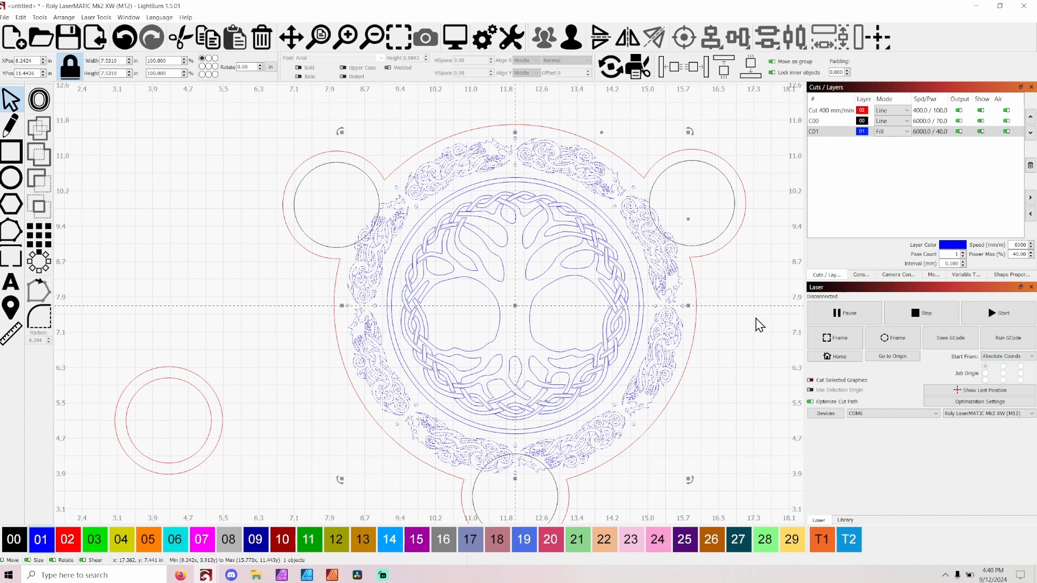
Step: Preview the job and examine how the ornamental ring fits between the tree, the board edge and the holders
left_click(455, 39)
scroll(609, 204, "up", 5)
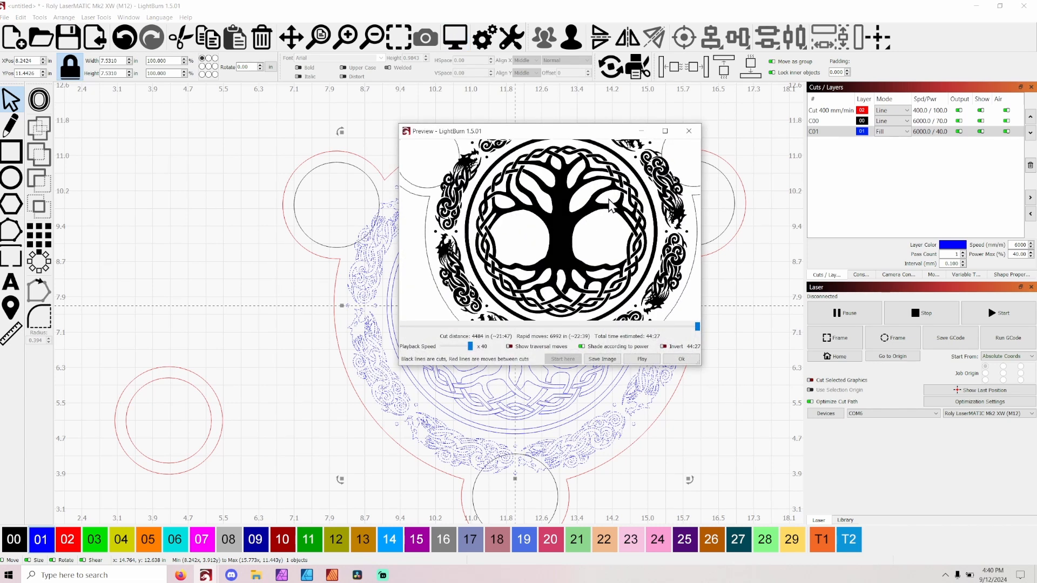
scroll(609, 205, "down", 4)
scroll(571, 294, "down", 2)
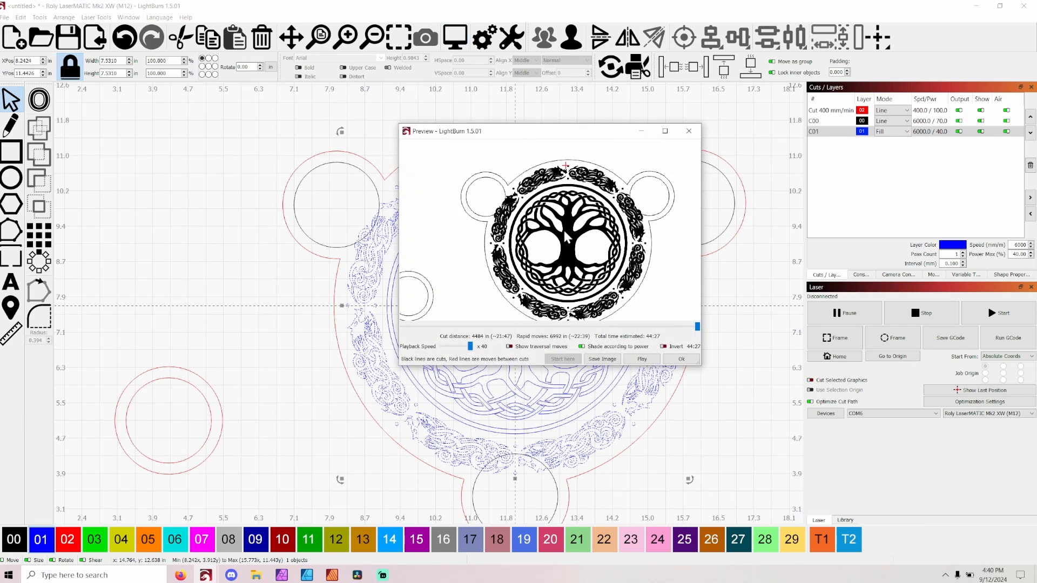
scroll(585, 166, "down", 1)
scroll(624, 274, "up", 2)
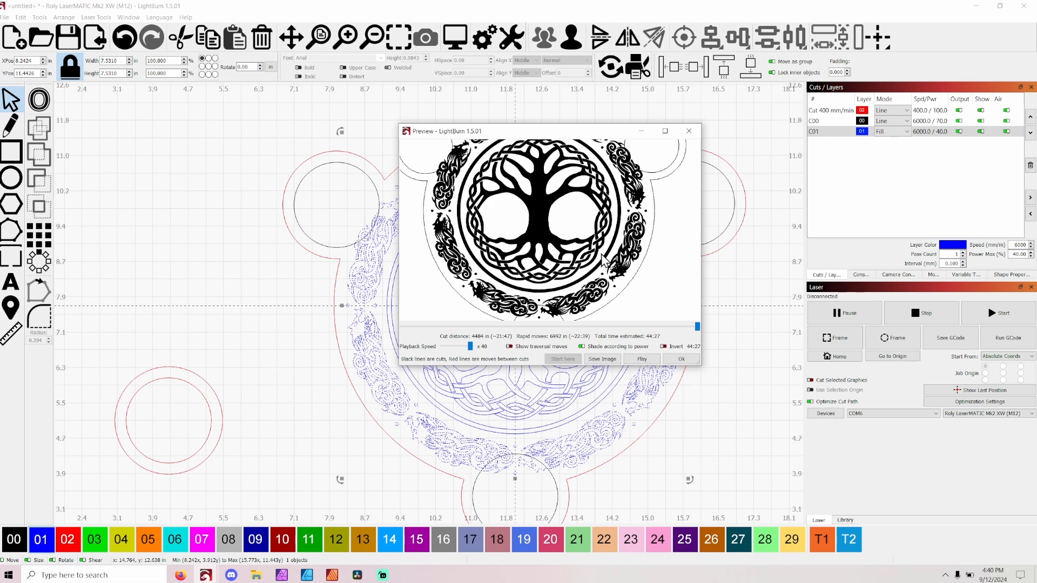
left_click(682, 365)
scroll(665, 424, "up", 3)
scroll(655, 274, "down", 1)
scroll(670, 286, "down", 2)
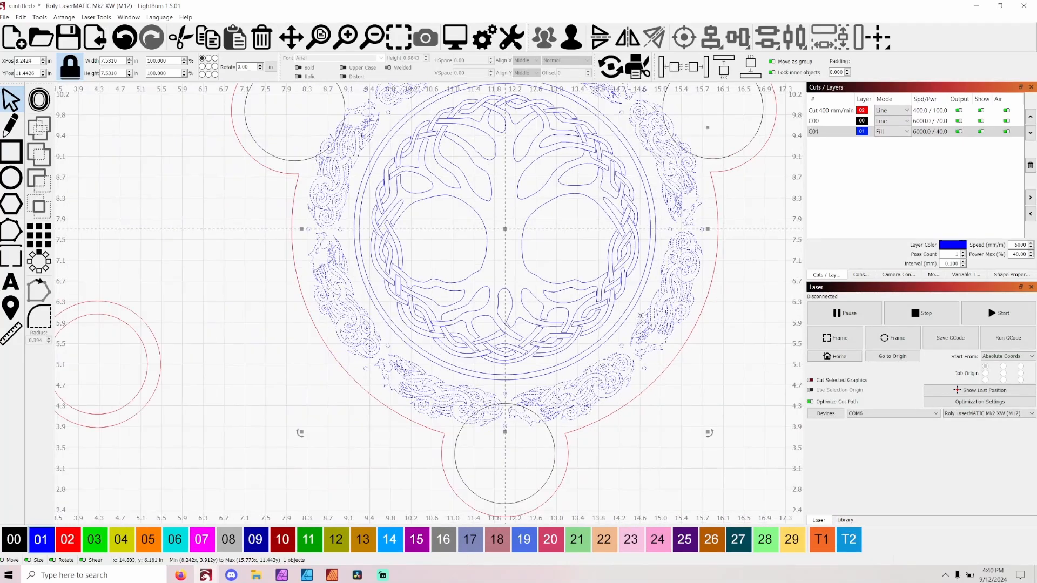
scroll(680, 296, "down", 1)
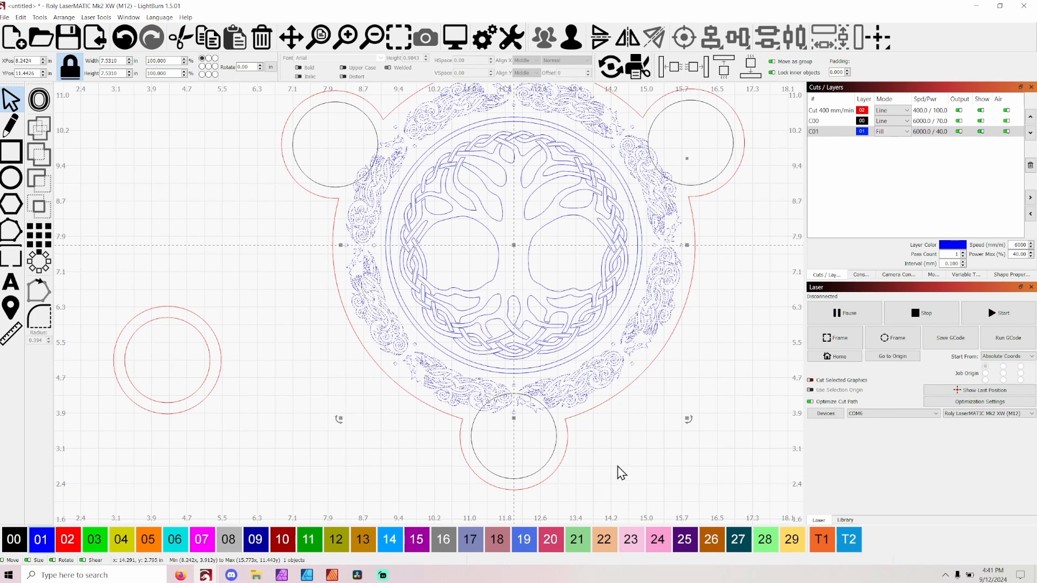
scroll(389, 475, "down", 1)
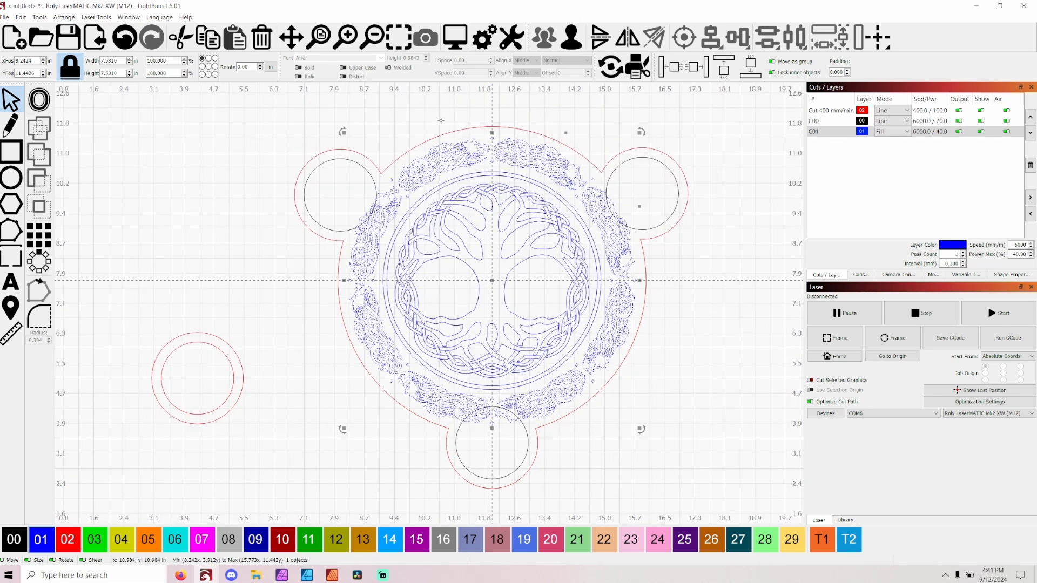
scroll(366, 140, "up", 2)
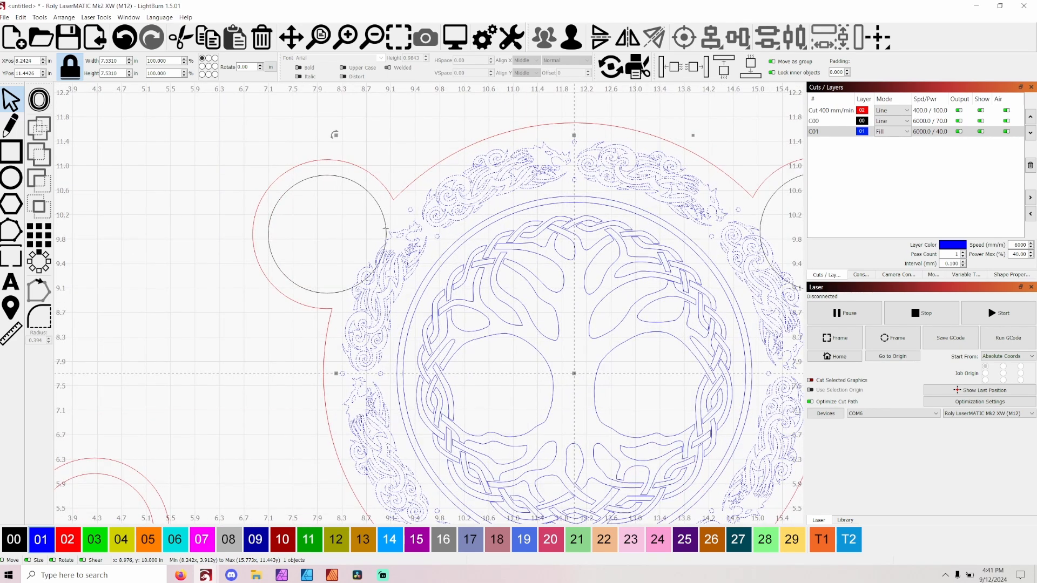
left_click(386, 230, "shift")
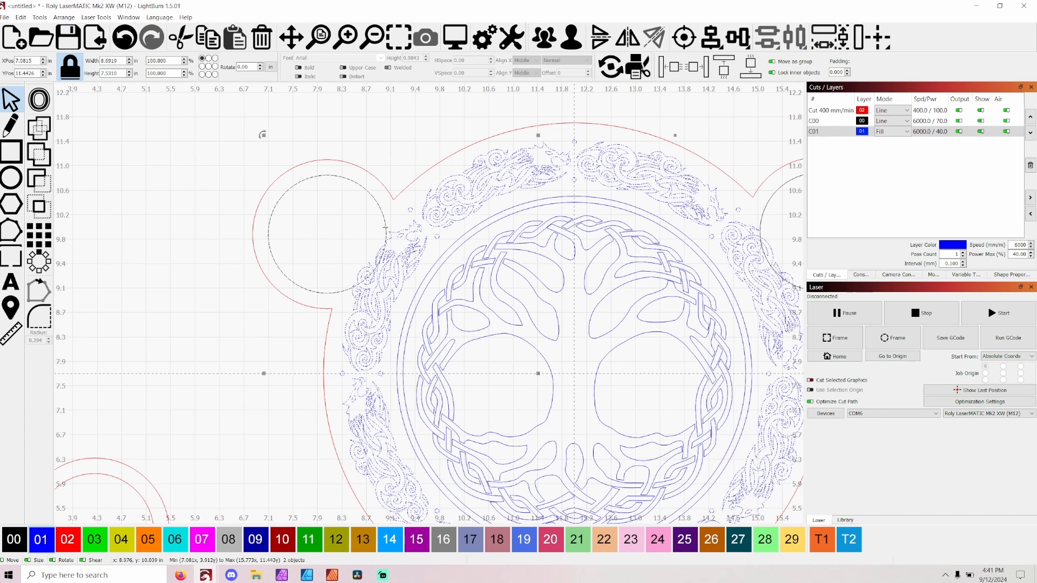
left_click(40, 17)
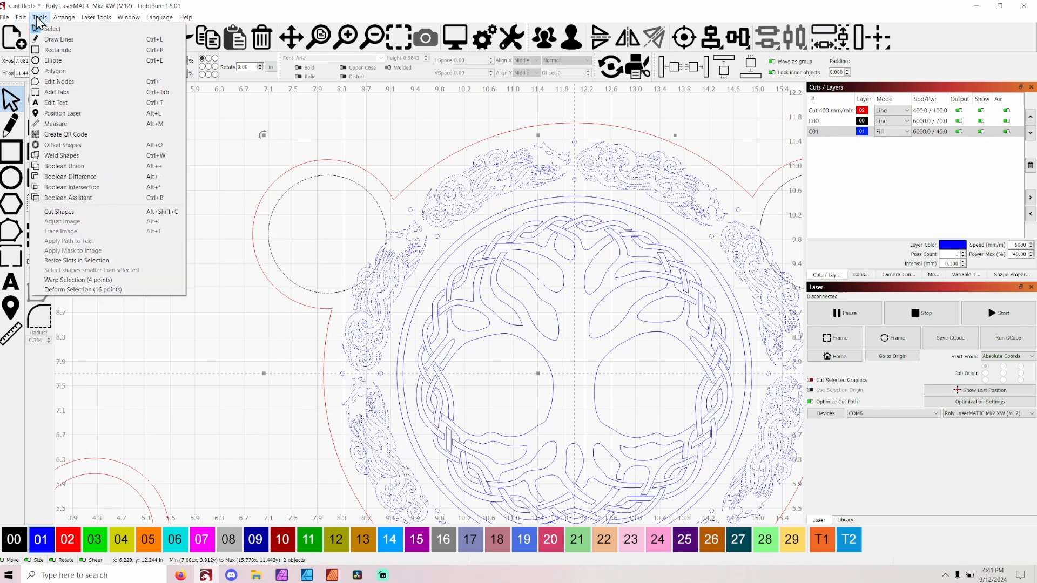
left_click(68, 197)
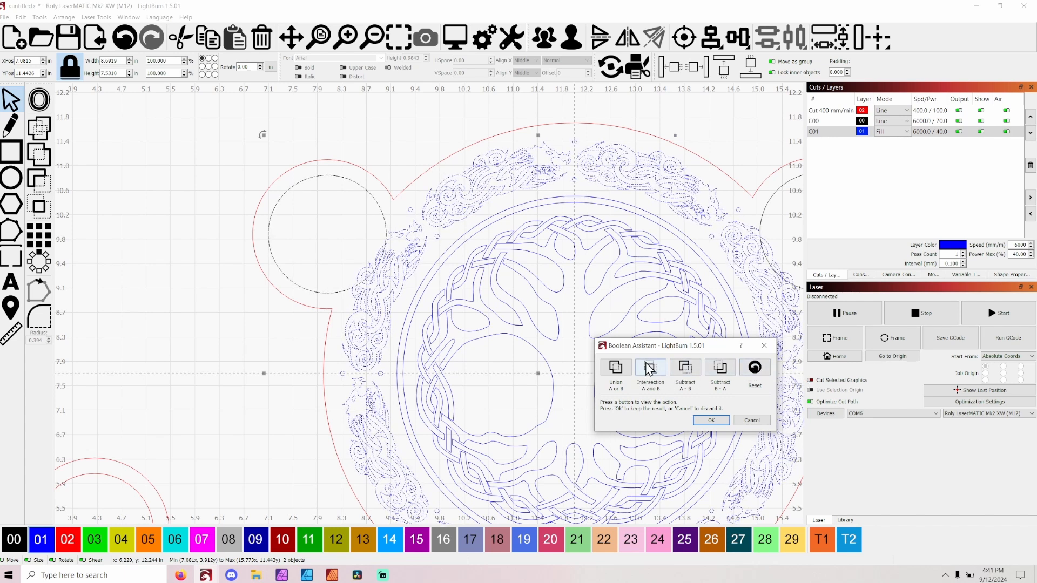
left_click(751, 420)
left_click(407, 124)
scroll(217, 337, "down", 2)
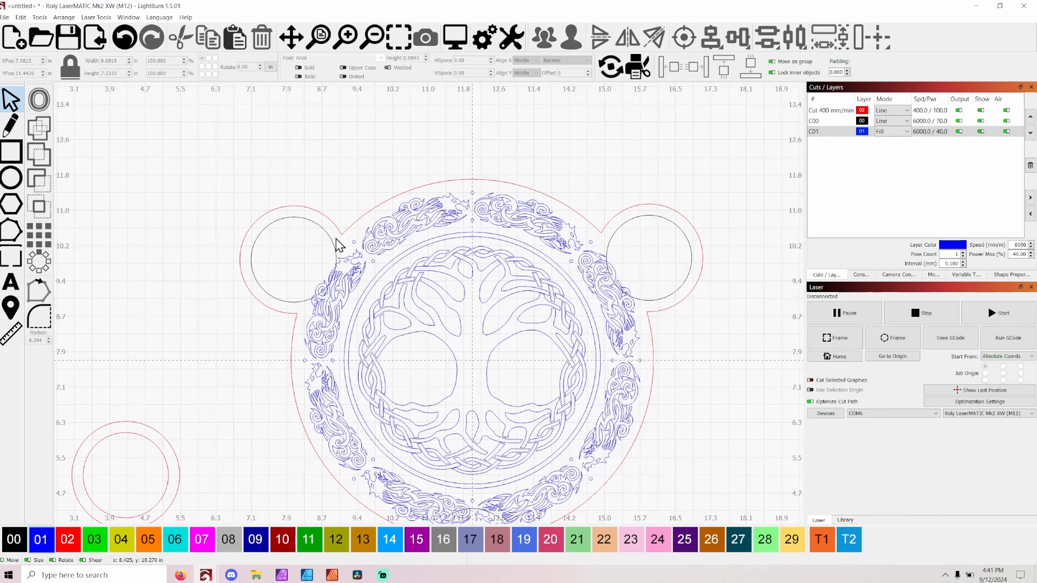
scroll(438, 107, "down", 1)
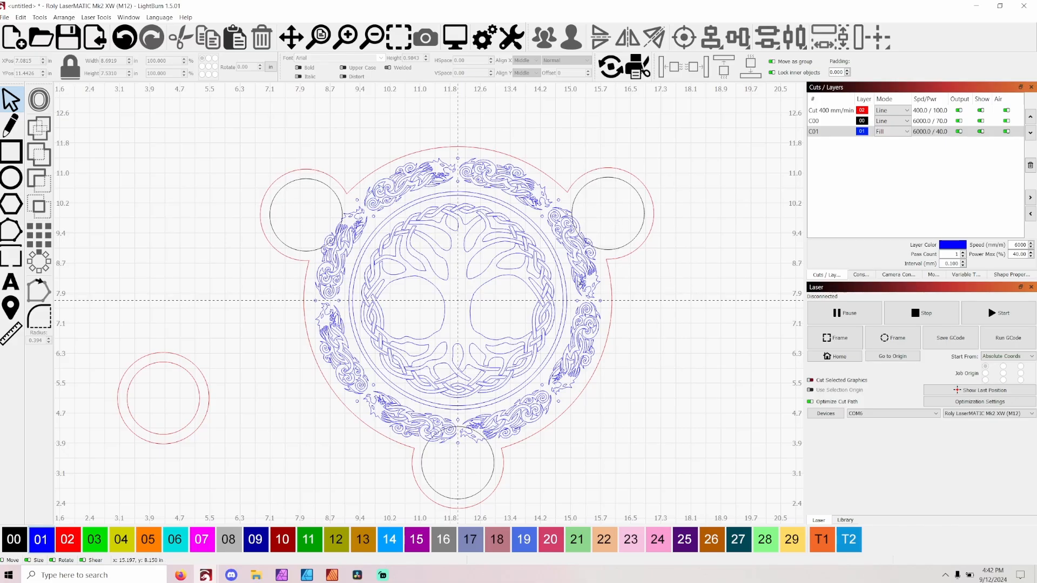
Step: Use the Boolean Assistant to compare union, intersection and both subtractions of the upper-left holder's inner circle and the ornamental ring
left_click(579, 284)
left_click(573, 40)
left_click(664, 144)
scroll(339, 114, "up", 3)
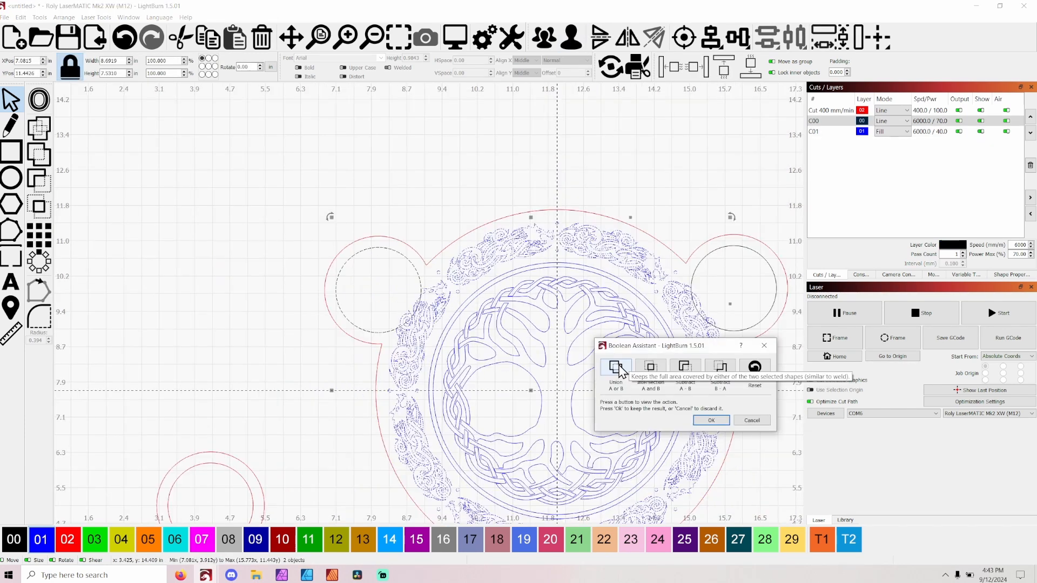
left_click(620, 369)
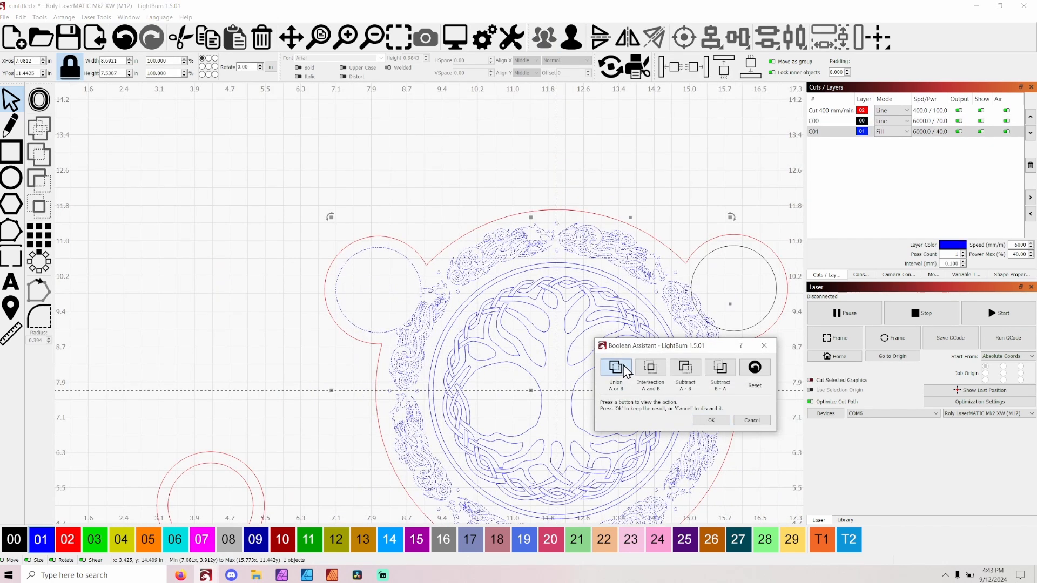
left_click(755, 368)
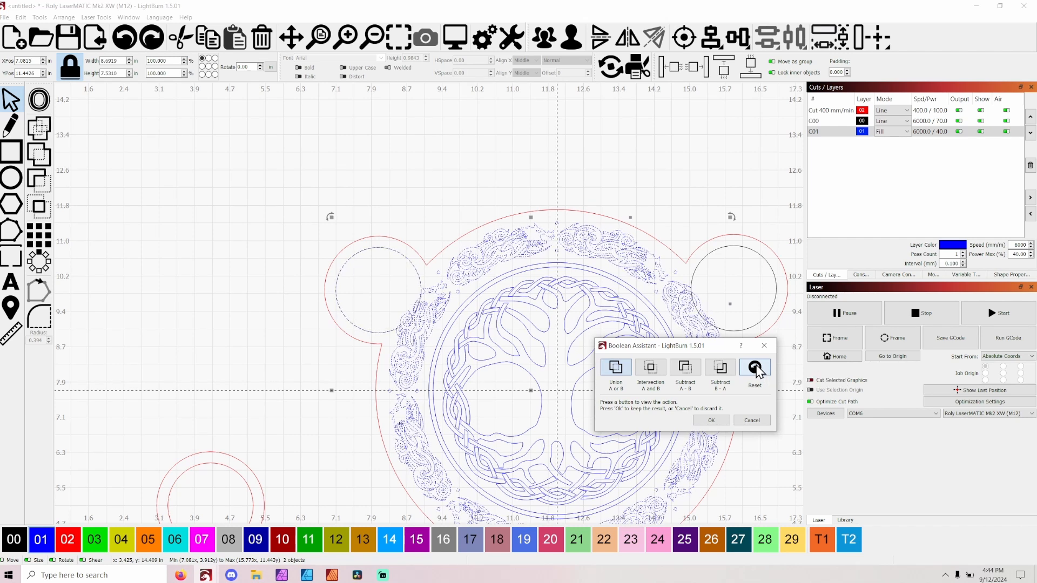
left_click(651, 369)
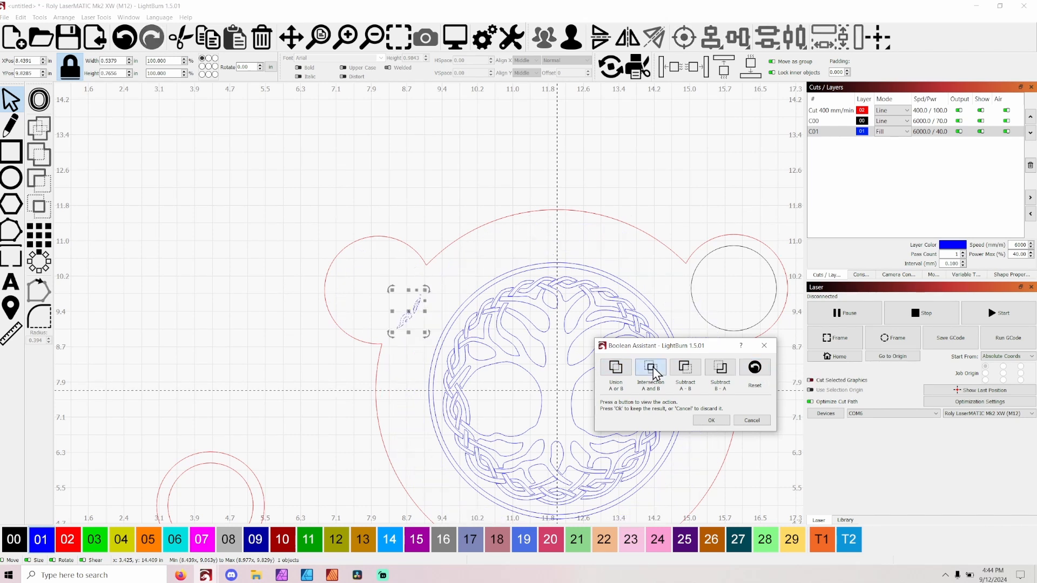
left_click(764, 374)
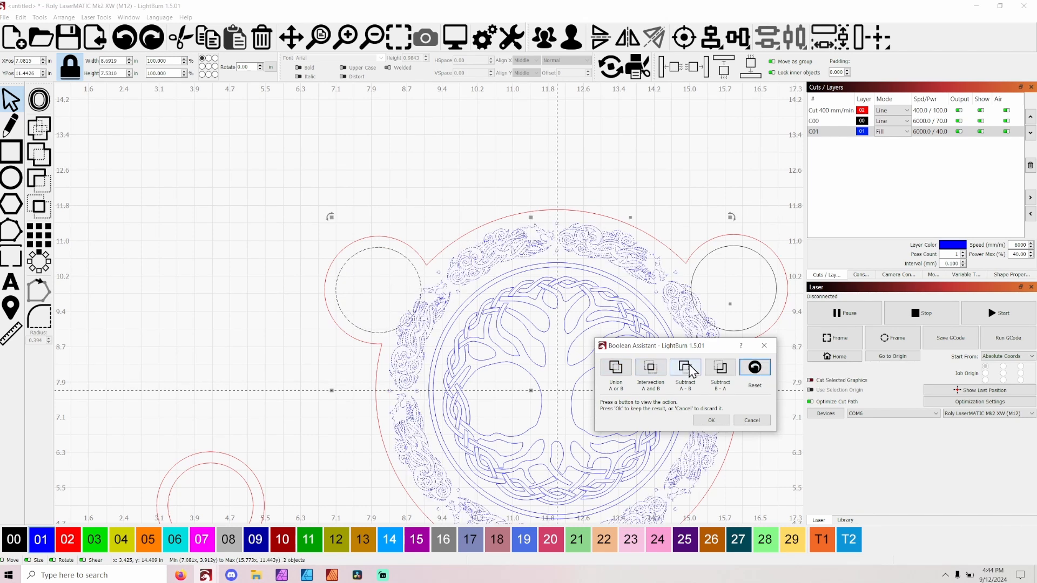
left_click(685, 370)
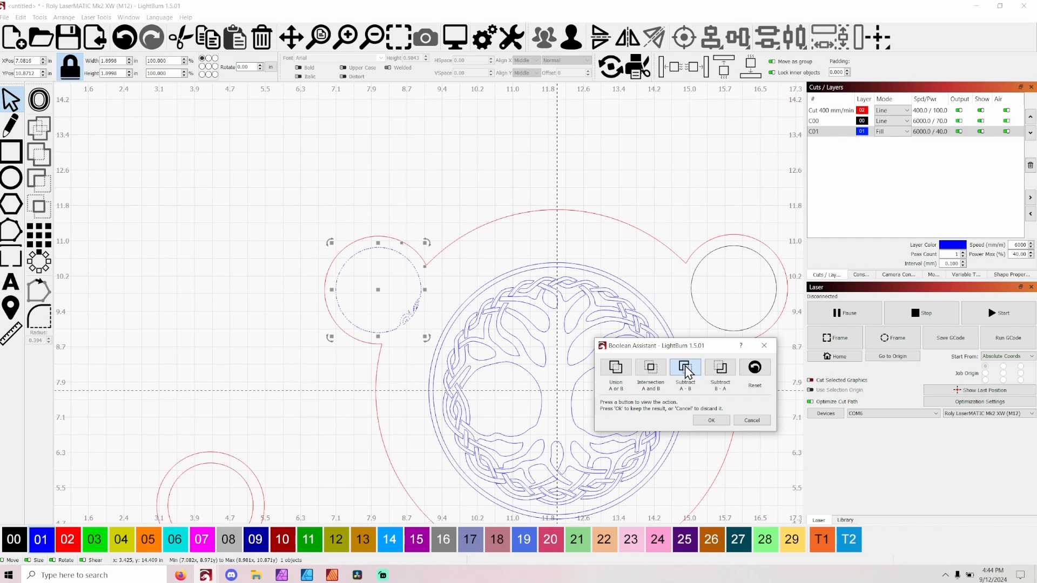
left_click(756, 369)
left_click(721, 370)
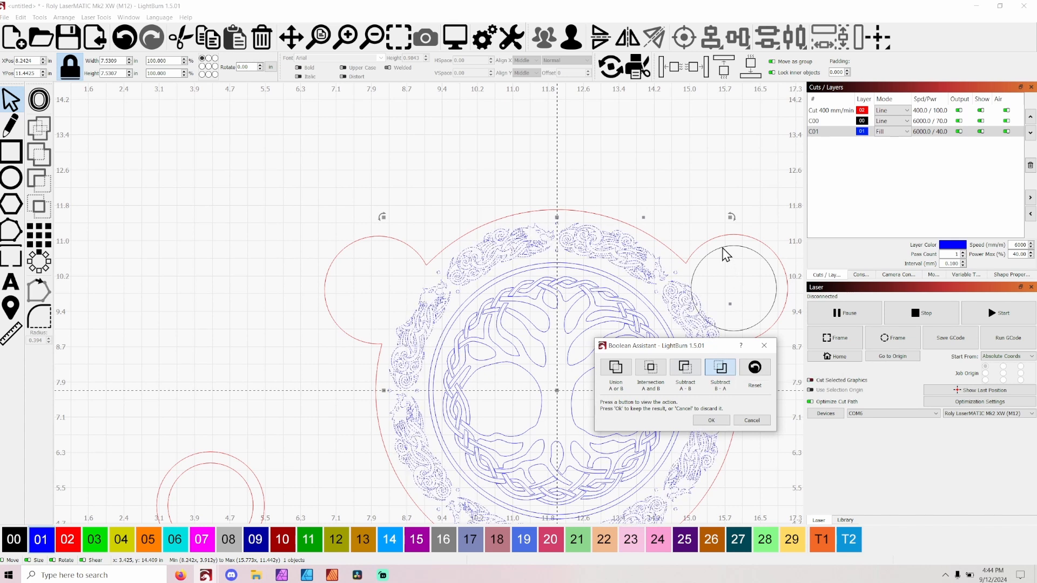
left_click(755, 369)
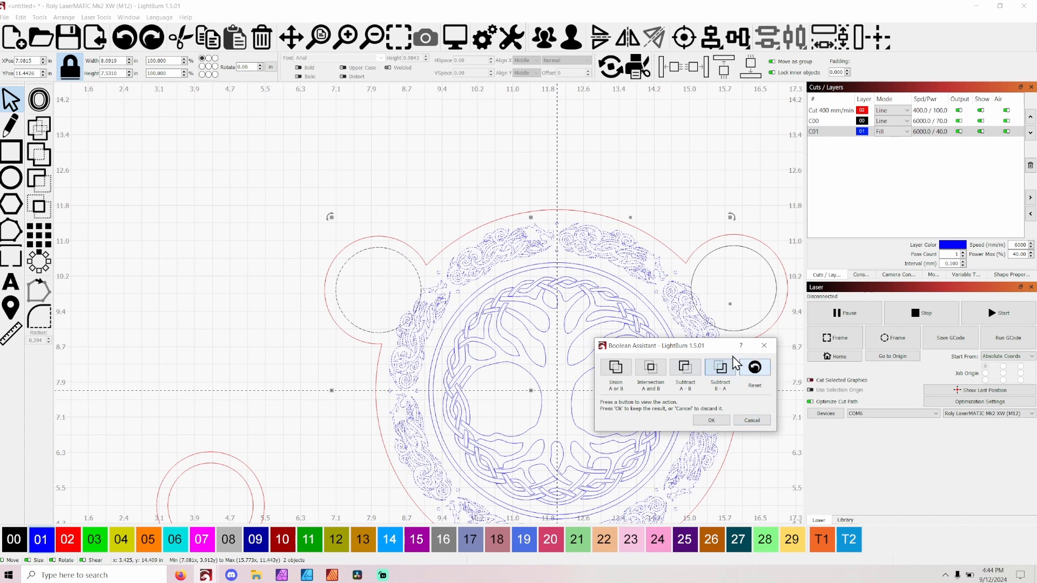
Step: Try a Boolean union of the upper-left holder's inner circle and the ornamental ring, and undo it
left_click(618, 370)
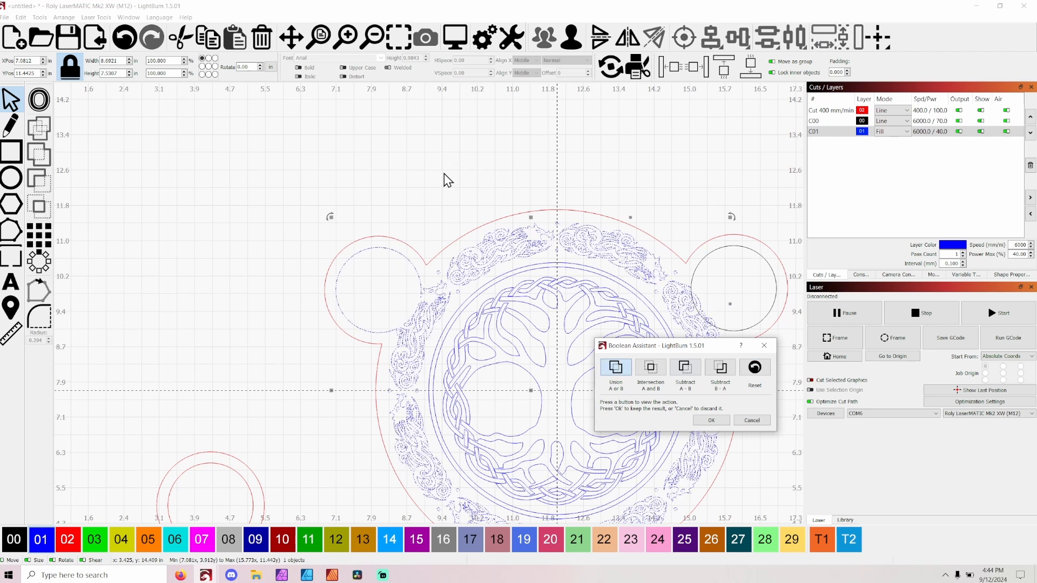
left_click(712, 421)
left_click(696, 266)
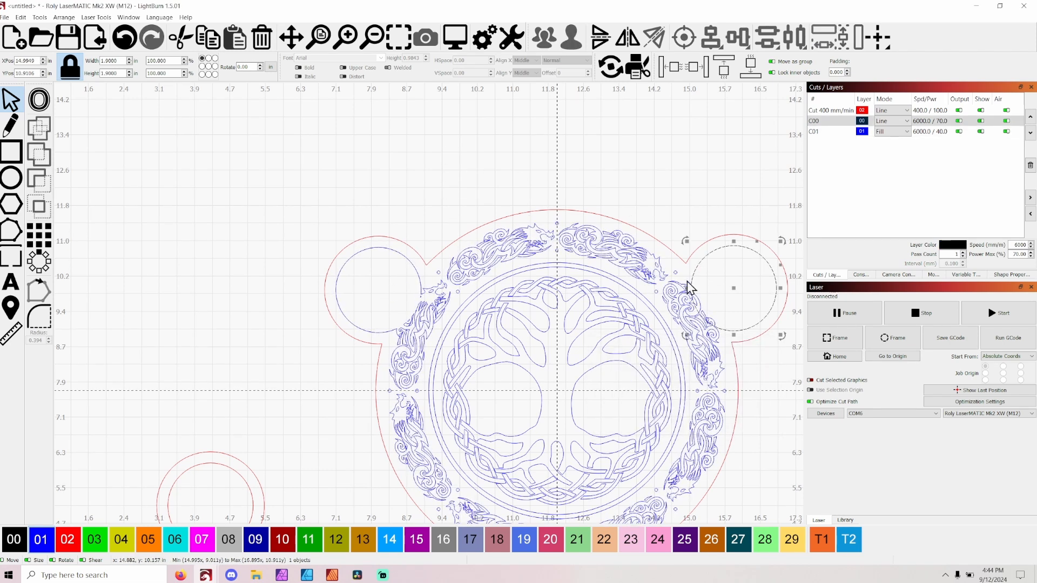
left_click(644, 275, "shift")
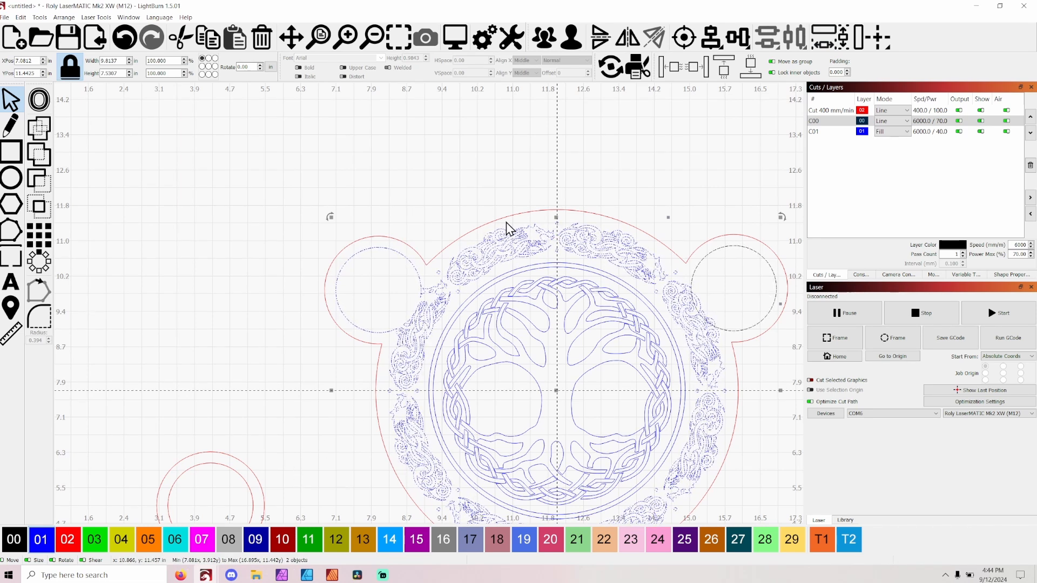
scroll(506, 223, "up", 4)
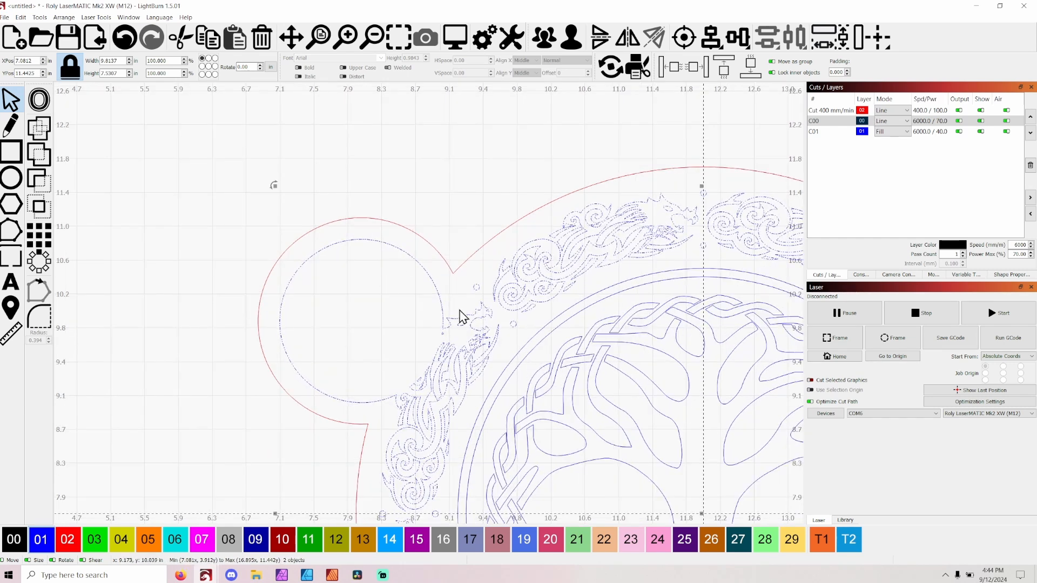
scroll(504, 312, "down", 4)
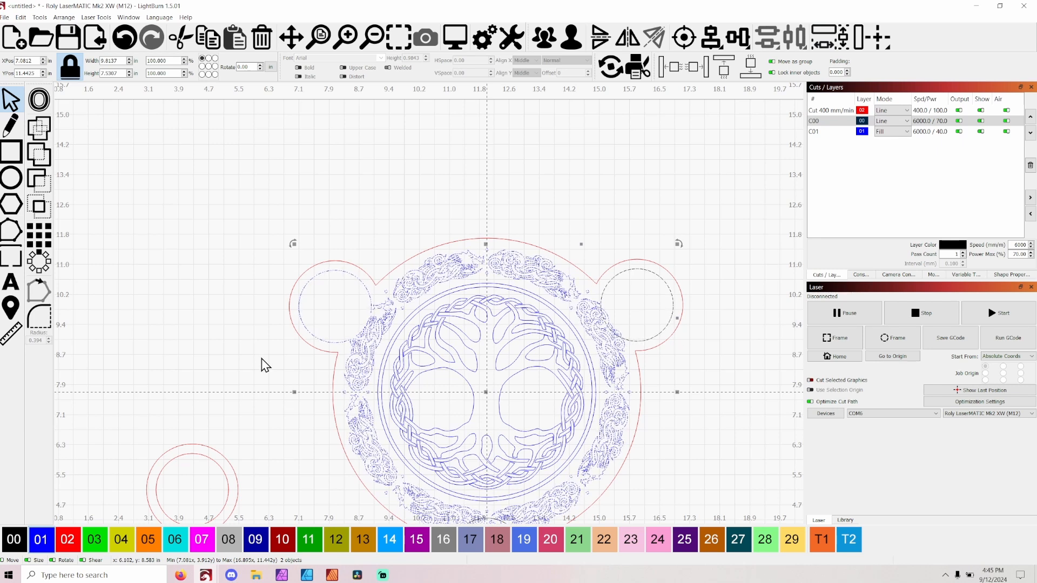
key("ctrl+z")
key("ctrl+shift+z")
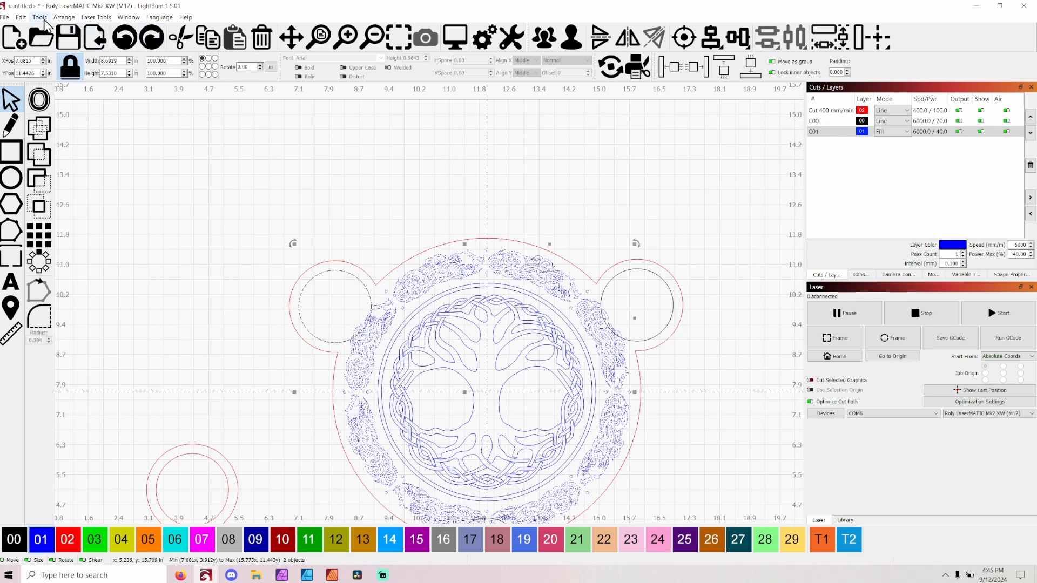
Step: Subtract the upper-left holder's inner circle from the ornamental ring with the Boolean Assistant
left_click(720, 371)
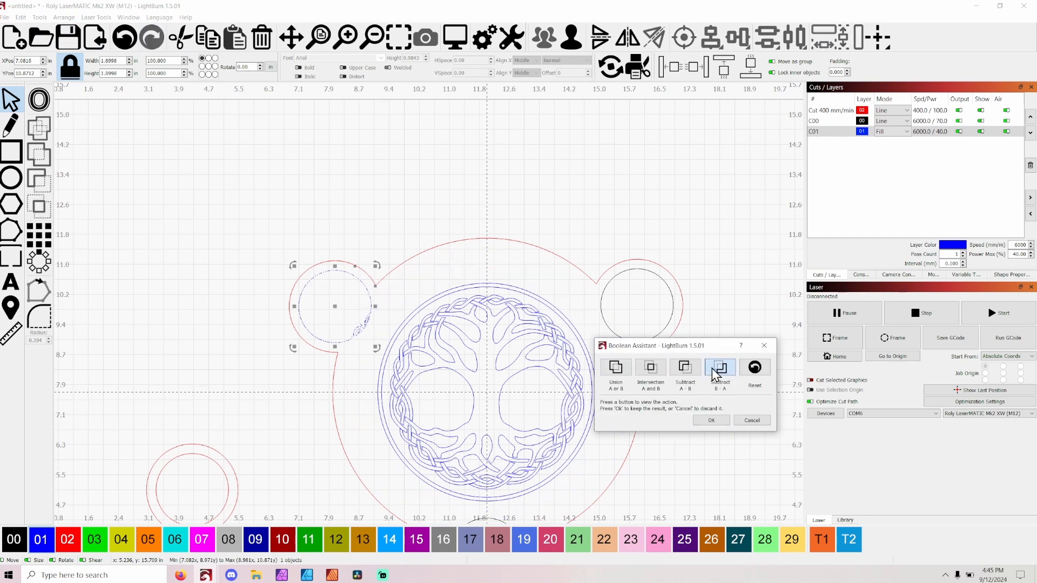
left_click(755, 369)
left_click(686, 370)
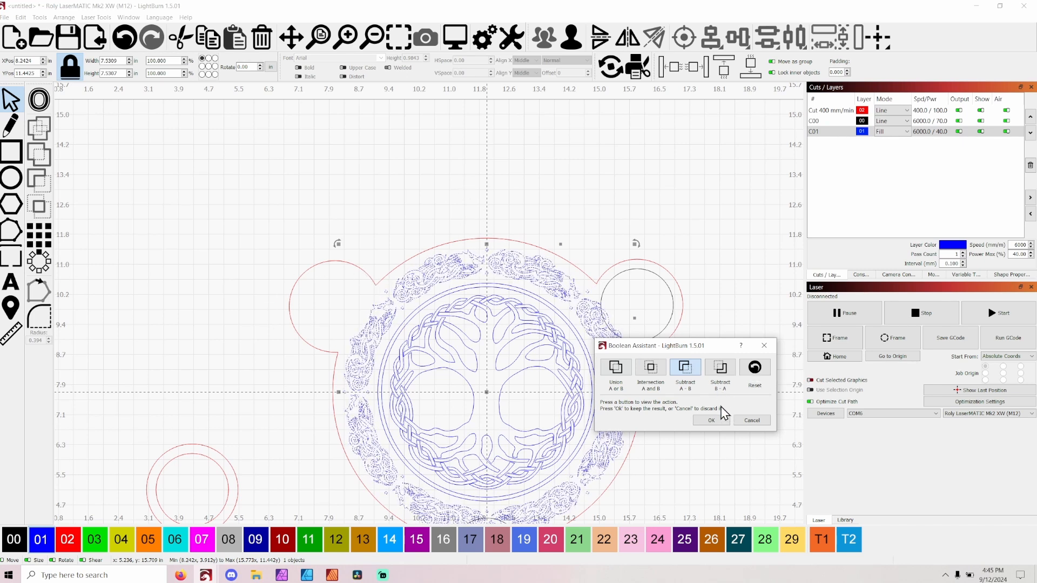
left_click(711, 421)
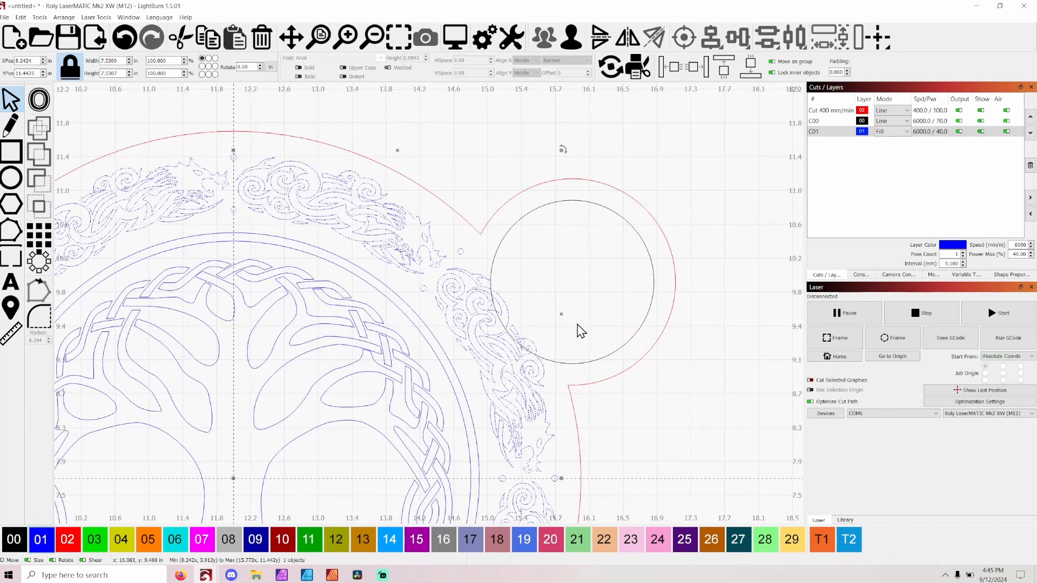
scroll(576, 331, "down", 3)
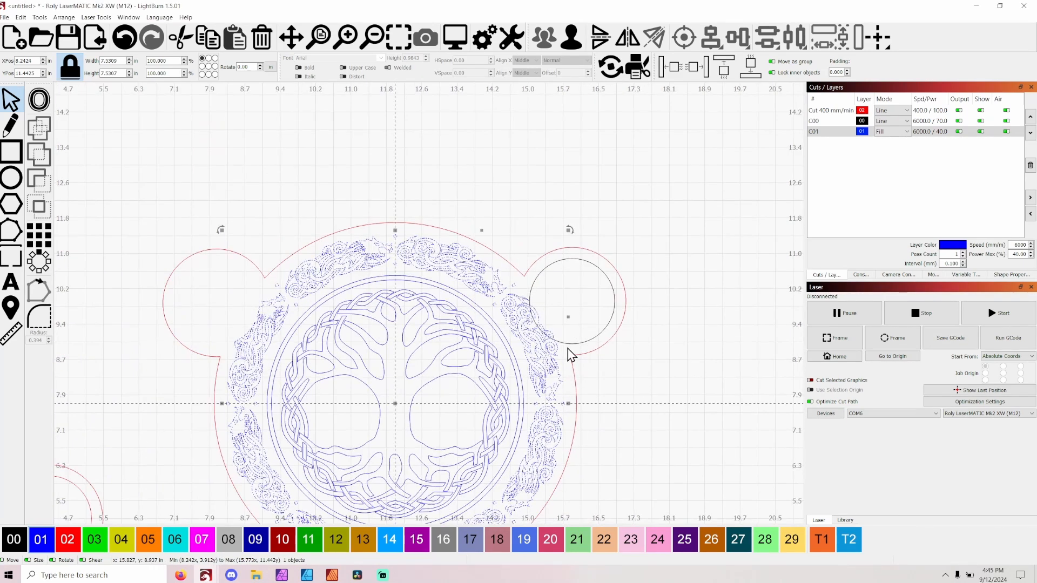
Step: Subtract the upper-right holder's inner circle from the ornamental ring with the Boolean Assistant's A - B operation
left_click(570, 344)
left_click(570, 344, "shift")
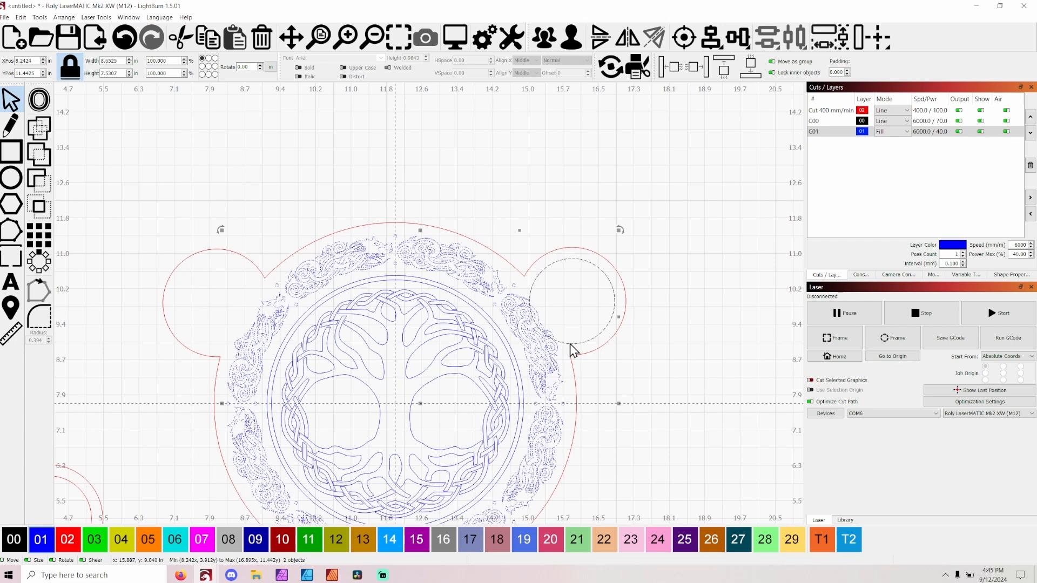
left_click(40, 17)
left_click(84, 198)
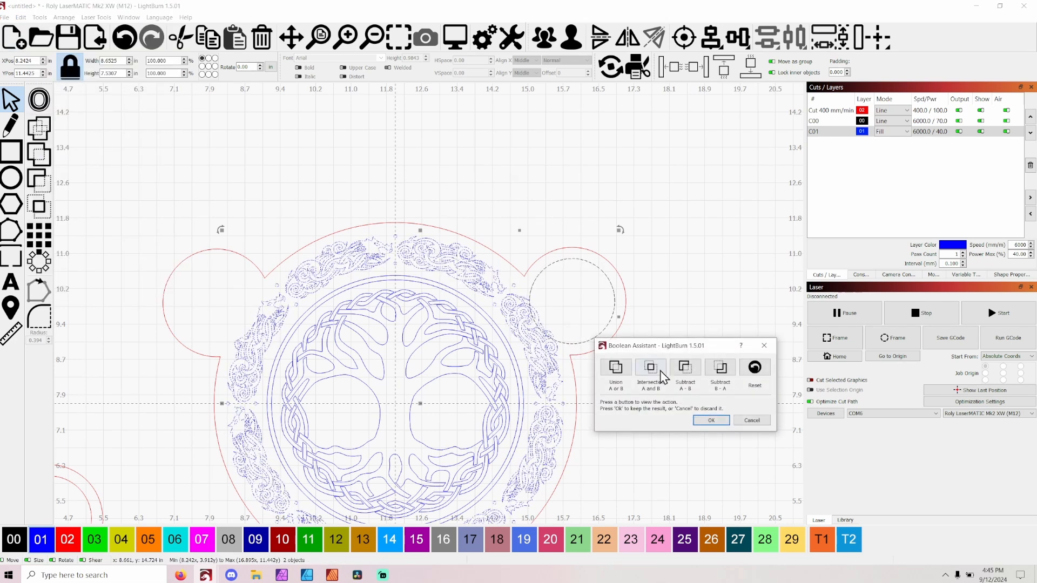
left_click(722, 371)
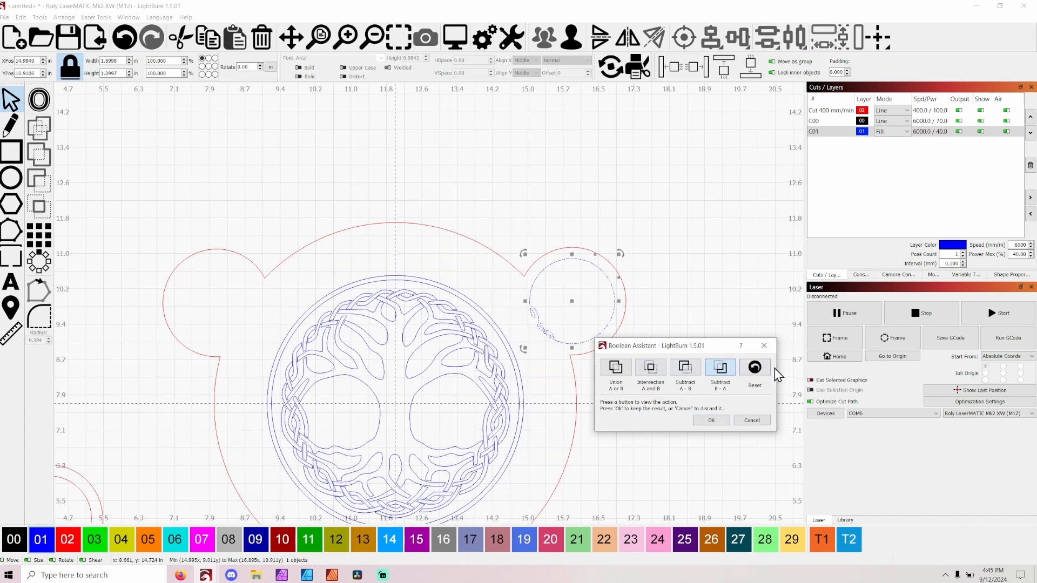
left_click(685, 369)
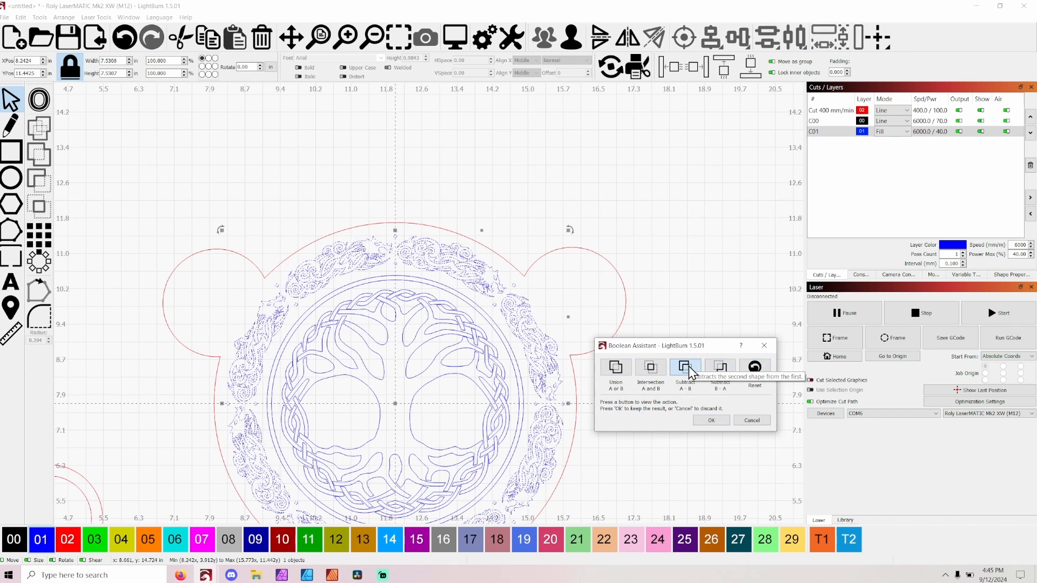
left_click(711, 420)
Step: Subtract the bottom holder's inner circle from the ornamental ring with the Boolean Assistant's B - A operation
scroll(681, 312, "down", 3)
scroll(593, 477, "up", 3)
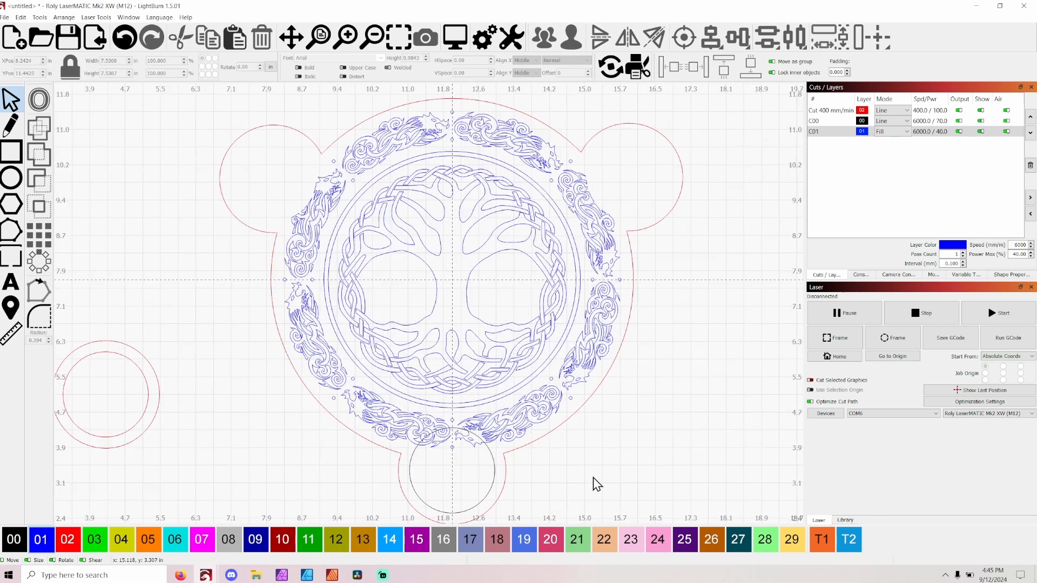
left_click(495, 467)
left_click(514, 418, "shift")
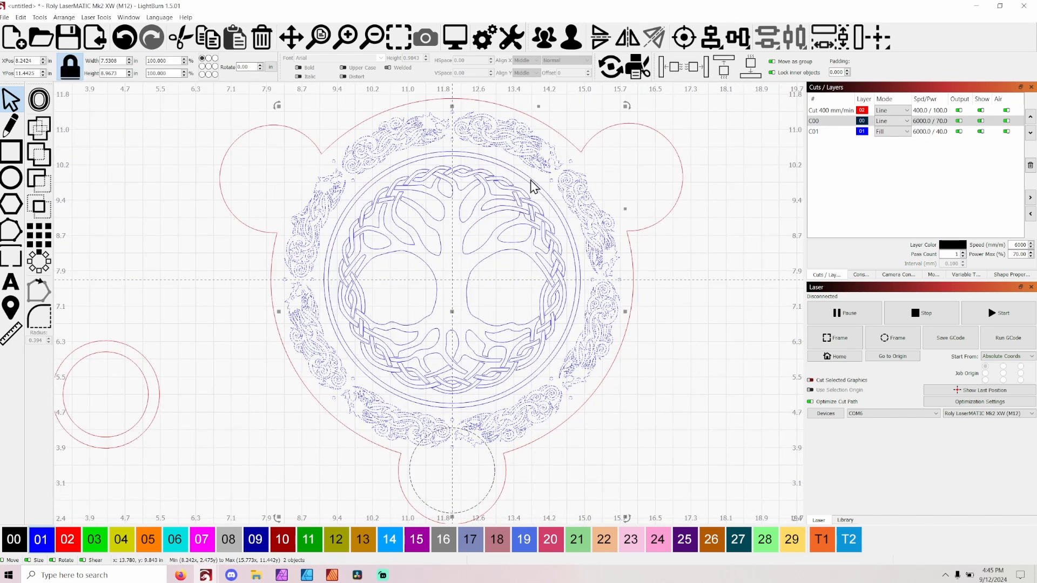
left_click(46, 19)
left_click(70, 201)
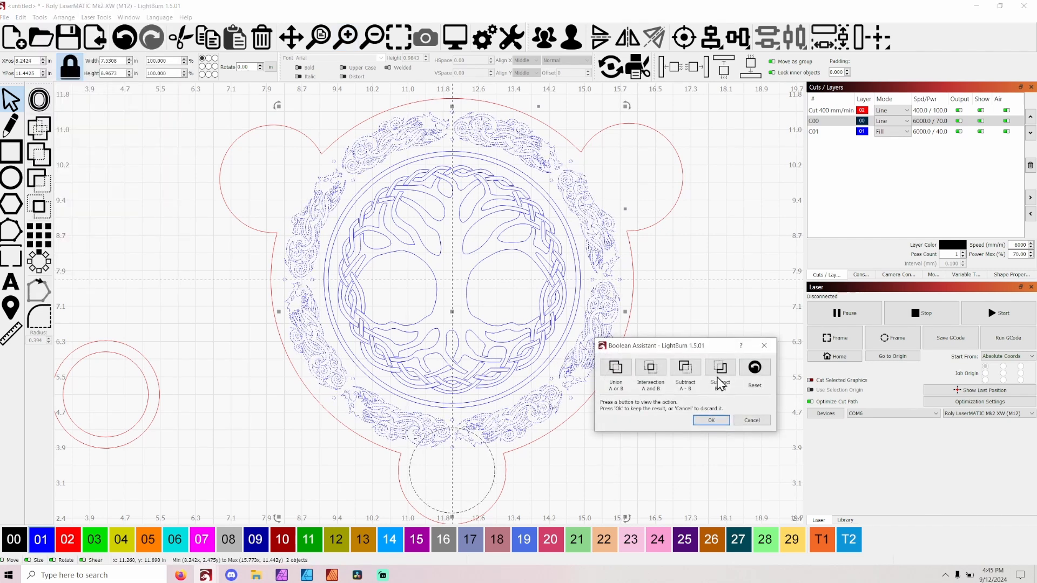
left_click(720, 368)
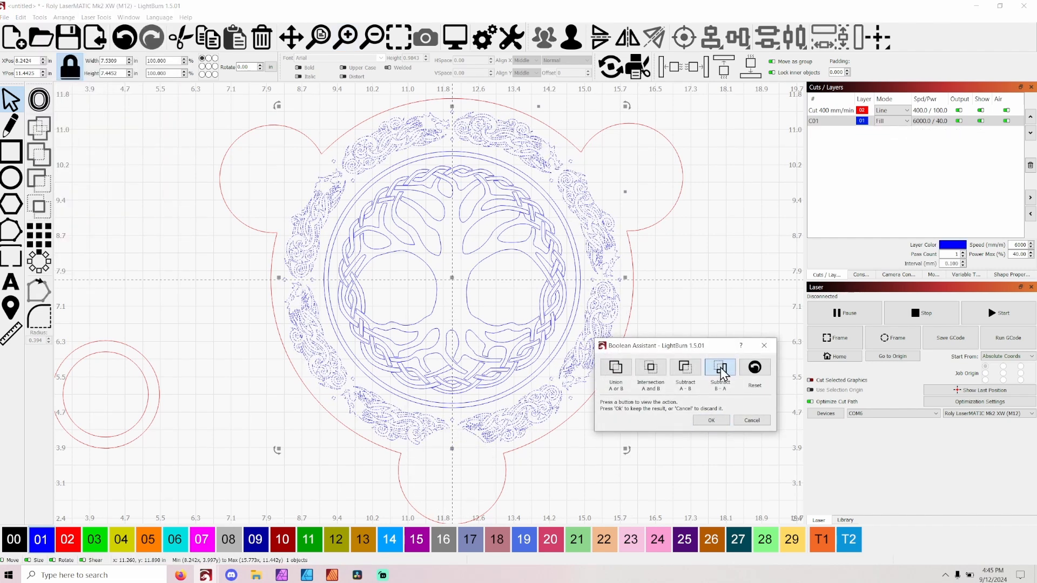
left_click(711, 421)
Step: Duplicate the inner circle of the spare holder and place the copy centred inside the board's bottom holder
scroll(706, 361, "down", 2)
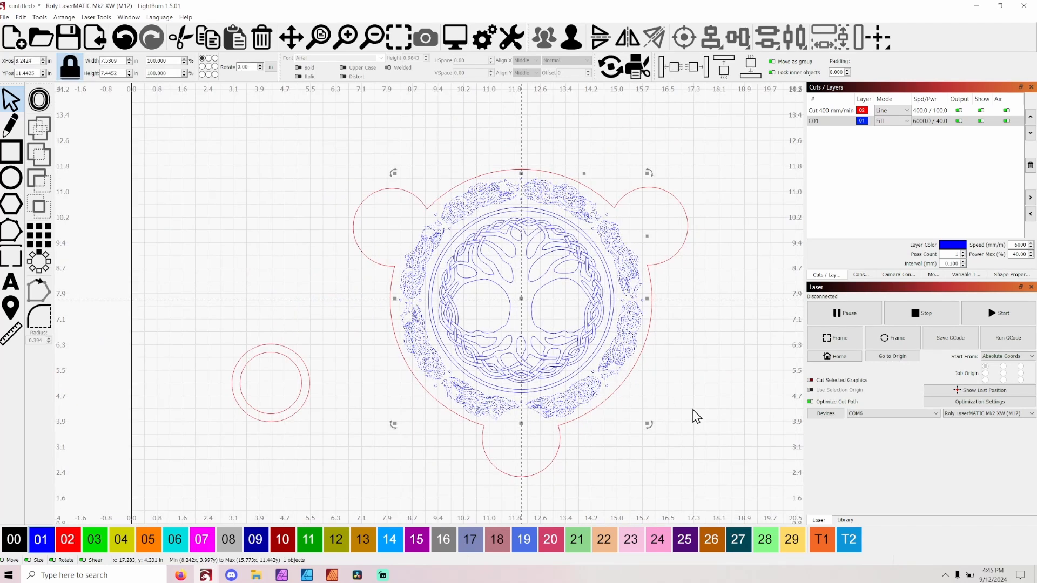
left_click(296, 410)
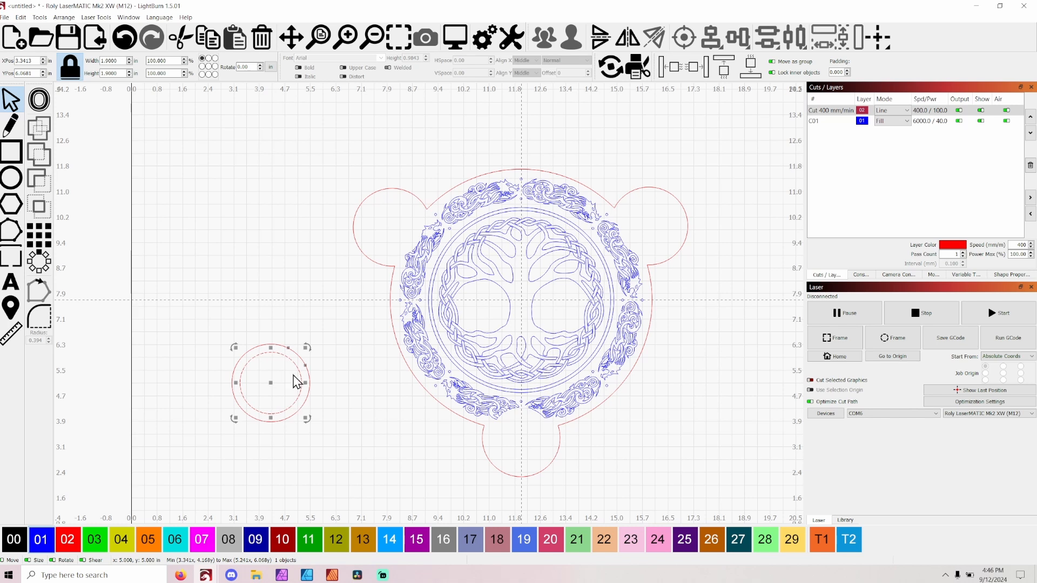
left_click(22, 18)
left_click(48, 96)
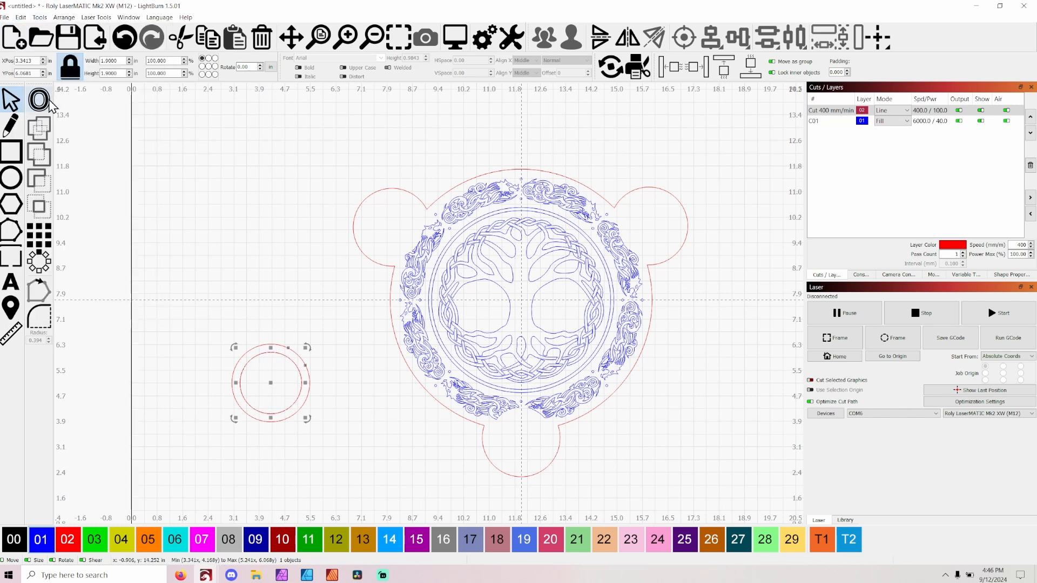
left_click_drag(272, 385, 522, 441)
Step: Duplicate the bottom holder's inner circle and place the copy centred inside the upper-right holder
left_click(21, 18)
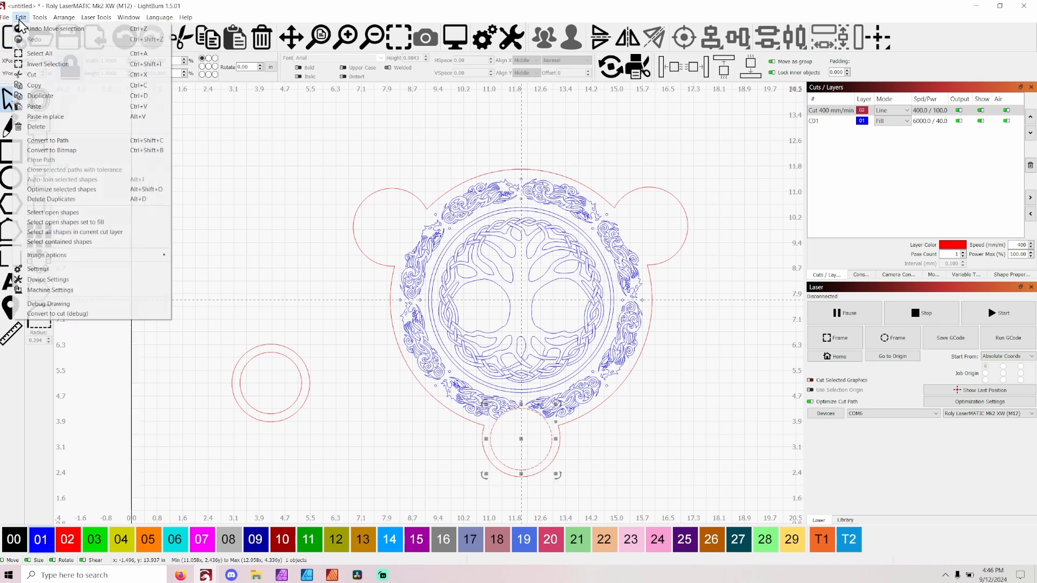
left_click(47, 97)
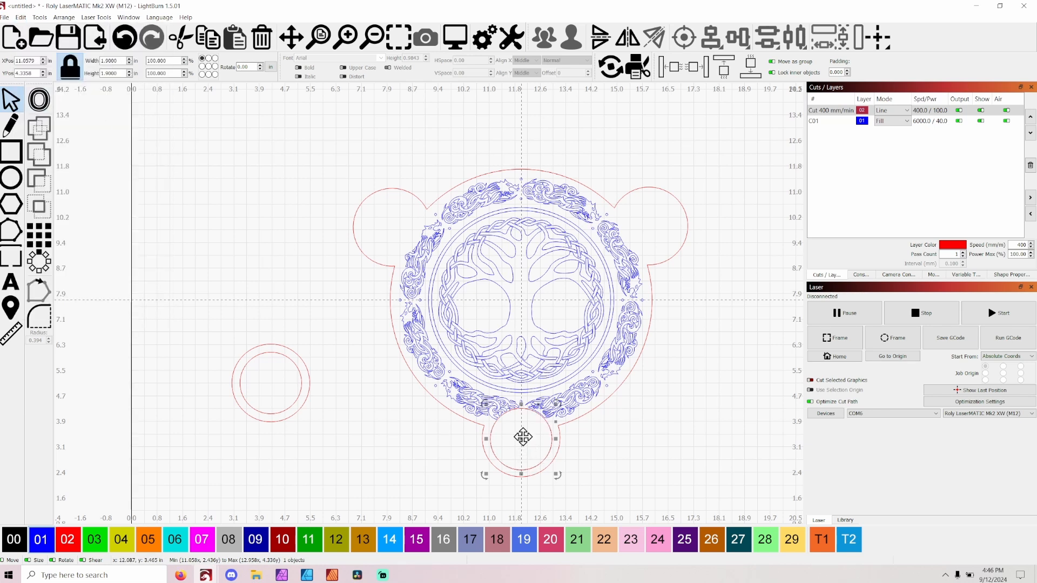
left_click_drag(522, 438, 651, 231)
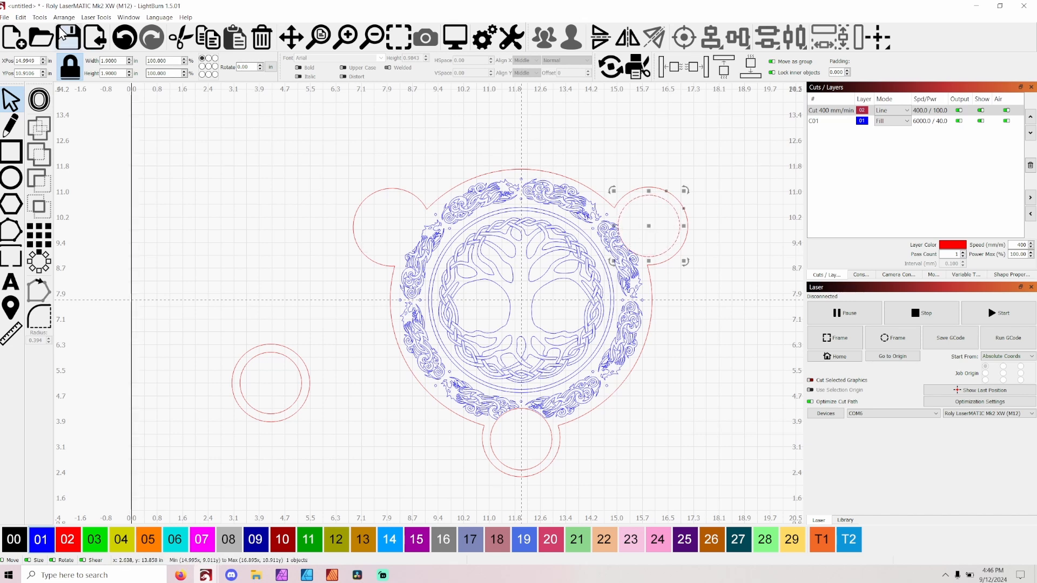
Step: Duplicate the upper-right holder's inner circle and place the copy centred inside the upper-left holder
left_click(21, 17)
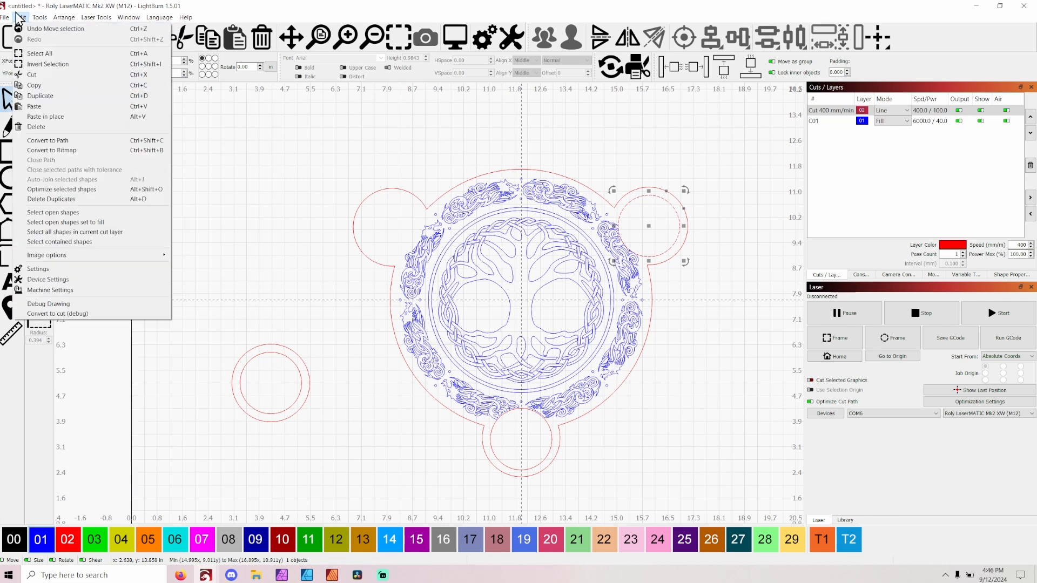
left_click(41, 96)
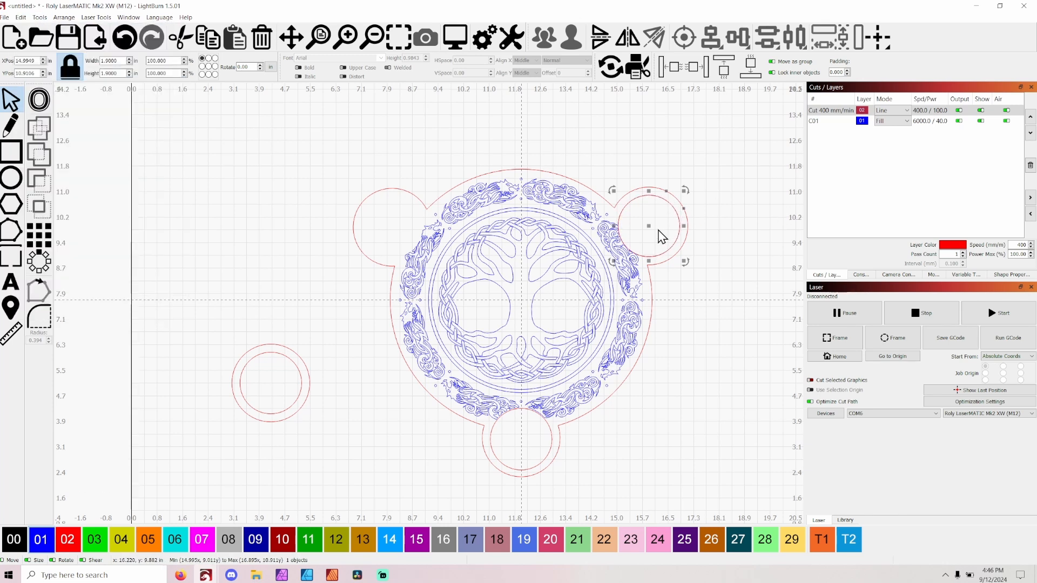
left_click_drag(651, 227, 394, 230)
left_click(717, 297)
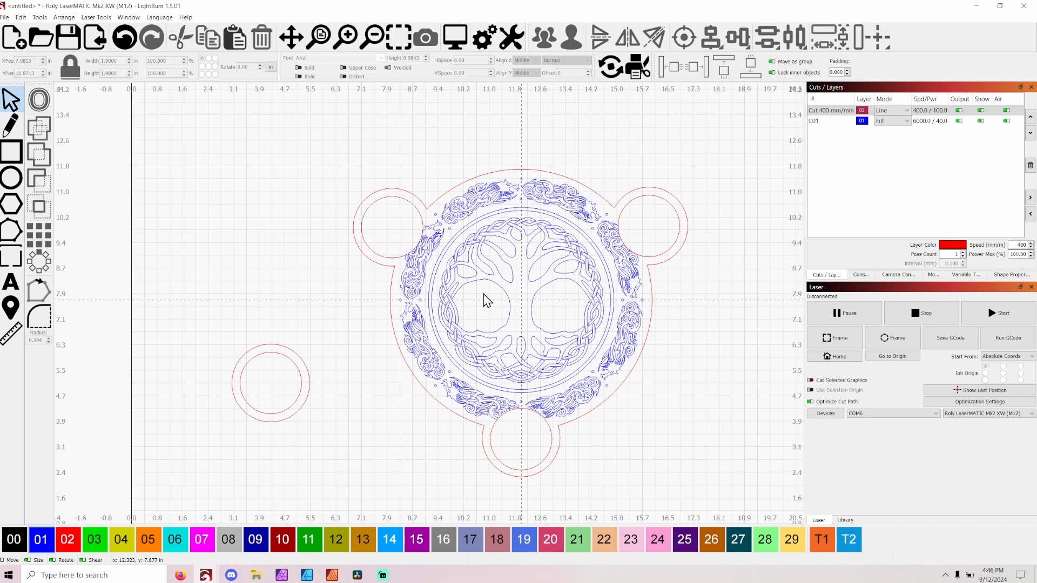
Step: Assign the inner circles of all three board holders to the black 00 layer
scroll(250, 217, "down", 1)
scroll(489, 354, "up", 1)
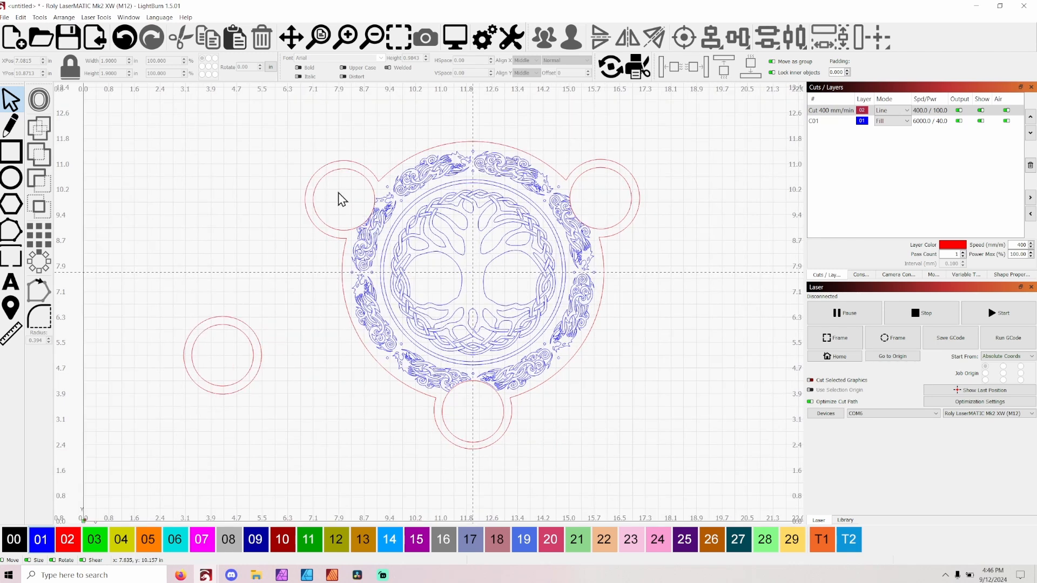
left_click(355, 170)
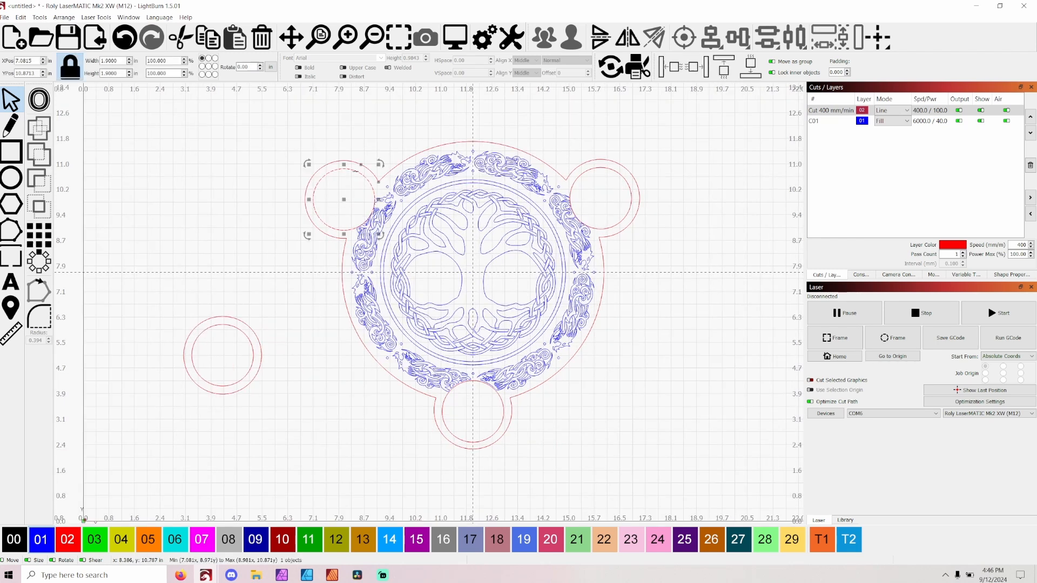
left_click(14, 540)
left_click(613, 226)
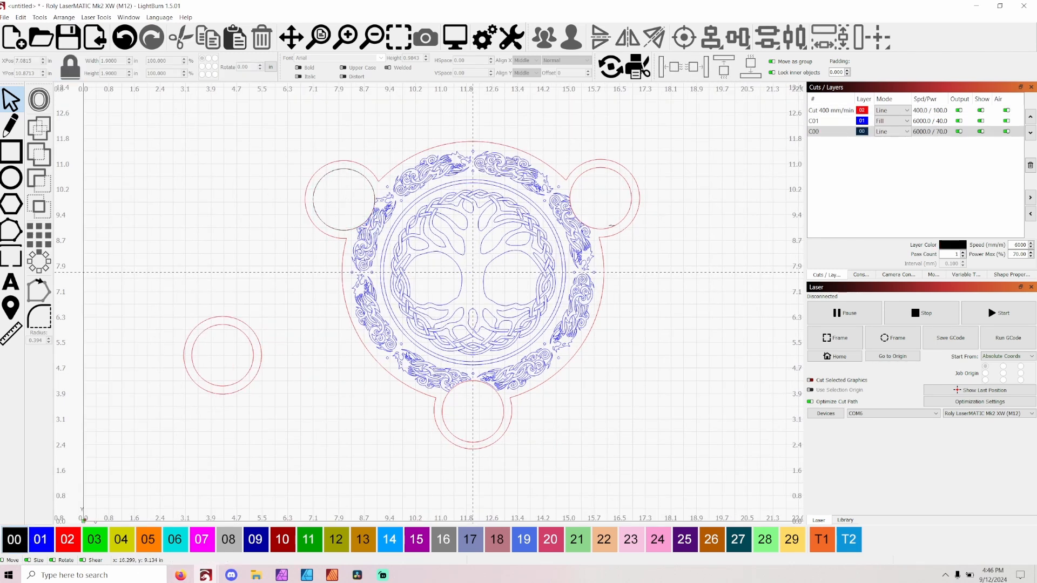
left_click(613, 225)
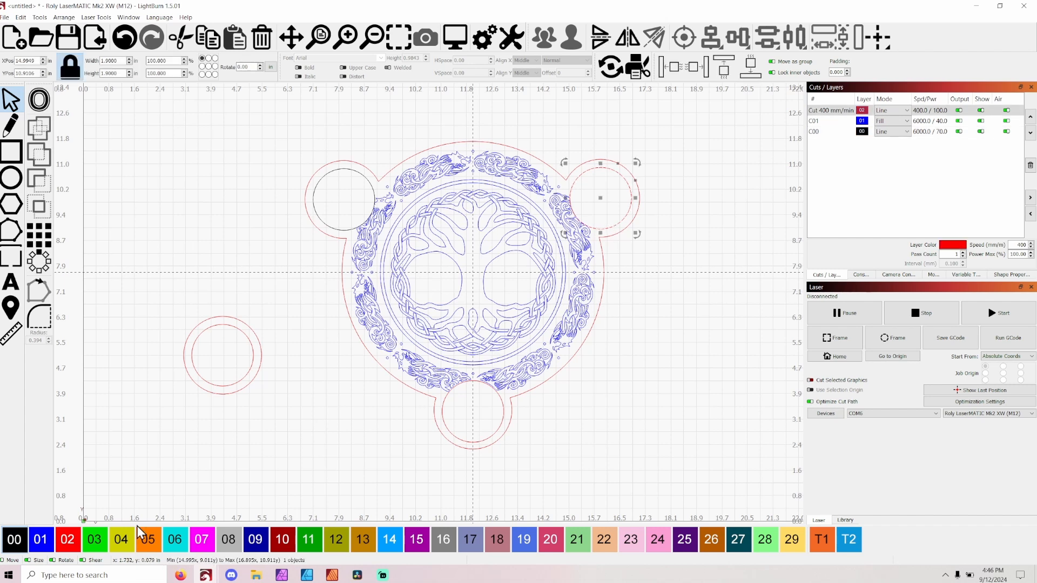
left_click(14, 540)
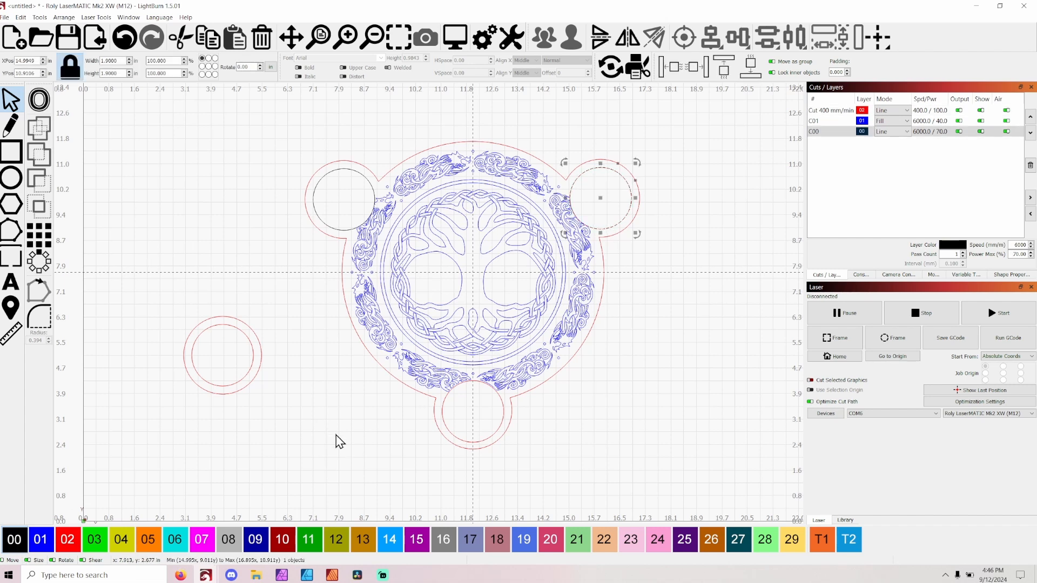
left_click(502, 412)
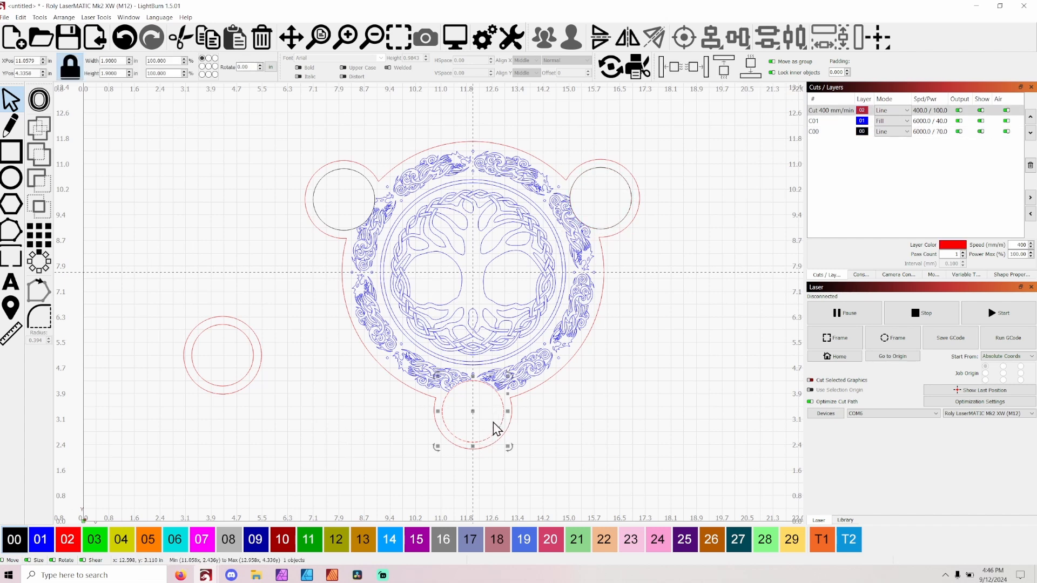
left_click(17, 540)
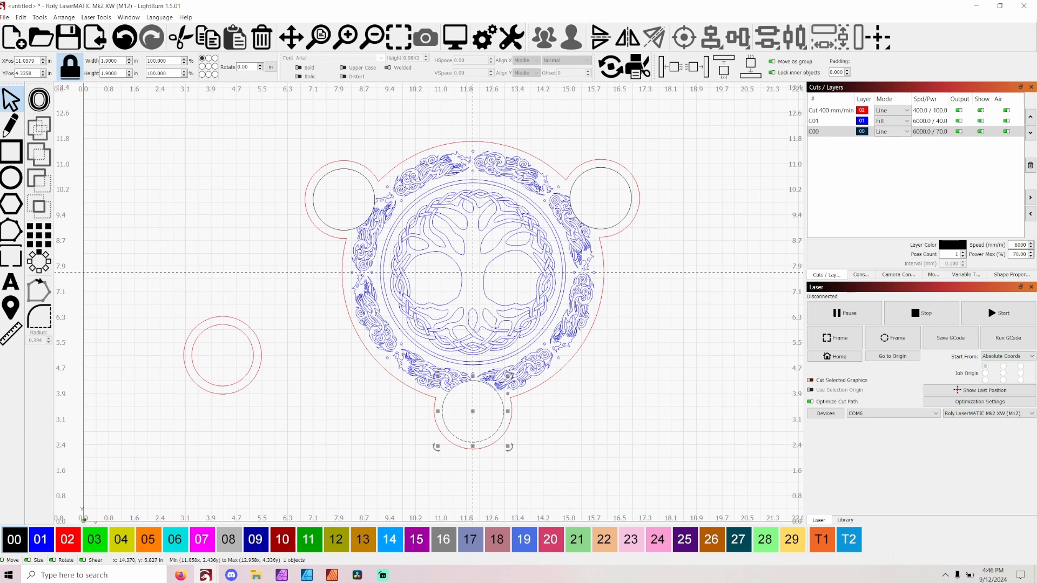
left_click(647, 353)
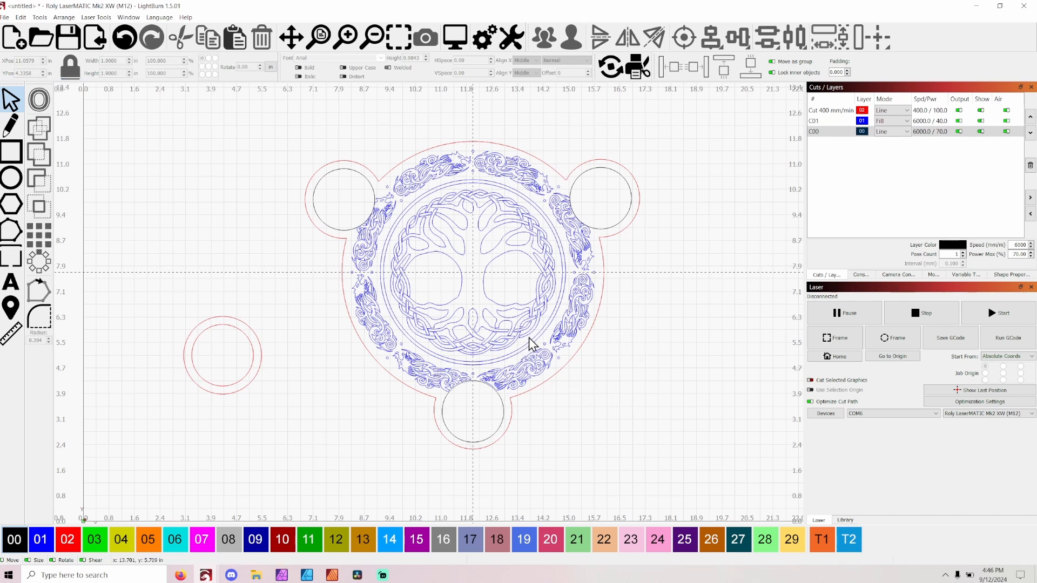
Step: Flip the central tree of life artwork vertically
left_click(512, 321)
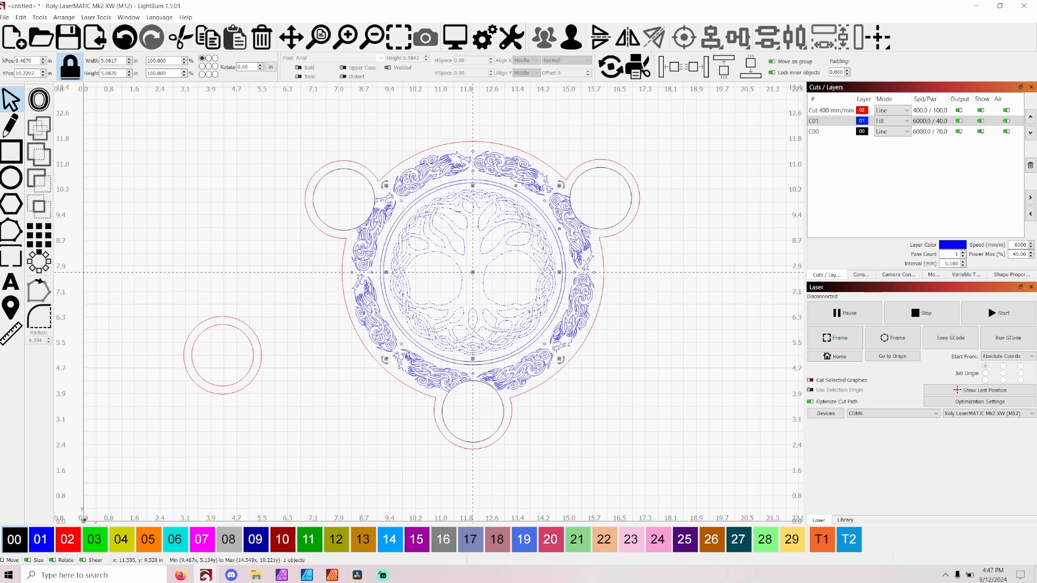
left_click(23, 17)
mouse_move(56, 19)
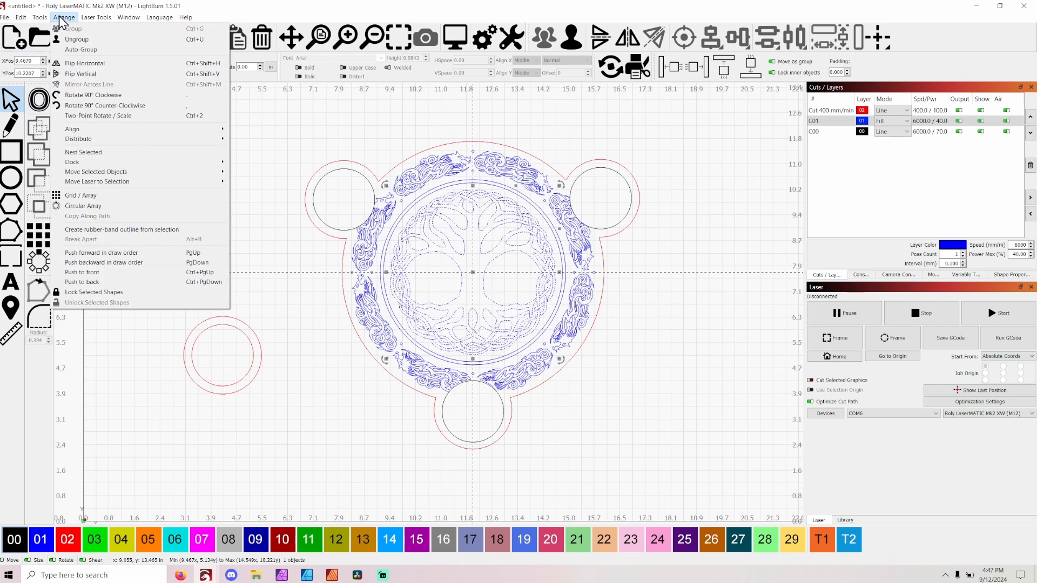
left_click(72, 75)
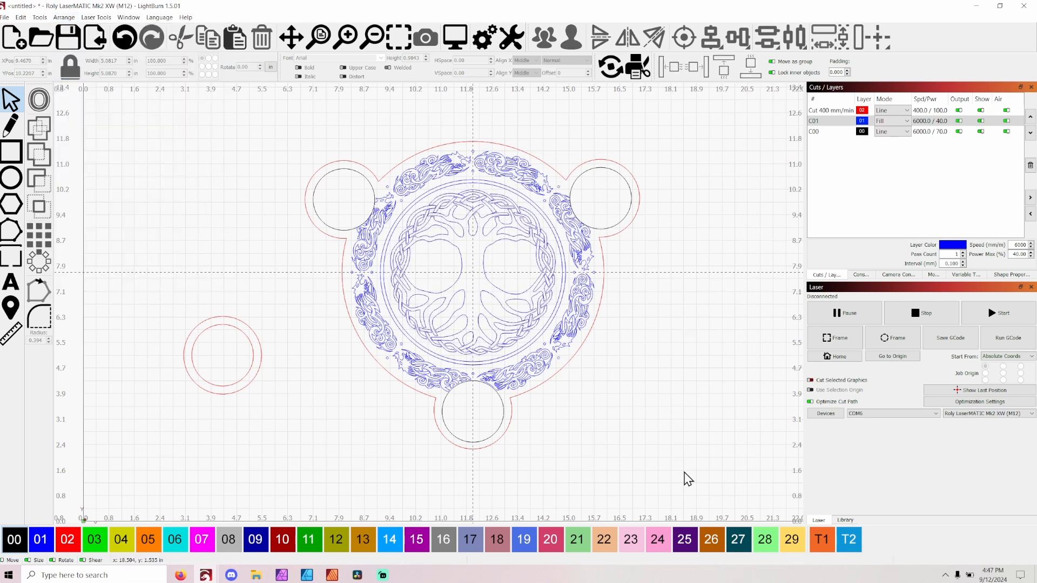
Step: Rotate the complete board with its holders and artwork 180 degrees, in two 90° clockwise turns
left_click_drag(695, 492, 299, 125)
left_click(64, 17)
left_click(81, 95)
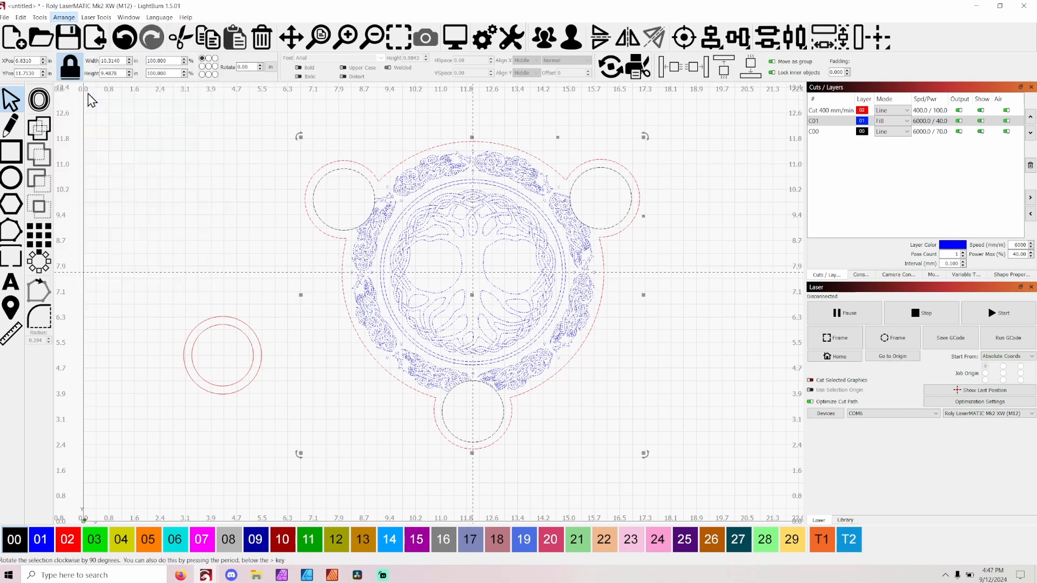
left_click(65, 17)
left_click(86, 95)
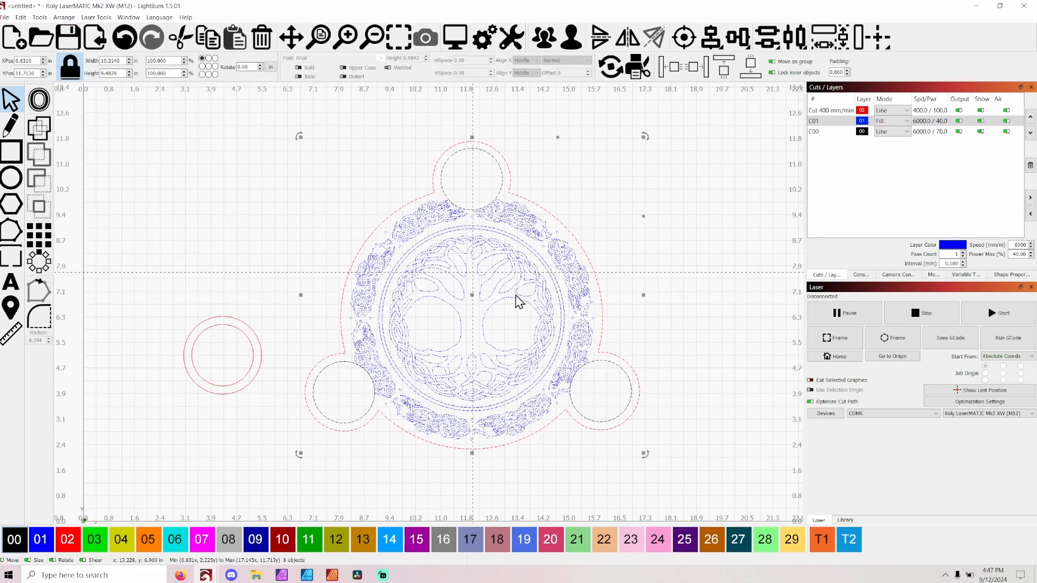
left_click(665, 302)
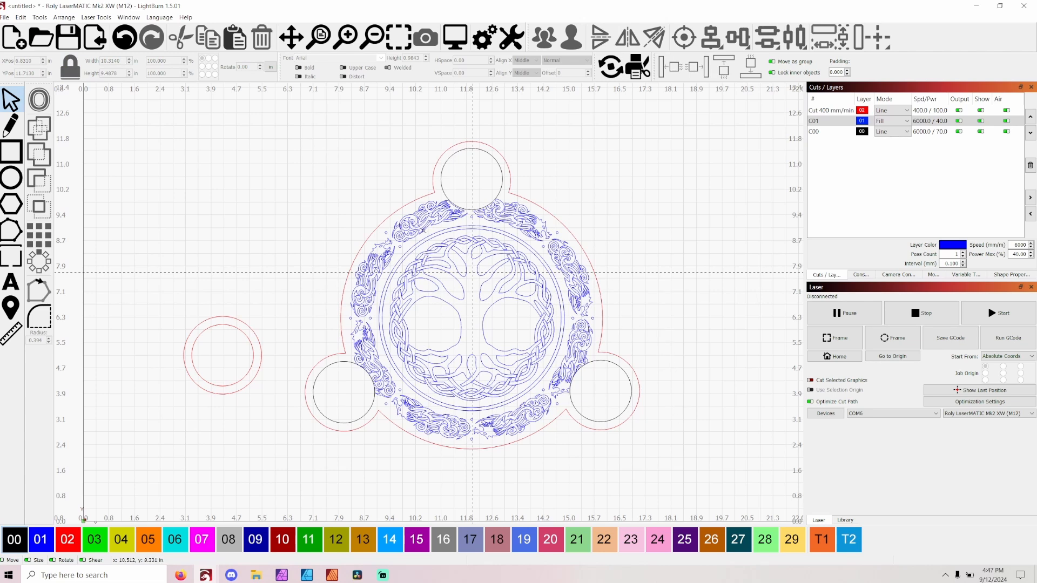
Step: Inspect the rotated board layout and preview the laser job
scroll(701, 287, "down", 1)
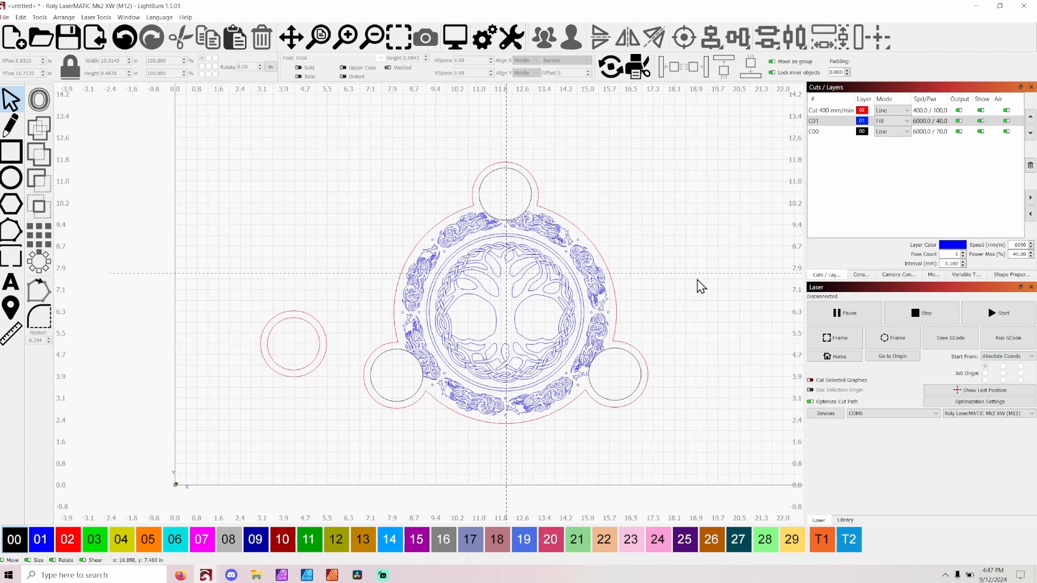
scroll(524, 483, "up", 1)
scroll(448, 459, "down", 1)
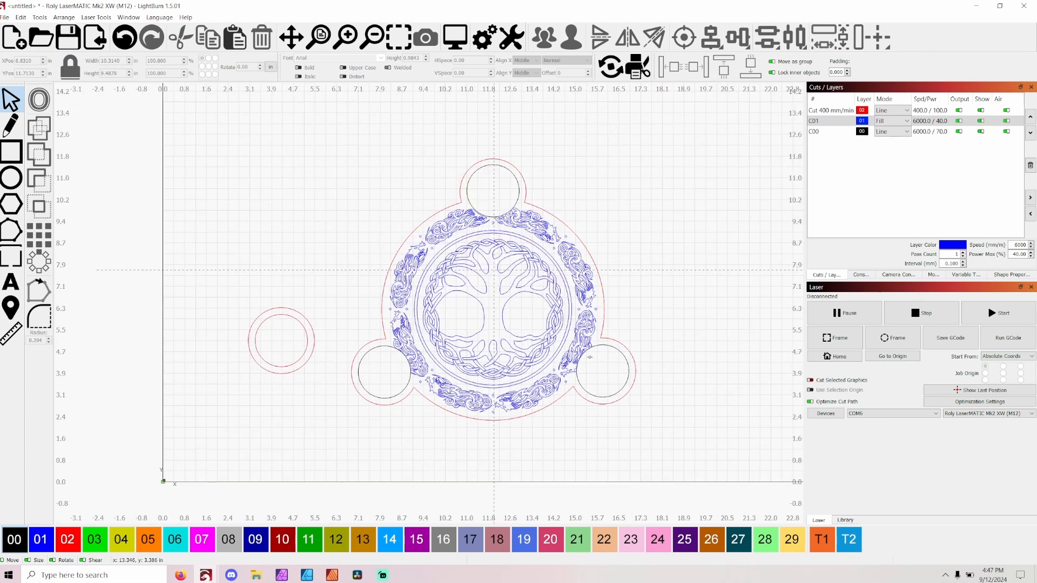
scroll(634, 259, "up", 1)
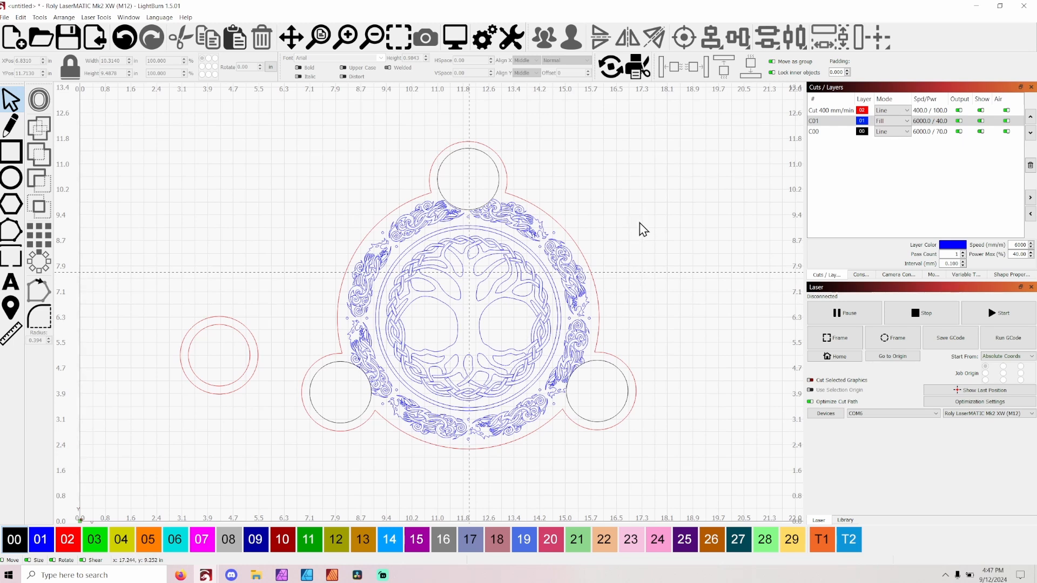
left_click(455, 39)
scroll(695, 246, "up", 1)
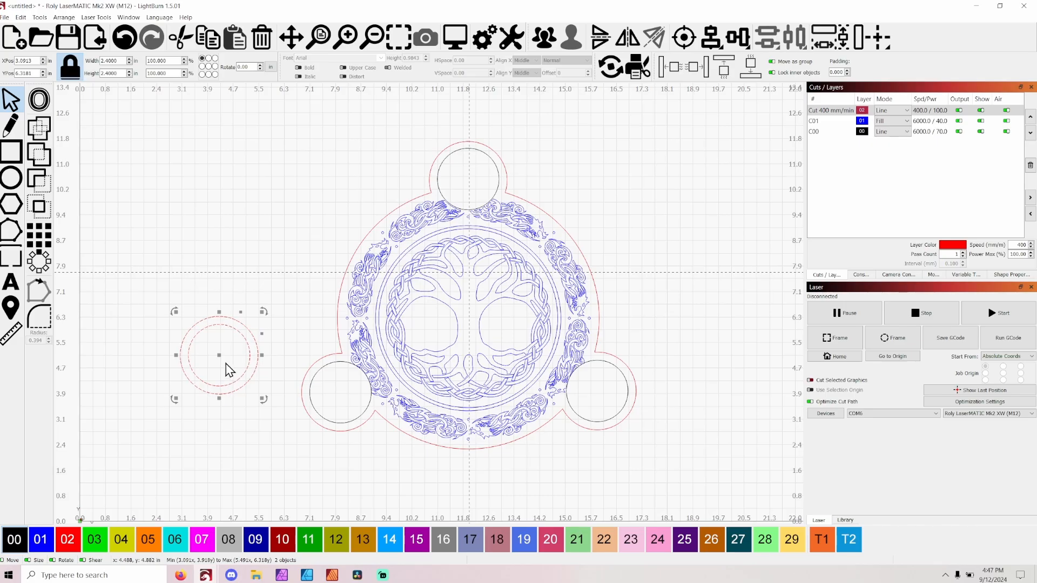
Step: Move the spare holder's two concentric circles up and farther away from the board
left_click_drag(218, 356, 189, 312)
left_click(500, 320)
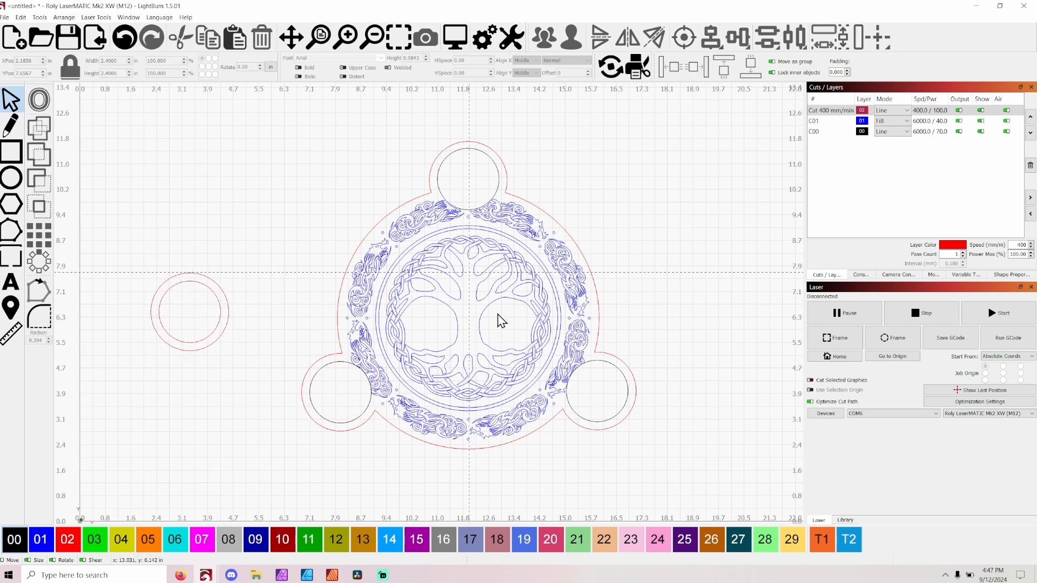
Step: Duplicate the central tree of life artwork and fit the copy, about 1.84 in wide, inside the board's lower-left holder circle
left_click(474, 292)
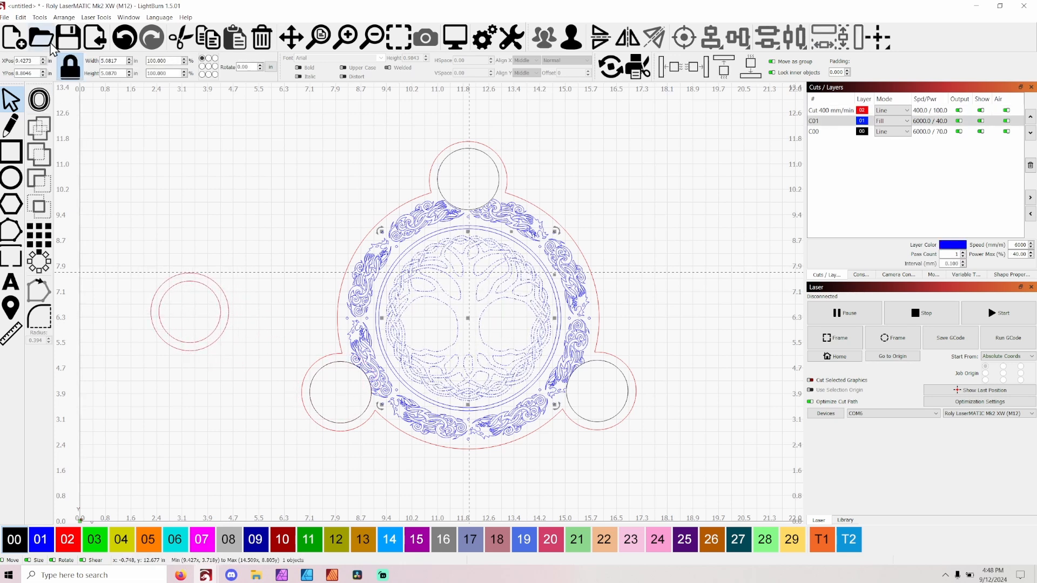
left_click(20, 17)
left_click_drag(344, 393, 340, 392)
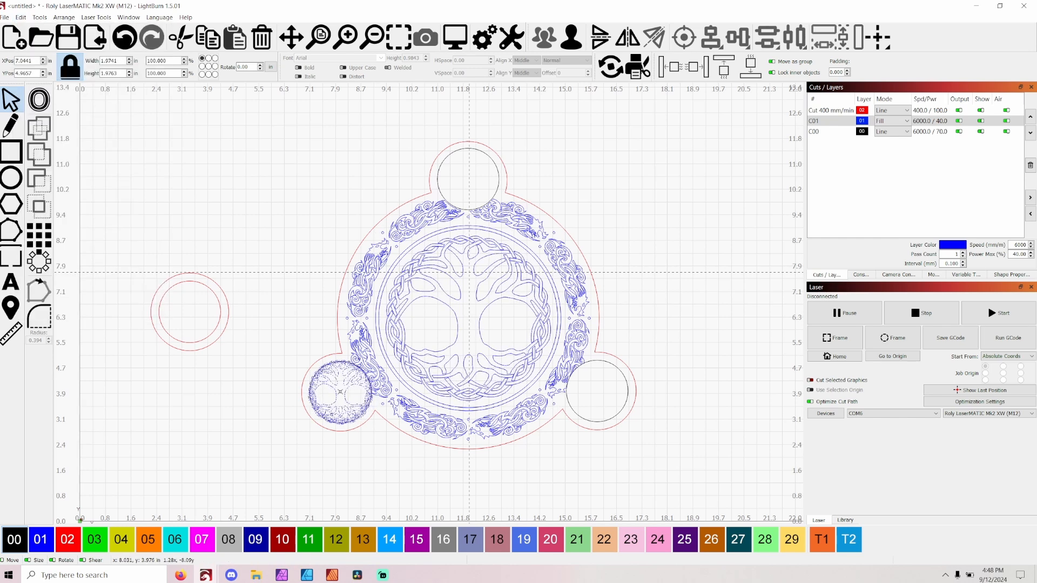
scroll(311, 423, "up", 3)
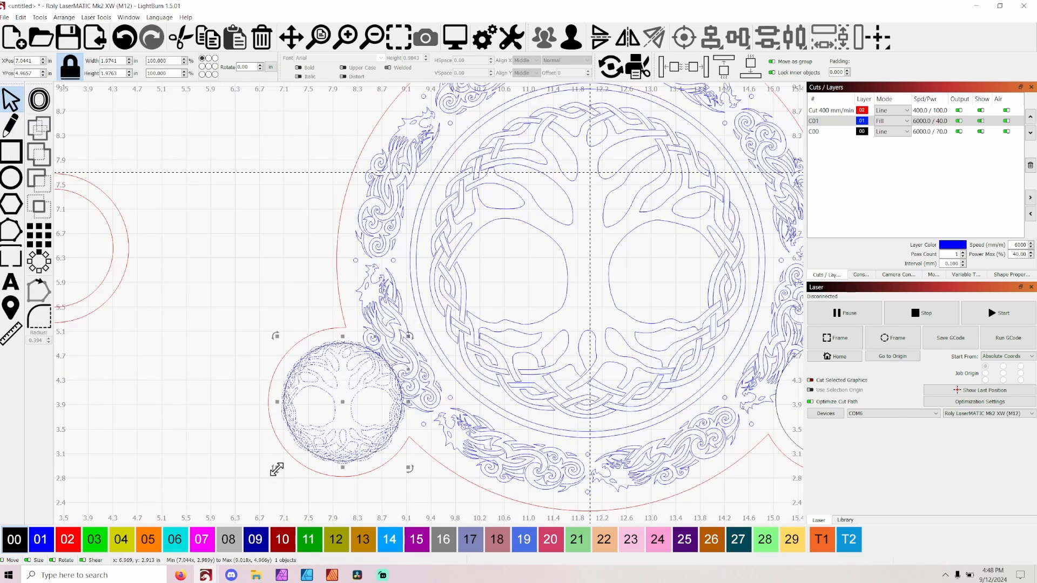
left_click_drag(276, 468, 285, 459)
left_click_drag(354, 407, 342, 402)
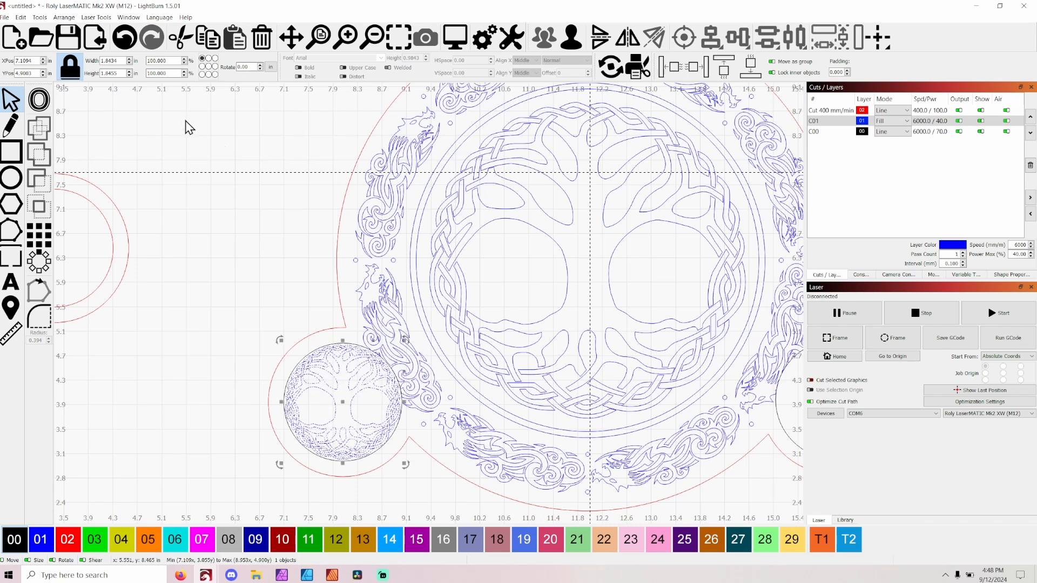
Step: Duplicate the small tree of life artwork and place the copy inside the lower-right holder circle
left_click(21, 19)
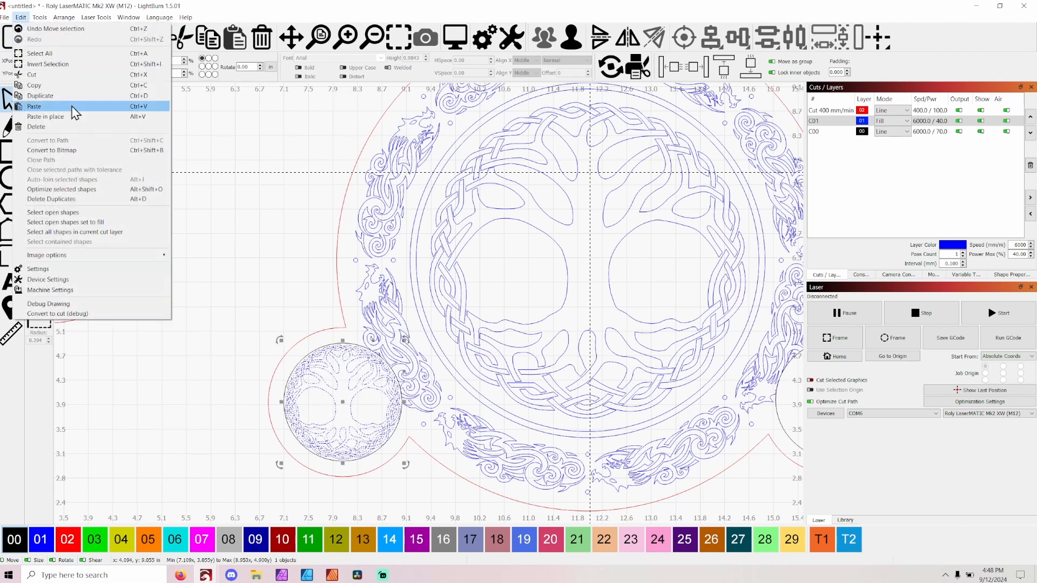
left_click(53, 97)
scroll(157, 318, "down", 3)
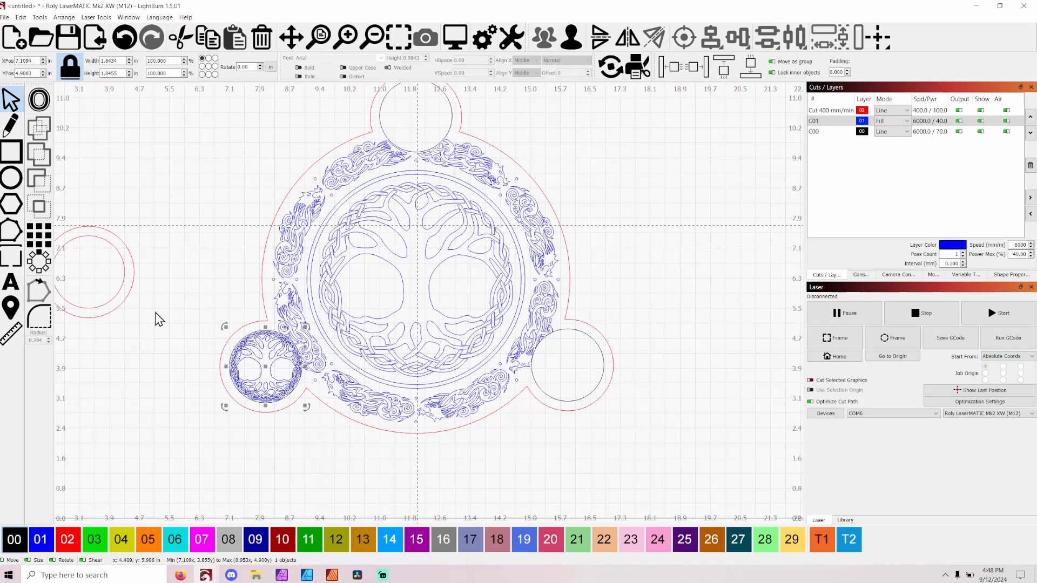
left_click_drag(267, 368, 568, 366)
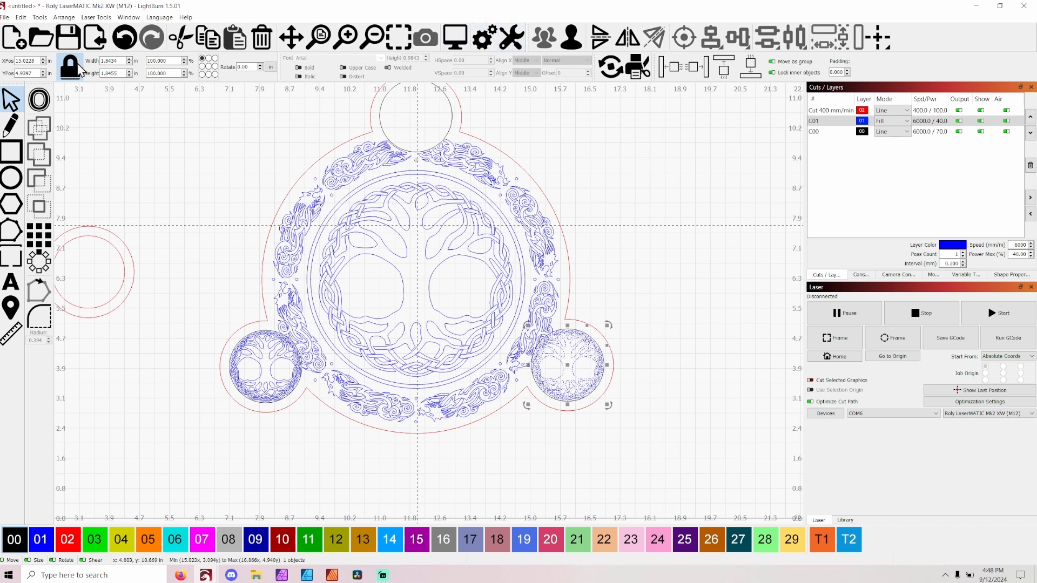
Step: Duplicate the small tree of life artwork again and place the copy inside the upper holder circle
left_click(22, 18)
left_click(48, 96)
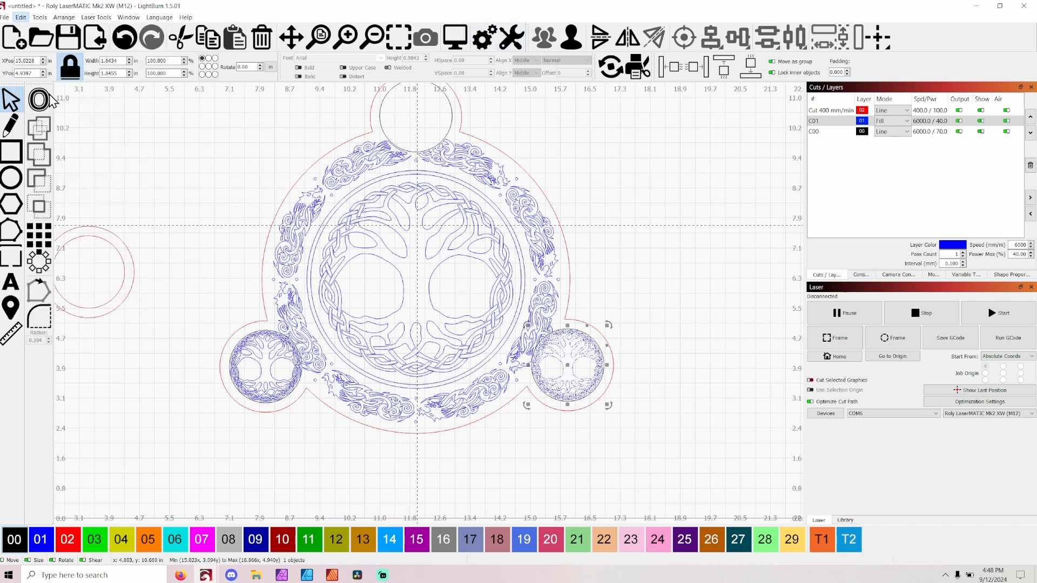
left_click_drag(570, 366, 419, 120)
scroll(550, 187, "down", 1)
scroll(562, 122, "down", 1)
scroll(533, 125, "up", 2)
scroll(504, 153, "down", 1)
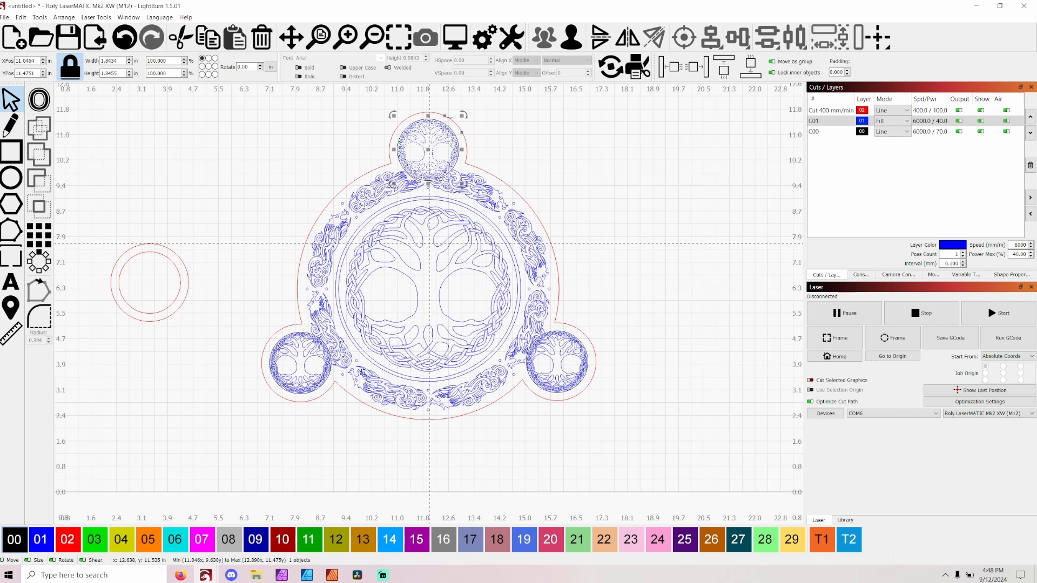
Step: Preview the laser job and inspect the tree artwork in the three holders and the board centre
left_click(455, 36)
scroll(646, 256, "up", 1)
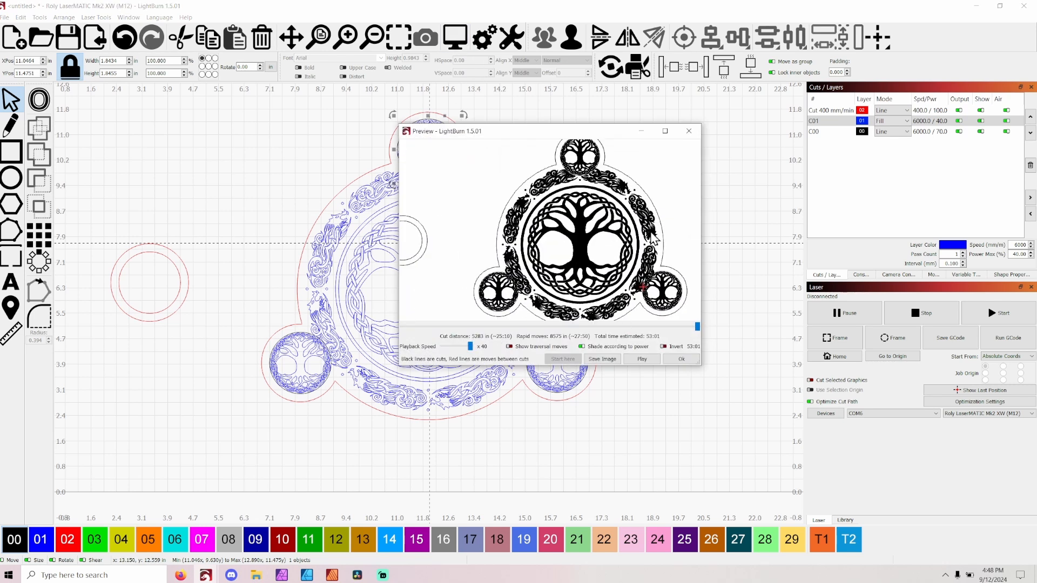
scroll(591, 263, "up", 2)
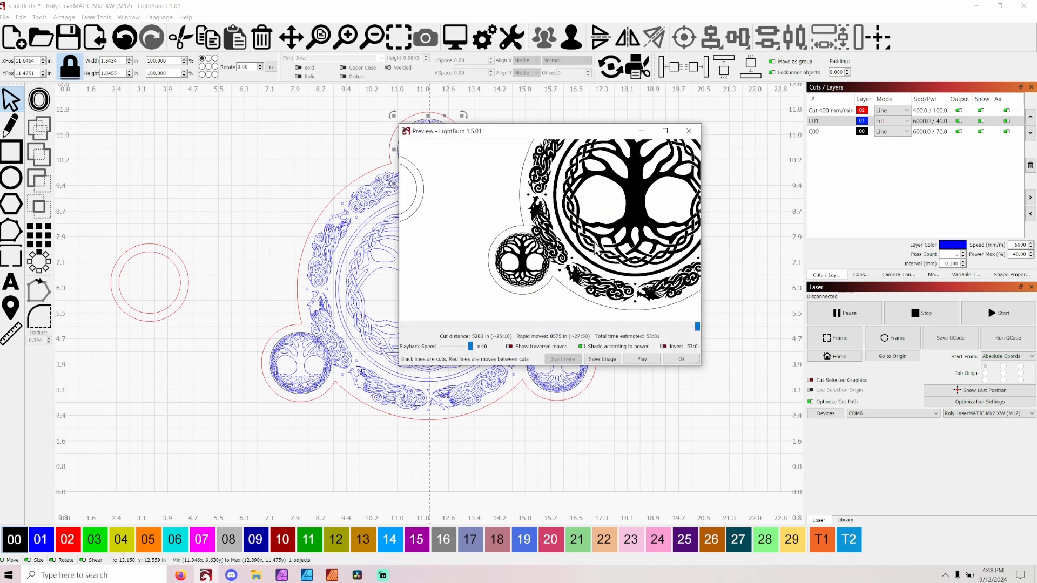
scroll(483, 255, "down", 3)
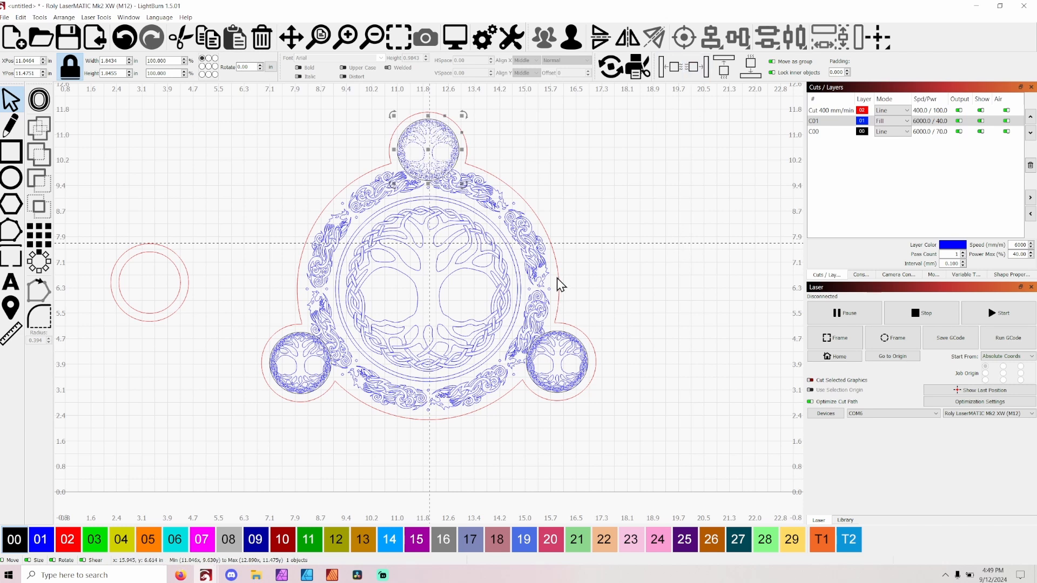
scroll(408, 315, "up", 4)
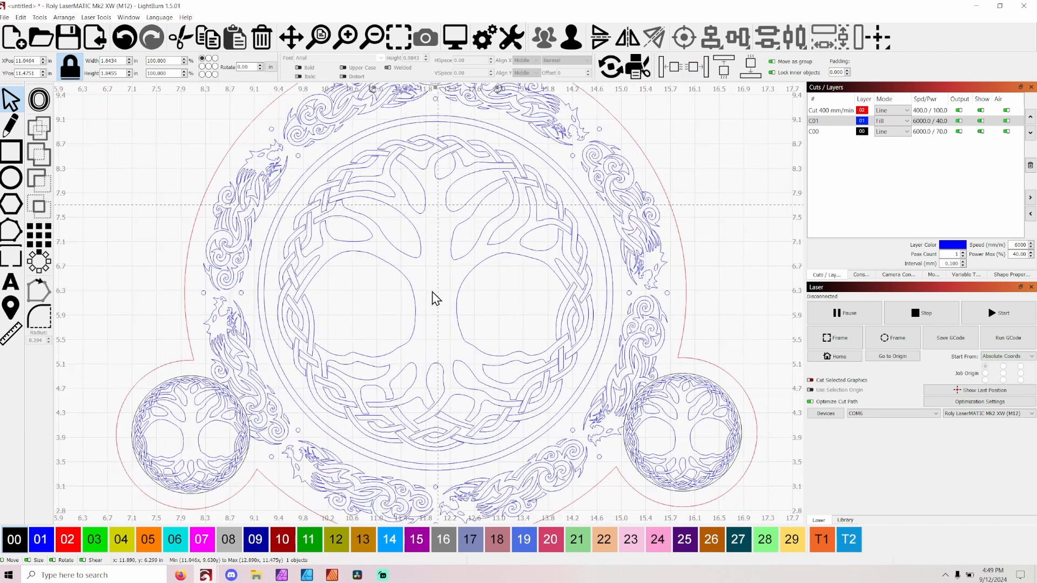
scroll(436, 293, "down", 3)
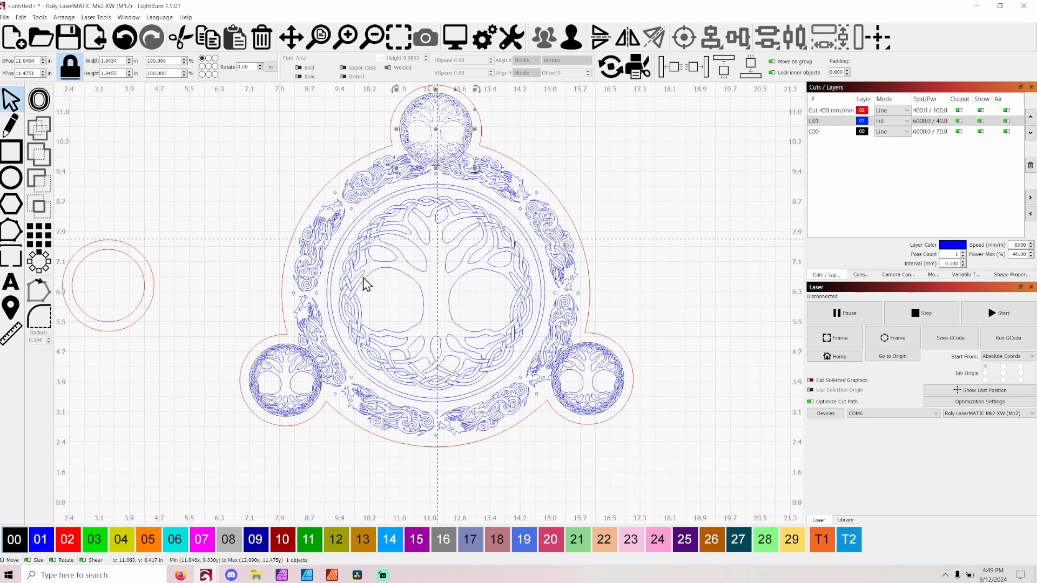
Step: Draw a circle about 0.78 in in diameter and position it over the trunk of the central tree
key("ctrl+e")
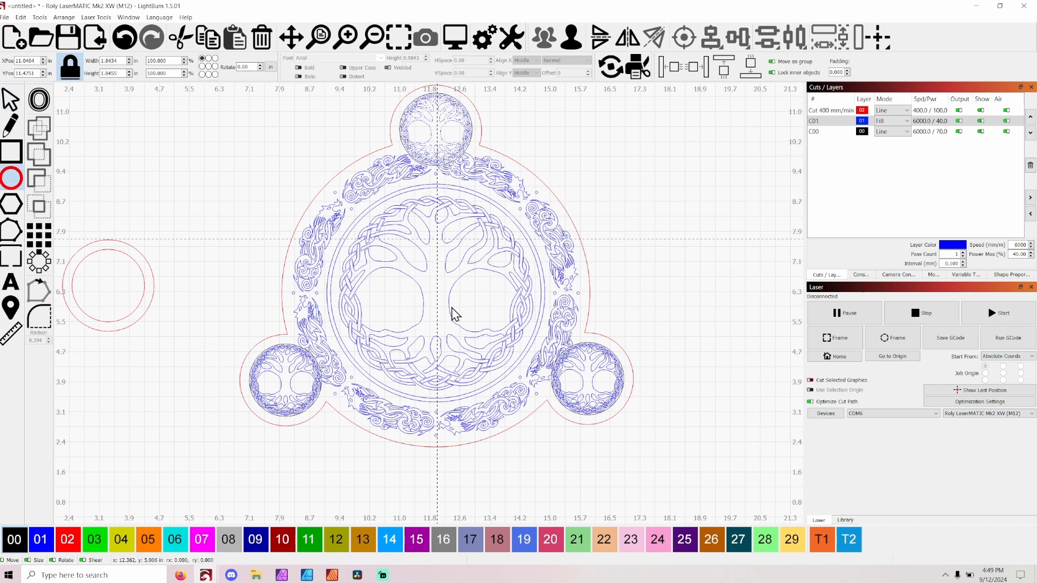
left_click_drag(446, 307, 415, 277)
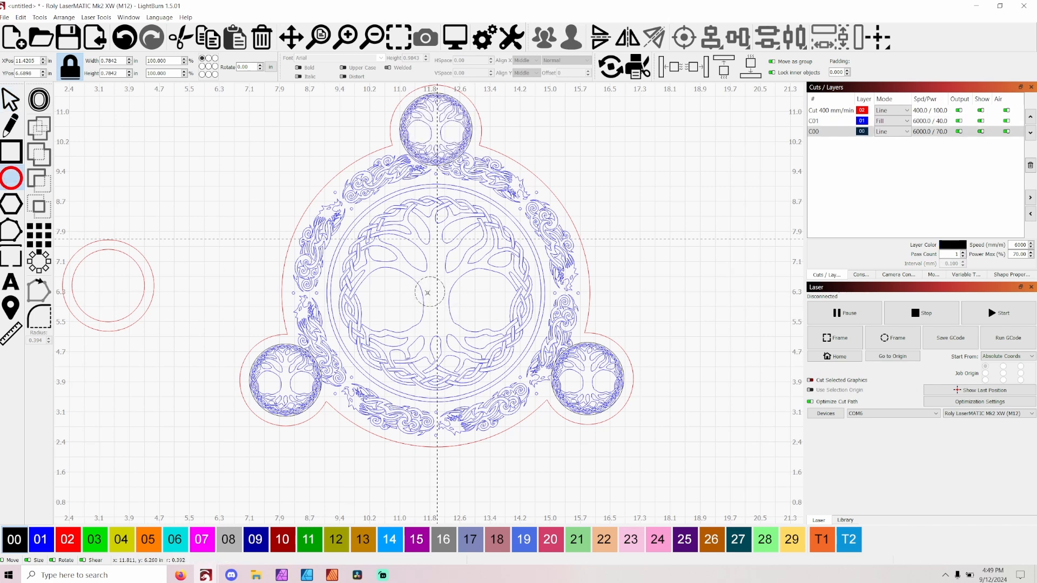
left_click(11, 99)
left_click_drag(432, 293, 436, 302)
Step: Select the complete board with its holders and artwork and move it up to the middle of the work area
scroll(443, 309, "down", 3)
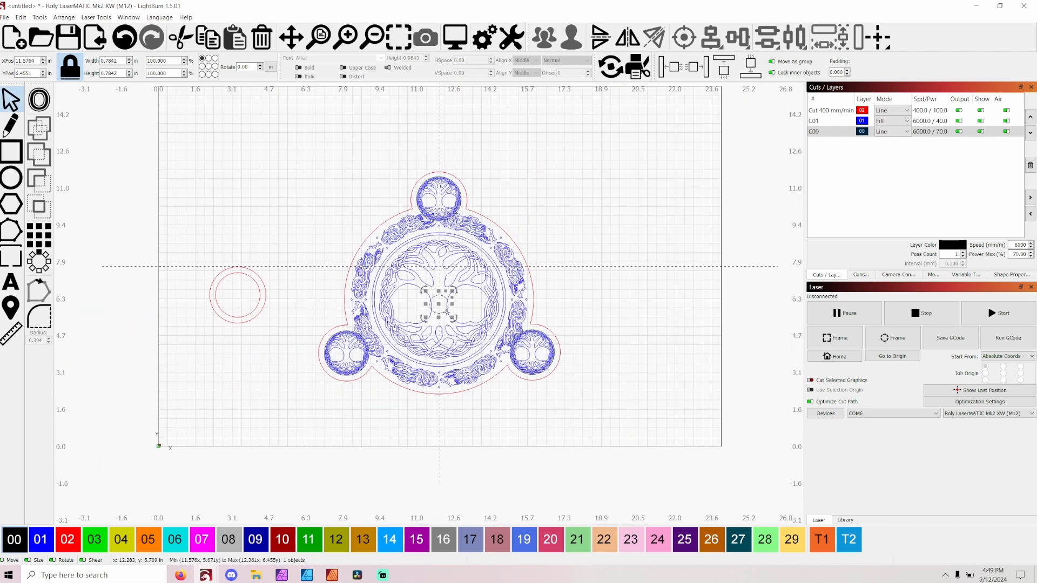
left_click_drag(293, 144, 294, 143)
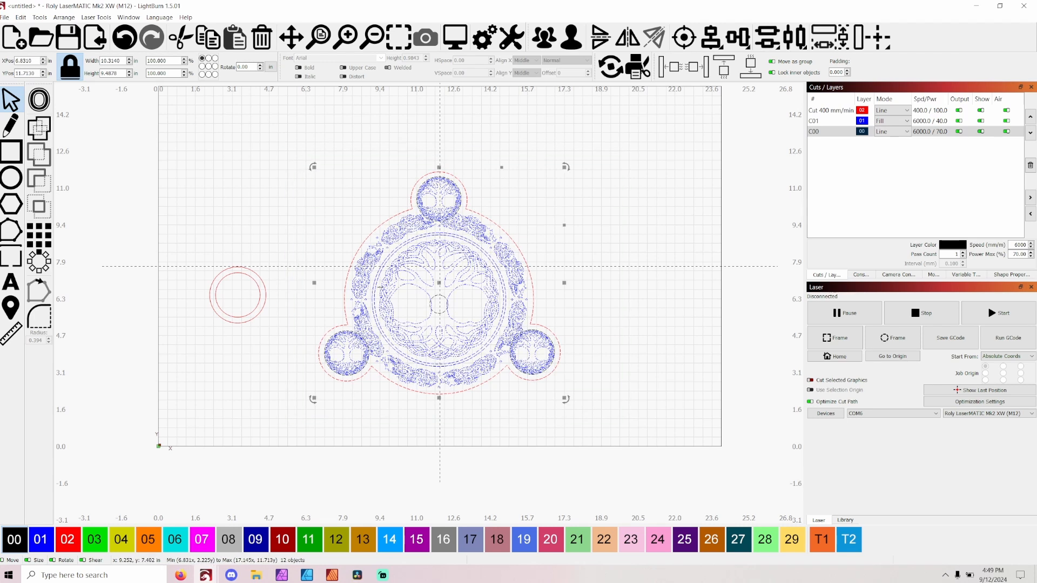
mouse_move(435, 287)
left_mouse_down()
mouse_move(441, 264)
mouse_move(441, 276)
left_mouse_up()
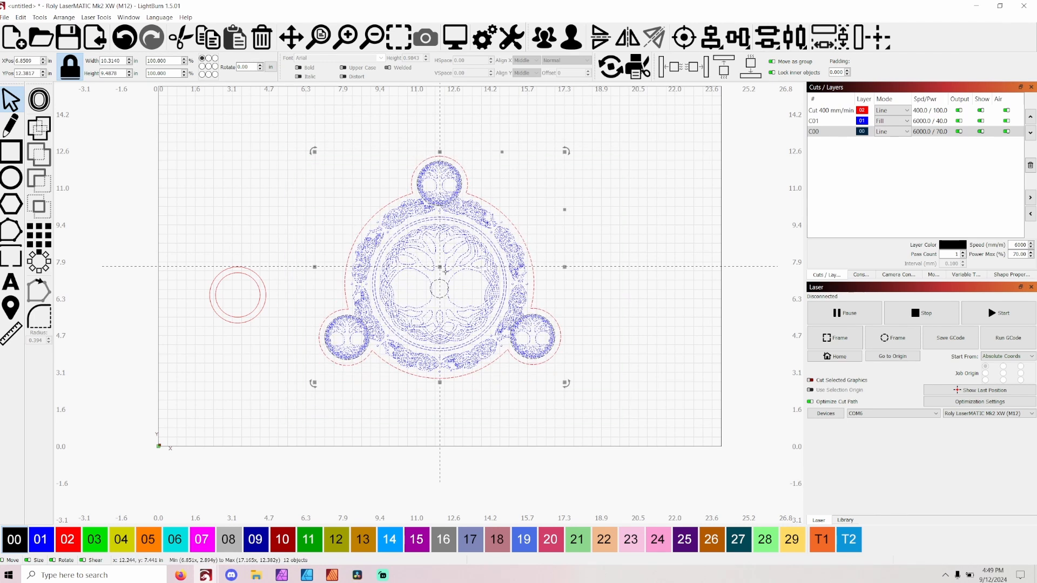
scroll(446, 285, "up", 4)
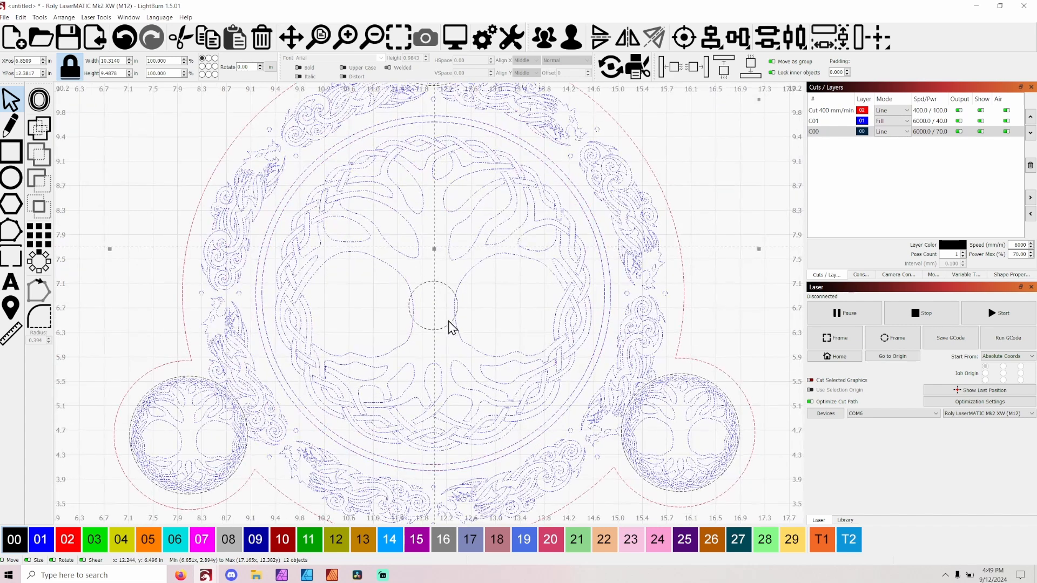
left_click(447, 324)
Step: Align the small circle with the trunk of the central tree and assign it to fill layer C01
scroll(443, 326, "down", 2)
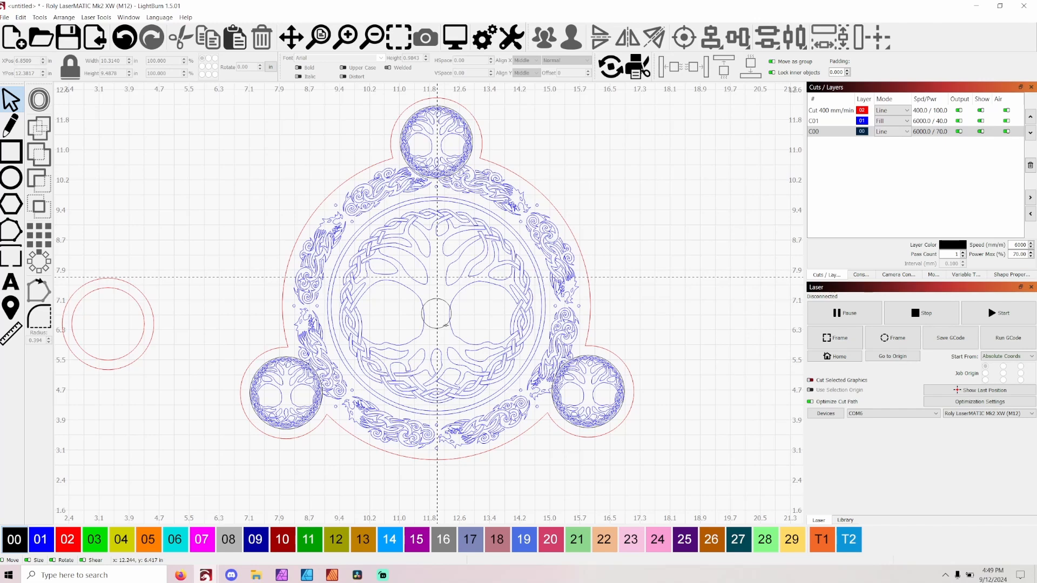
left_click(446, 326)
left_click_drag(438, 312, 439, 314)
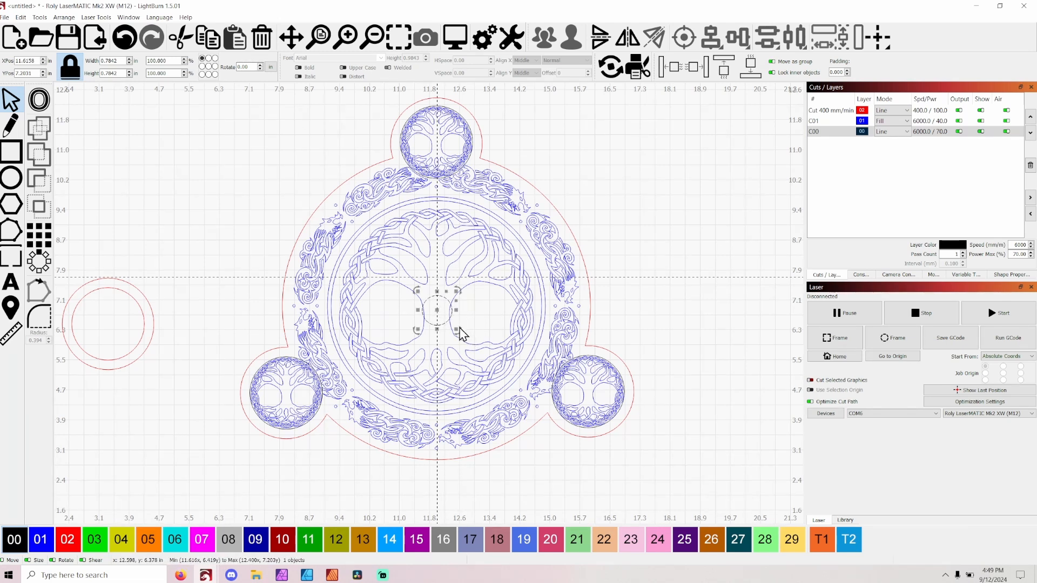
left_click_drag(437, 312, 439, 316)
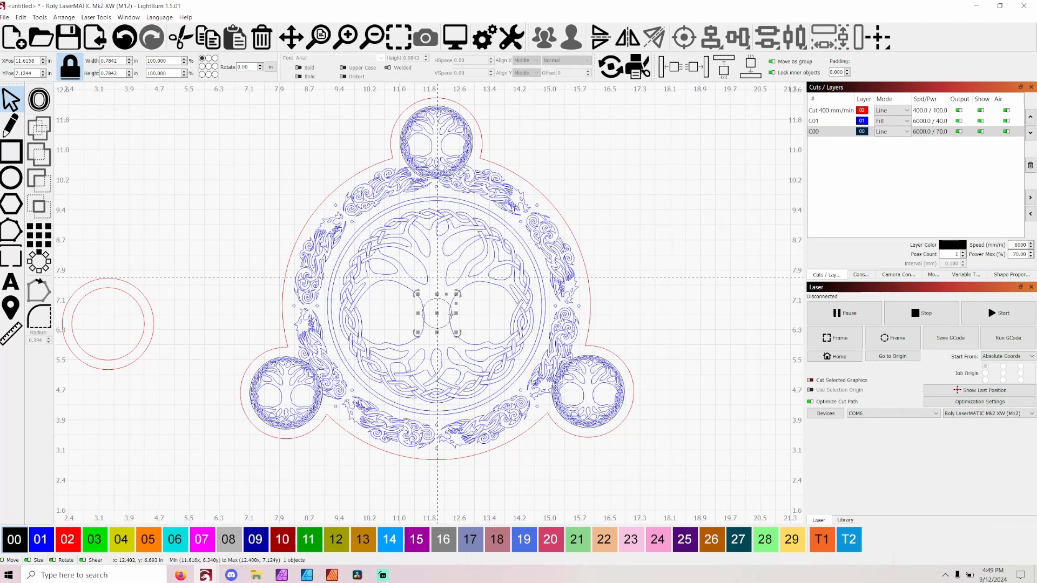
left_click(41, 540)
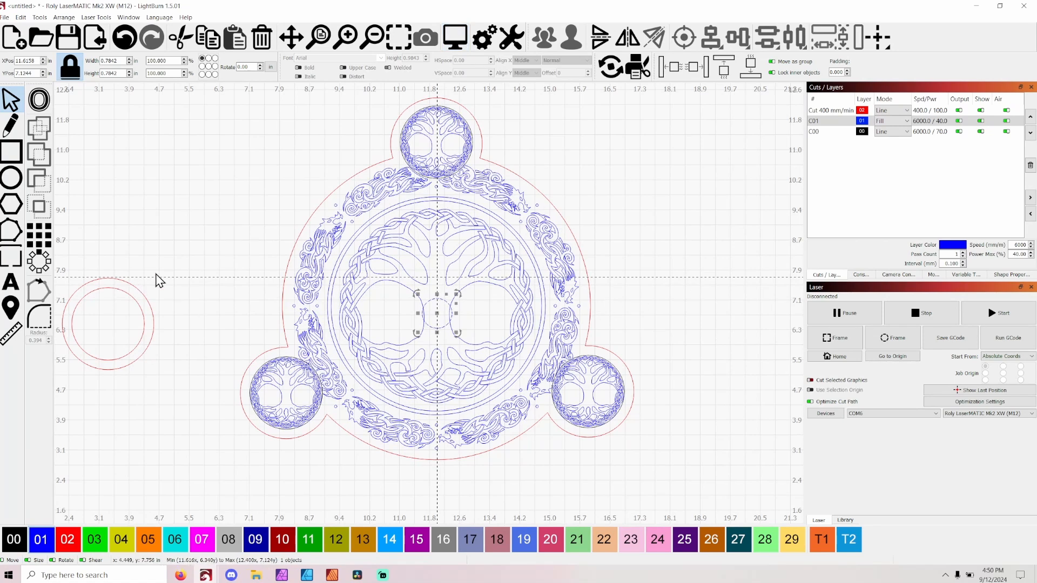
Step: Move the spare holder's two concentric circles down to the lower-left corner of the work area
scroll(184, 292, "down", 2)
left_click(140, 323)
left_click_drag(141, 323, 155, 442)
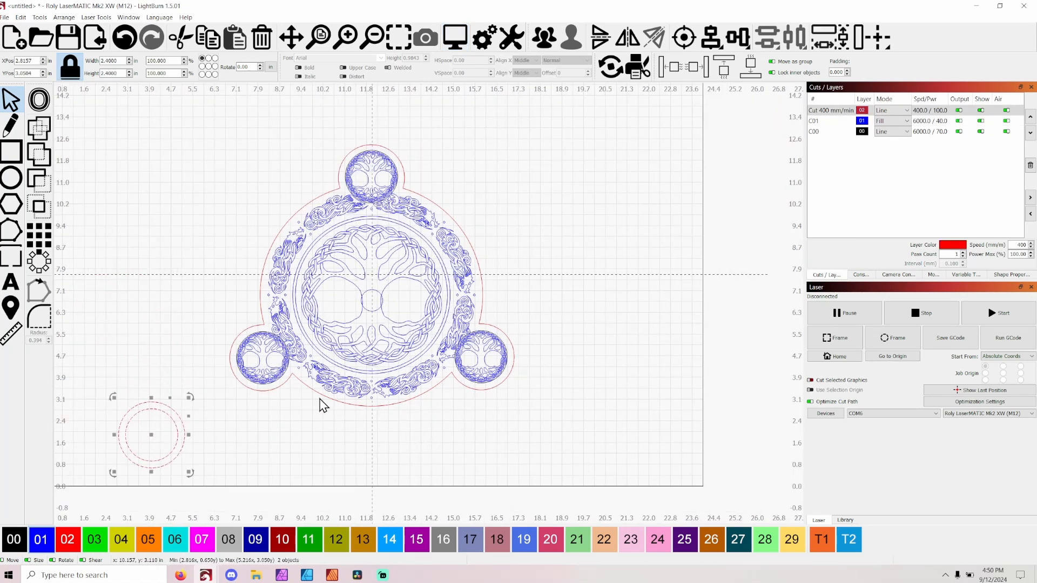
Step: Preview the laser job and check how the small circle engraves on the central tree's trunk
scroll(297, 188, "up", 1)
scroll(297, 188, "up", 1)
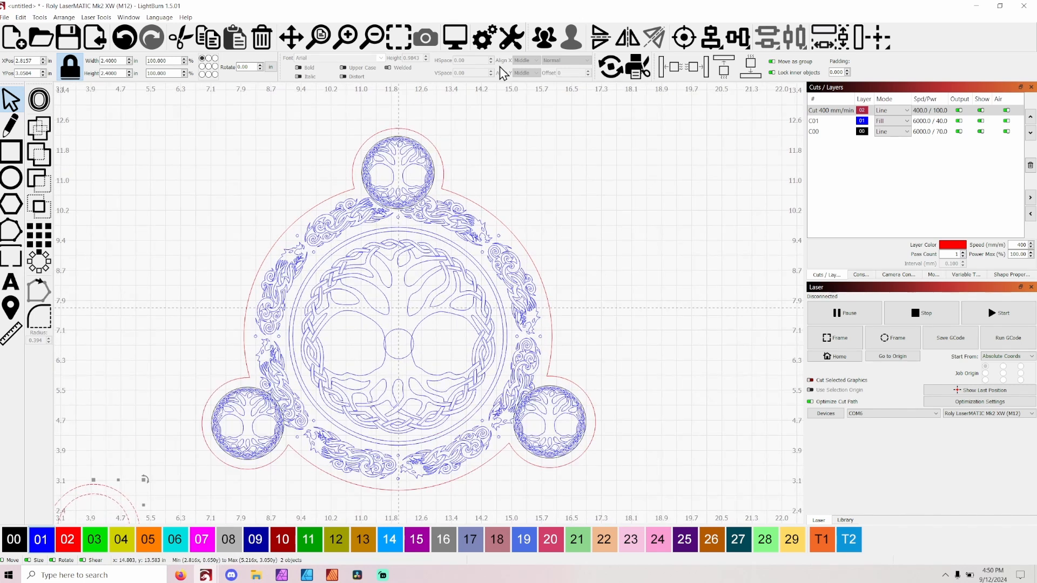
left_click(455, 37)
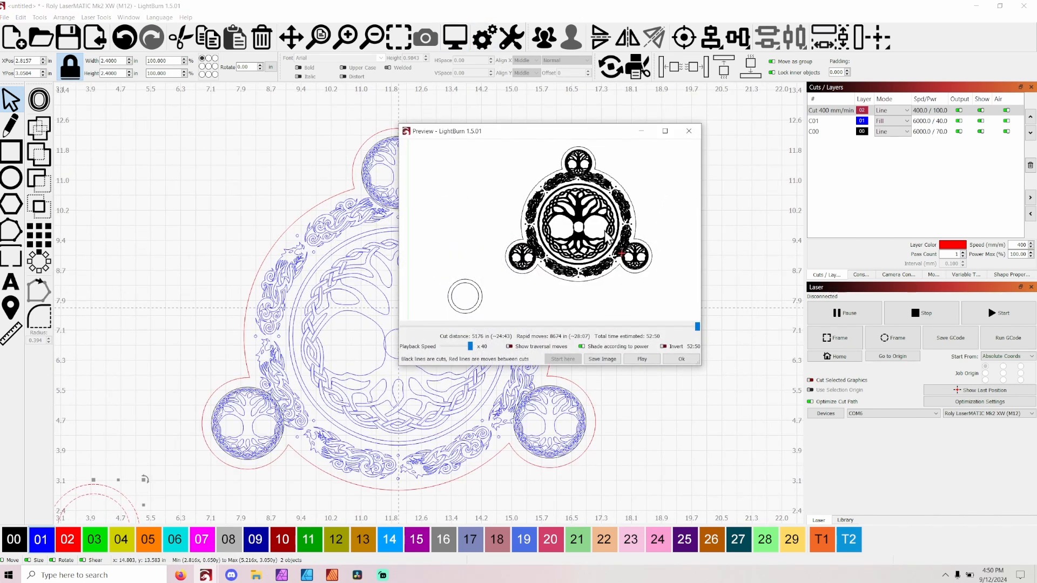
scroll(582, 232, "up", 2)
scroll(581, 232, "down", 1)
left_click(689, 131)
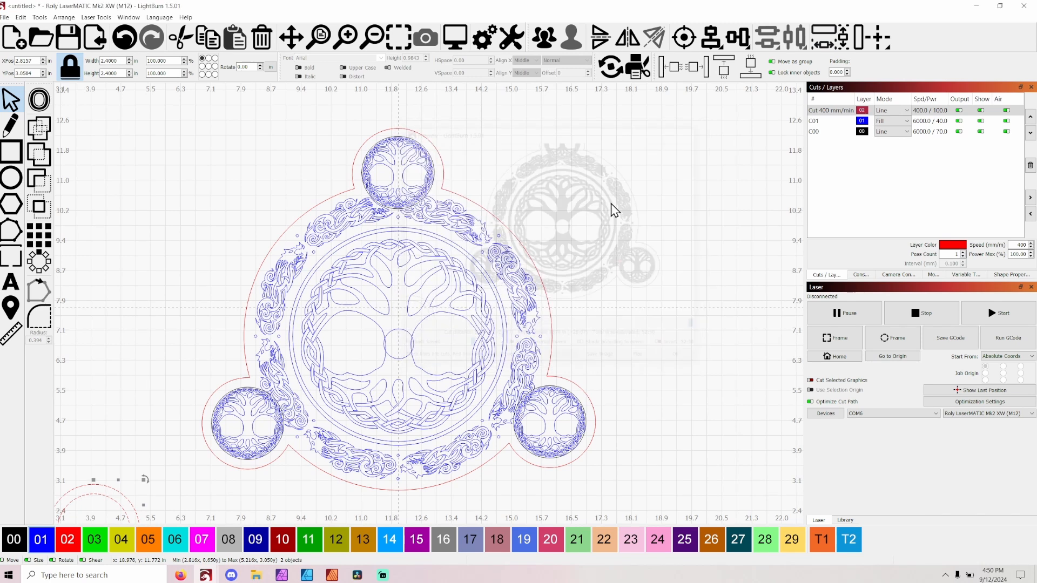
Step: Delete the small circle from the trunk of the central tree
scroll(403, 350, "up", 2)
left_click(410, 367)
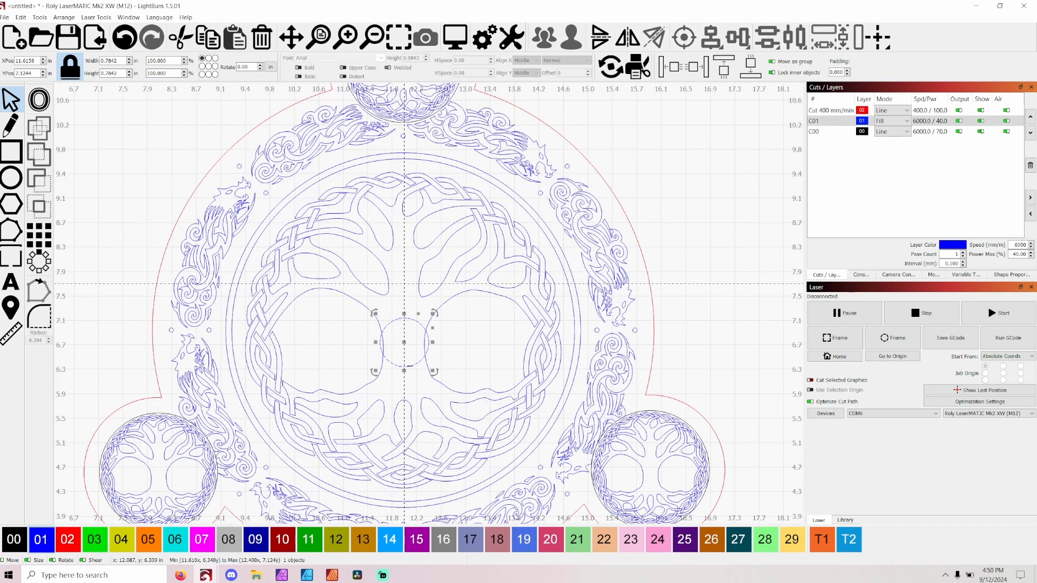
key("Delete")
Step: Preview the laser job again and examine the central tree without the small circle
scroll(414, 348, "down", 3)
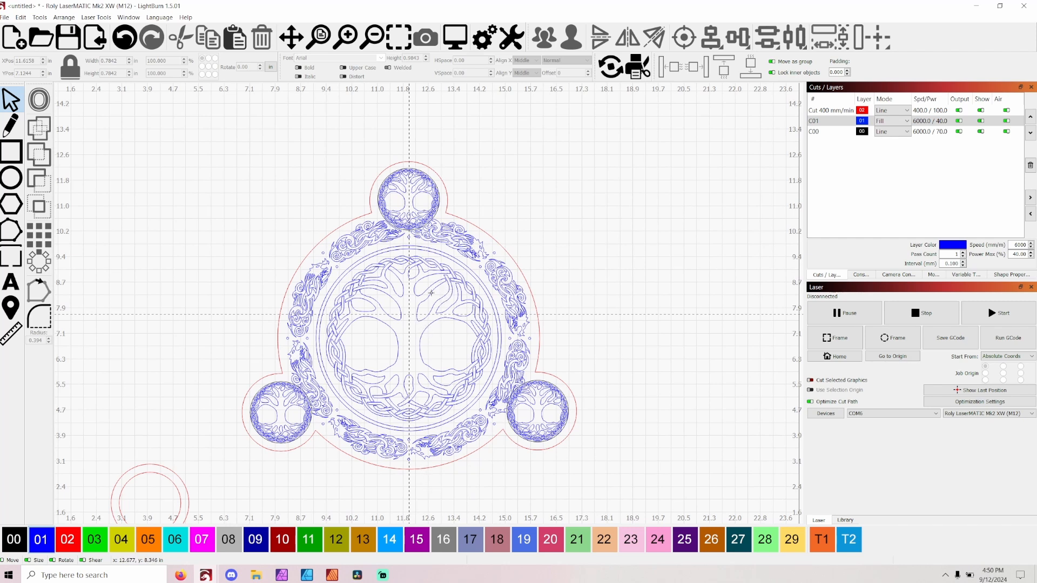
left_click(455, 37)
scroll(604, 224, "up", 4)
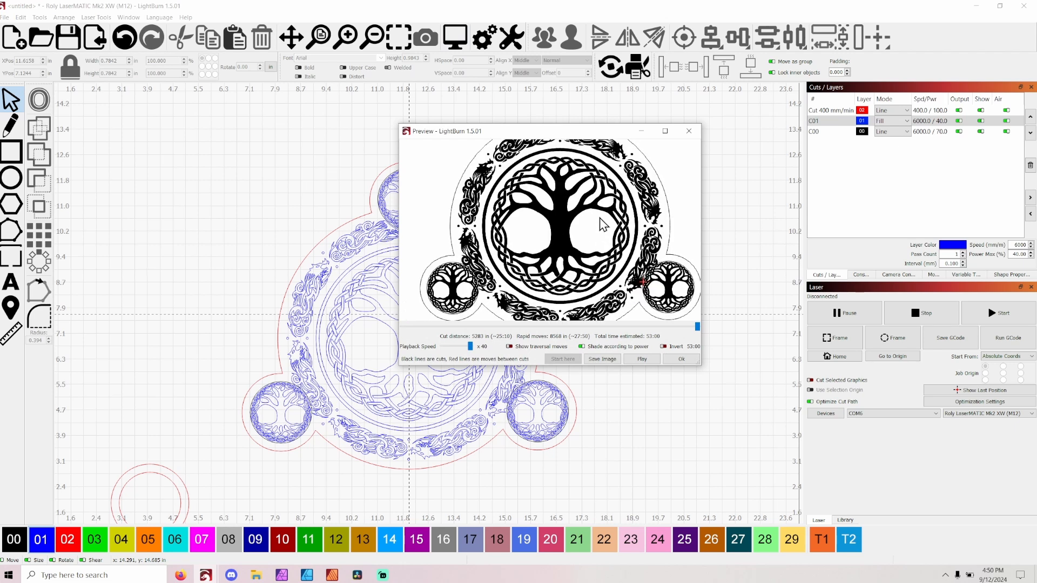
scroll(604, 227, "down", 4)
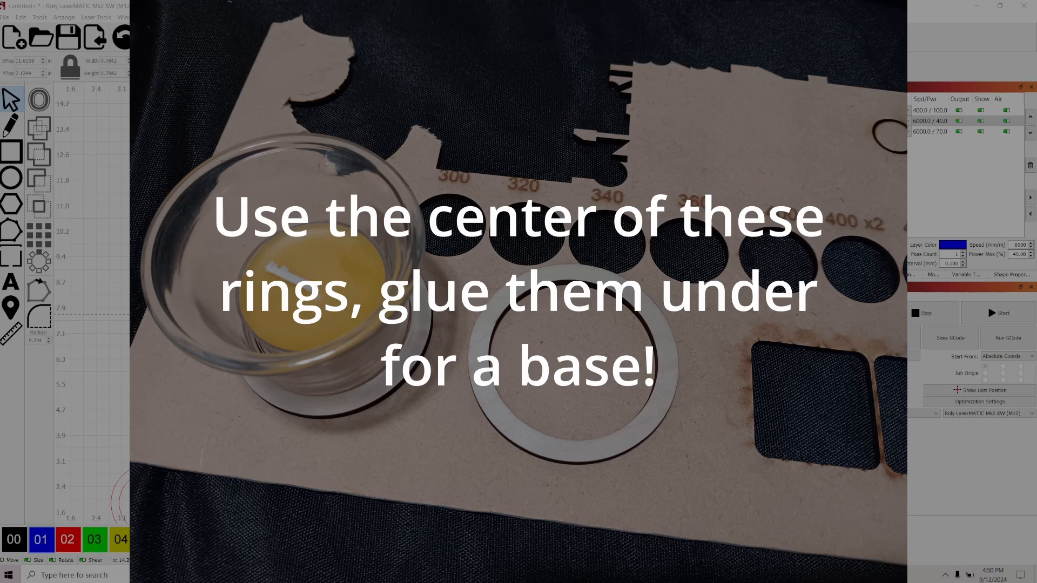
Step: Move the spare holder's two concentric circles to the empty area right of the board
scroll(91, 426, "down", 1)
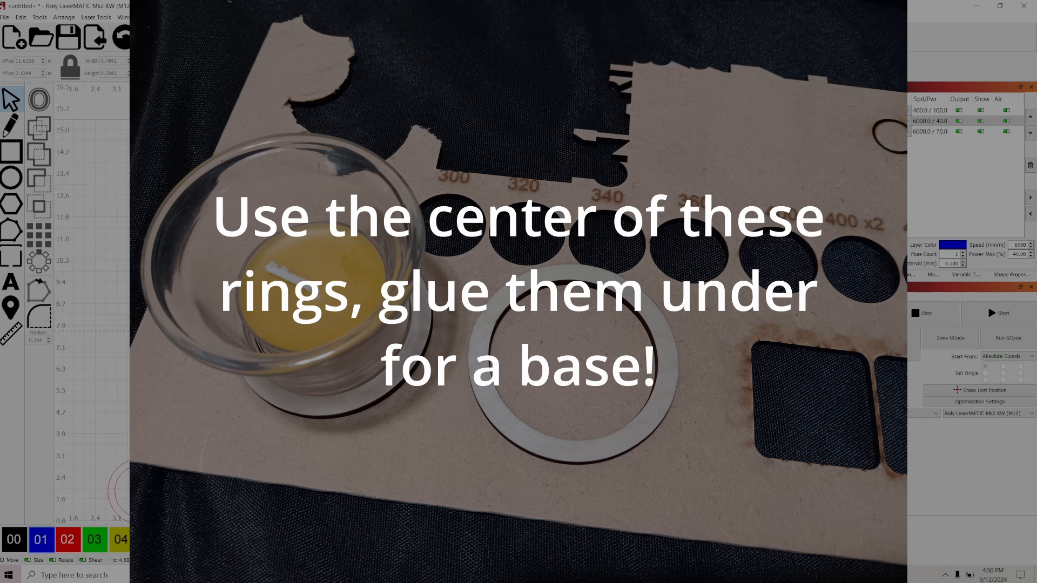
left_click(102, 456)
left_click_drag(140, 492, 248, 414)
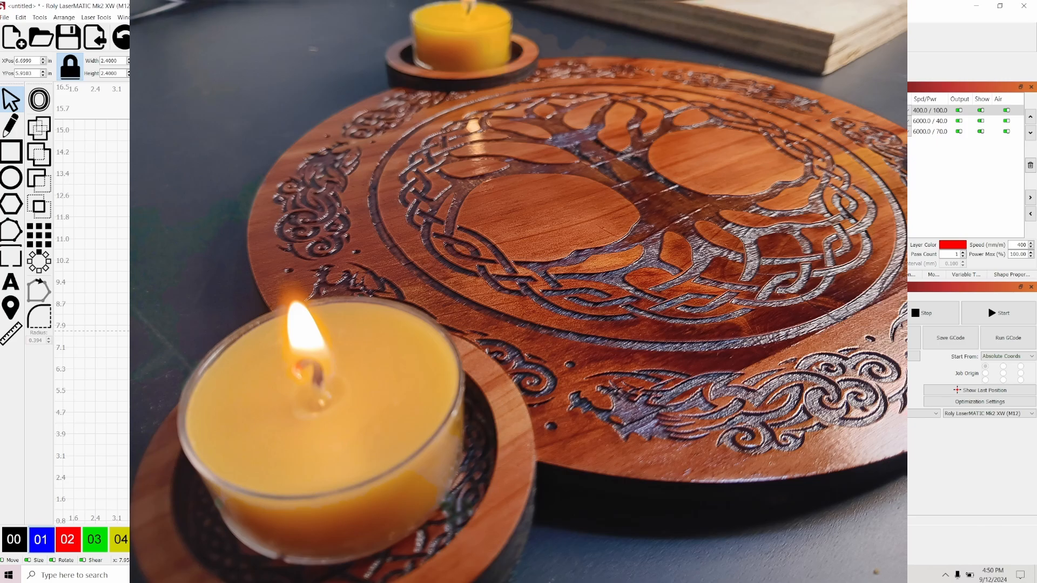
scroll(582, 254, "down", 4)
scroll(488, 181, "up", 5)
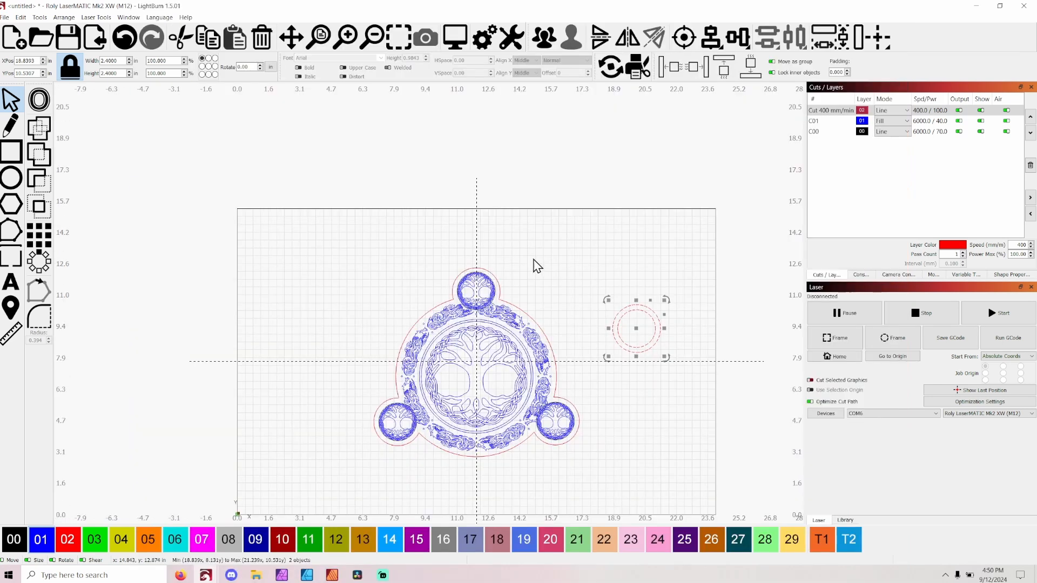
Step: Preview the laser job and examine the engraved trees and ornamental border up close
scroll(493, 493, "up", 3)
left_click(466, 31)
scroll(535, 256, "up", 3)
scroll(534, 255, "down", 4)
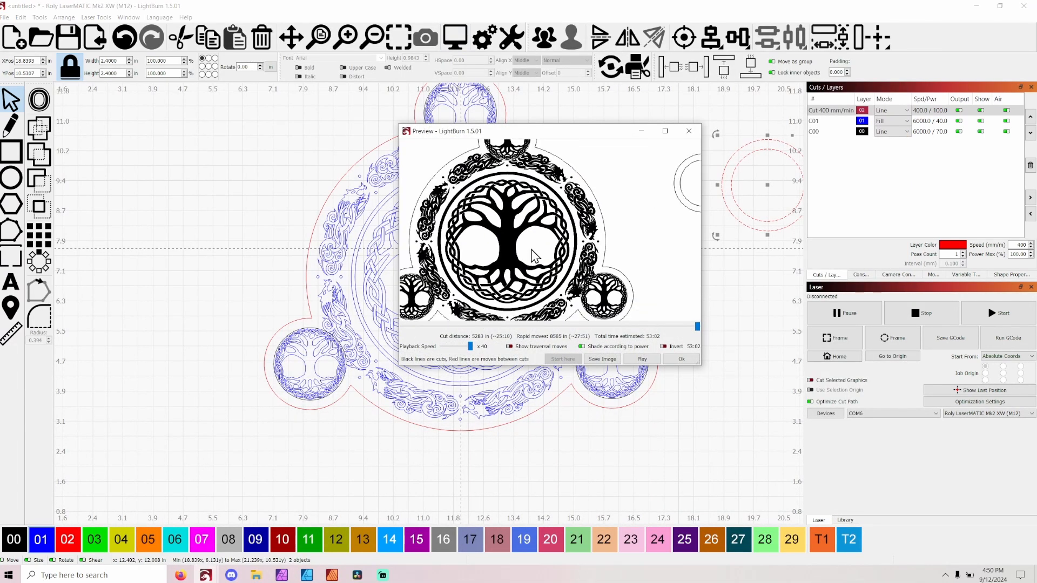
left_click(689, 133)
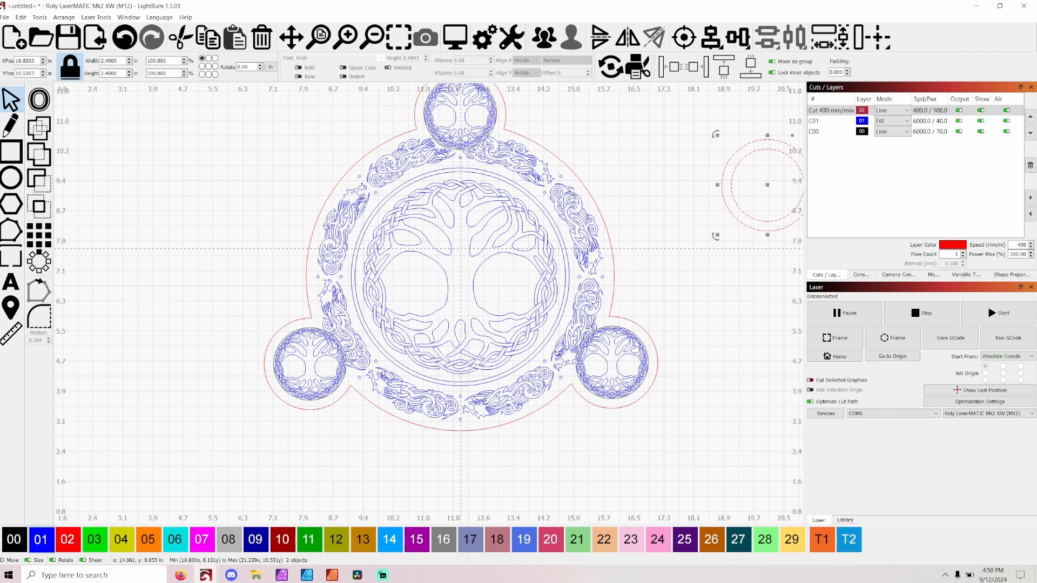
Step: Select the ornamental border around the central tree and examine its fit within the board outline
left_click(570, 200)
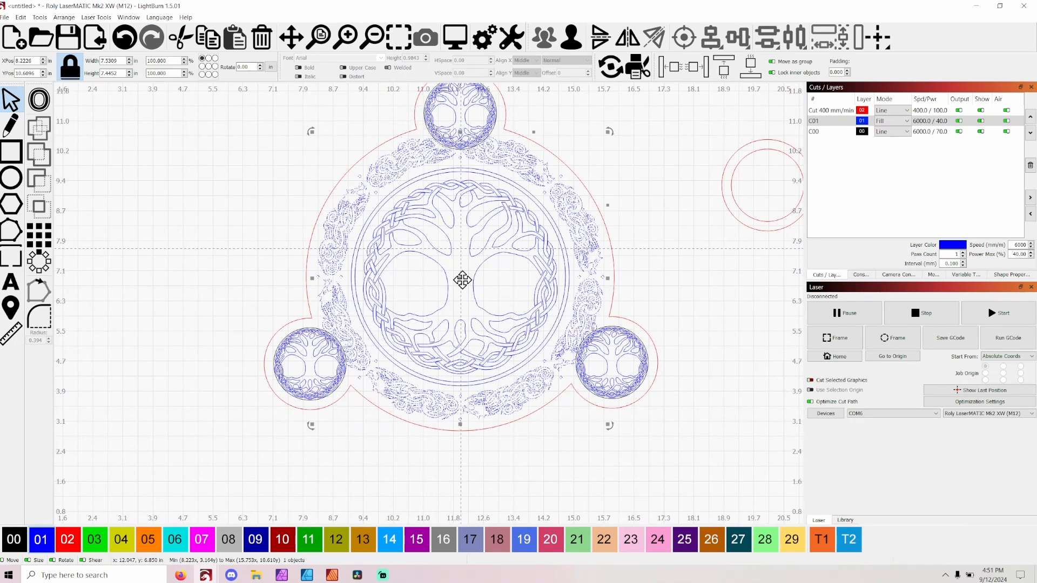
scroll(554, 463, "down", 2)
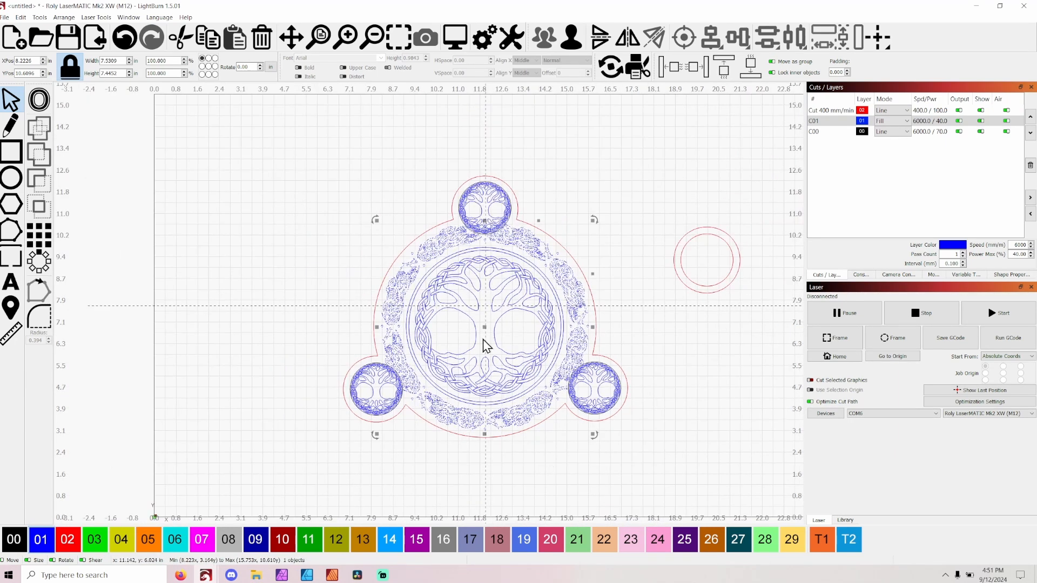
scroll(475, 313, "up", 2)
scroll(500, 328, "down", 2)
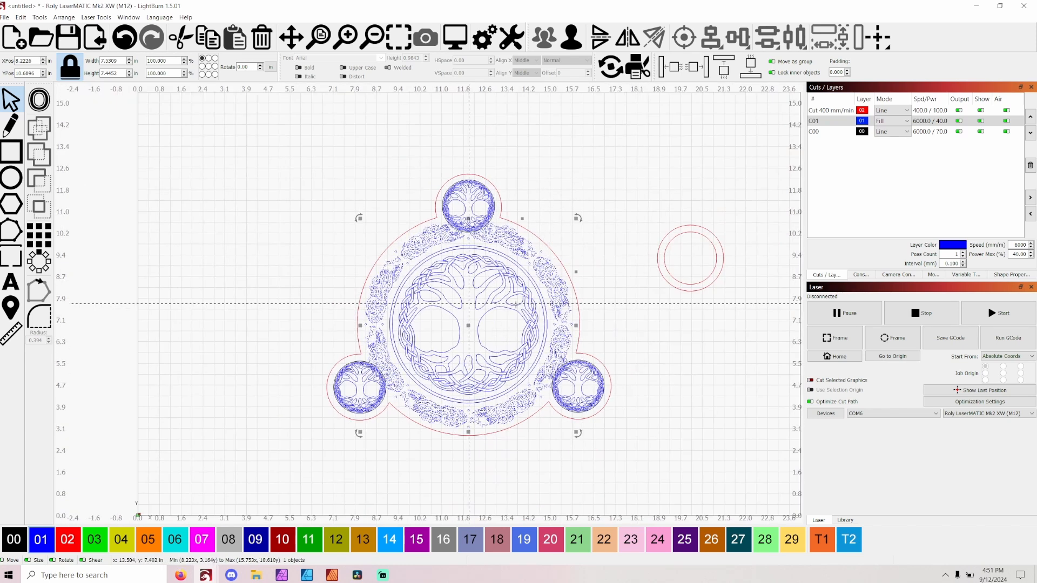
Step: Move the spare holder's two concentric circles to the empty area on the opposite side, left of the board
left_click_drag(695, 251, 666, 207)
left_click_drag(695, 261, 308, 281)
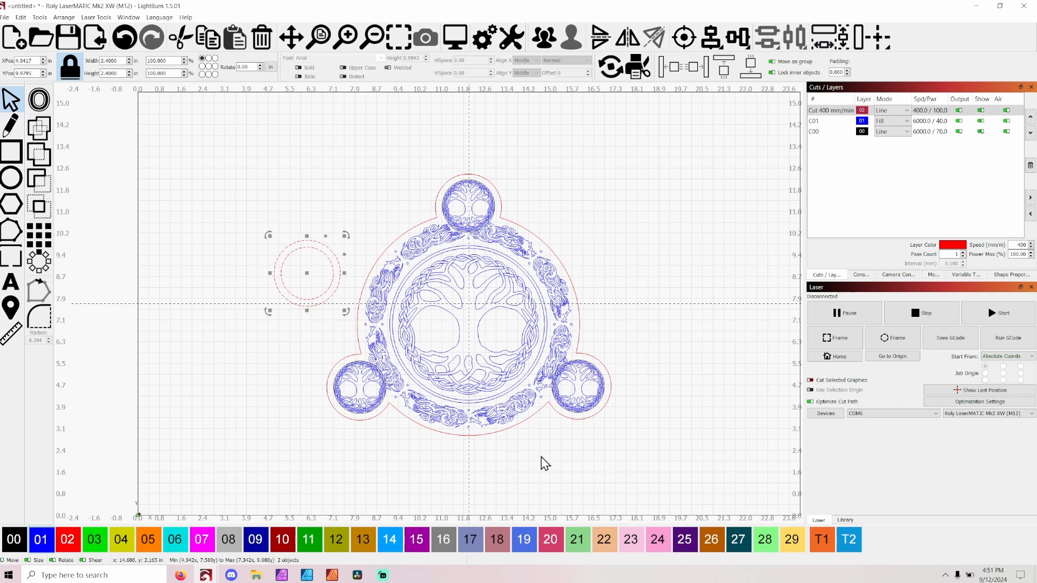
scroll(544, 461, "up", 1)
scroll(592, 205, "up", 1)
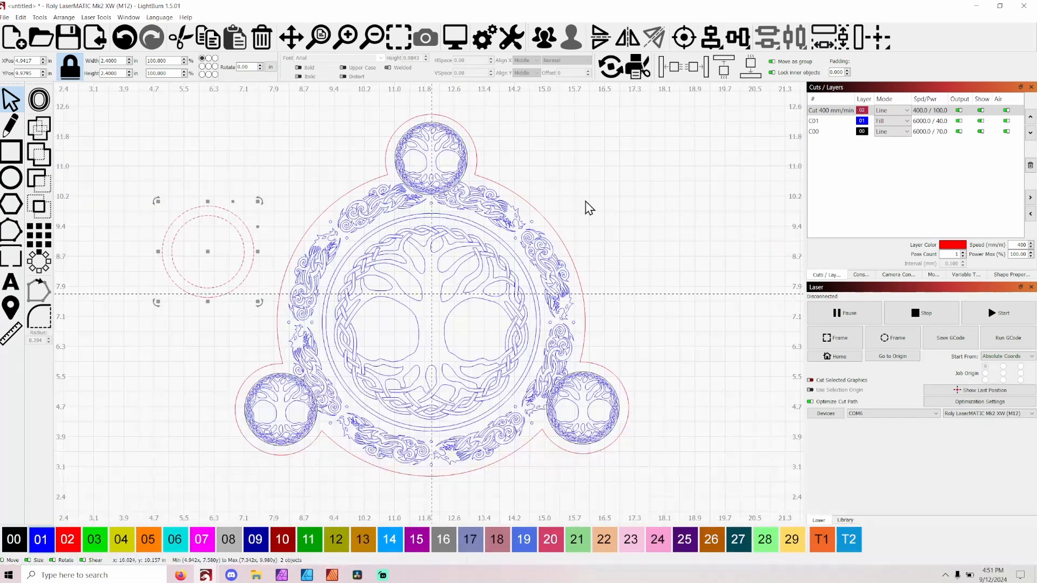